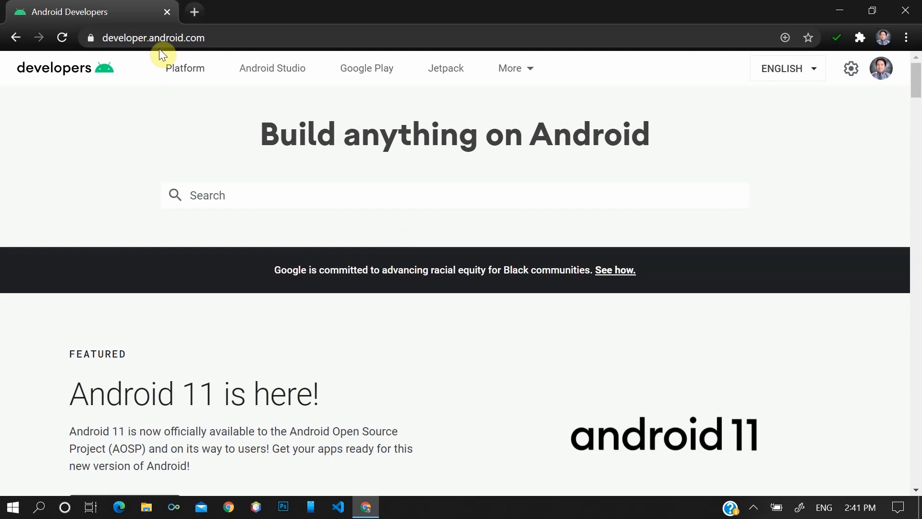
Open the Android Studio user guide on the Android developers site.
left_click(227, 38)
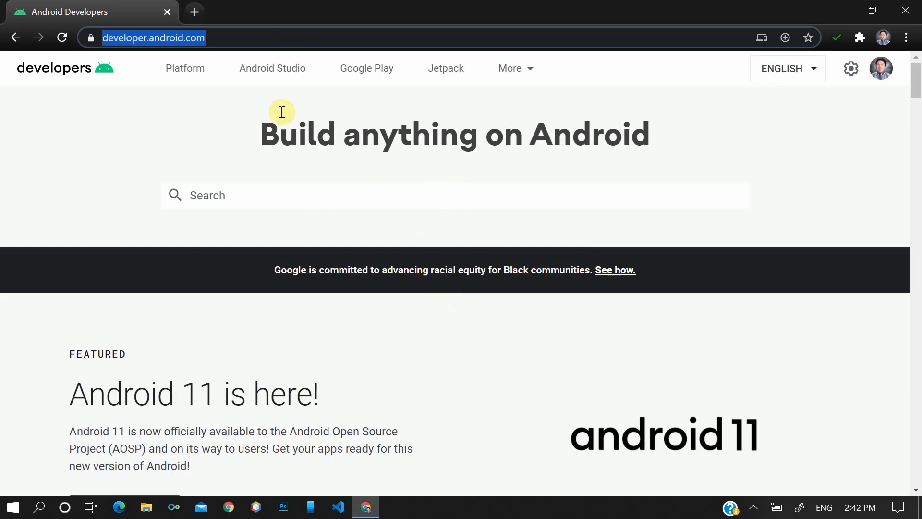
left_click(278, 81)
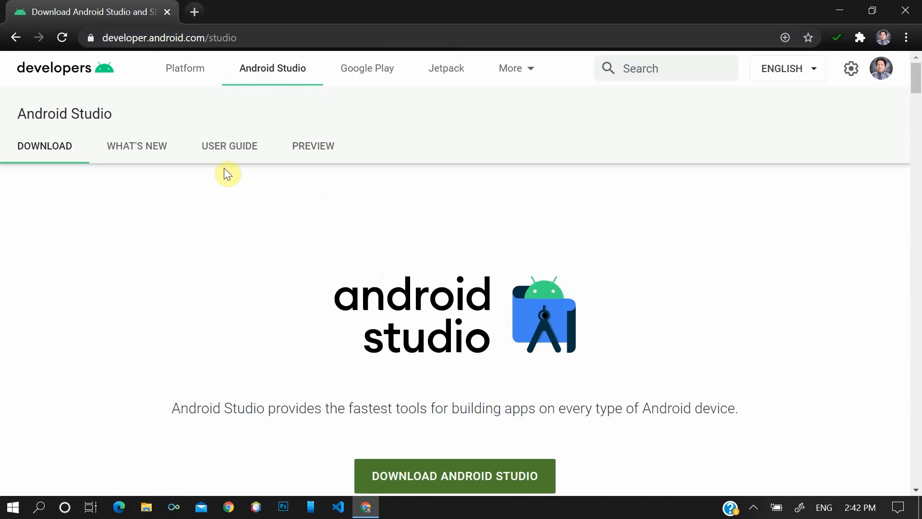
left_click(222, 150)
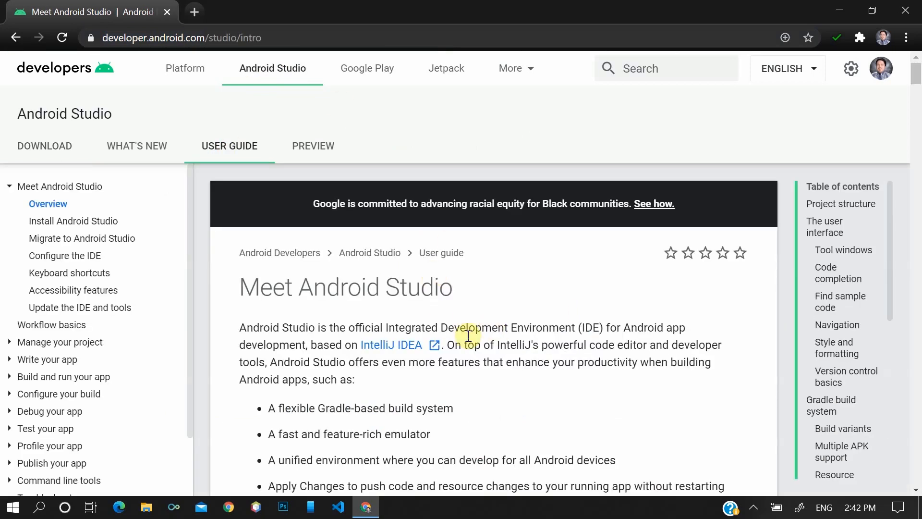
Examine the Meet Android Studio overview, including its feature list and Project structure section, and return to the Android Studio download page.
scroll(557, 343, "down", 5)
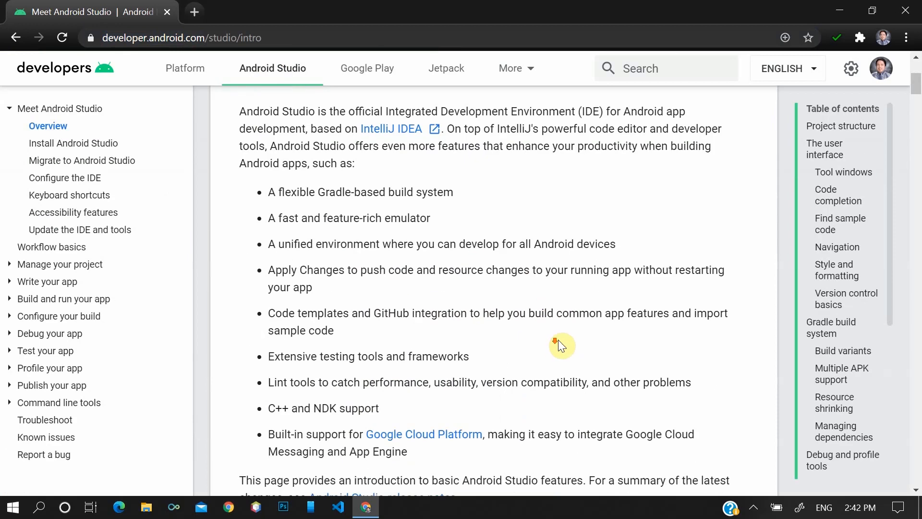
scroll(531, 303, "up", 5)
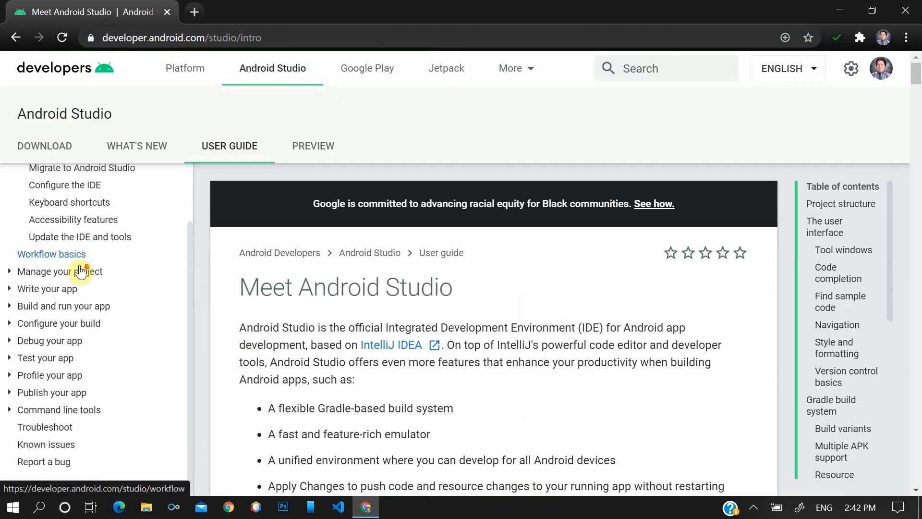
scroll(80, 271, "down", 8)
scroll(488, 288, "up", 6)
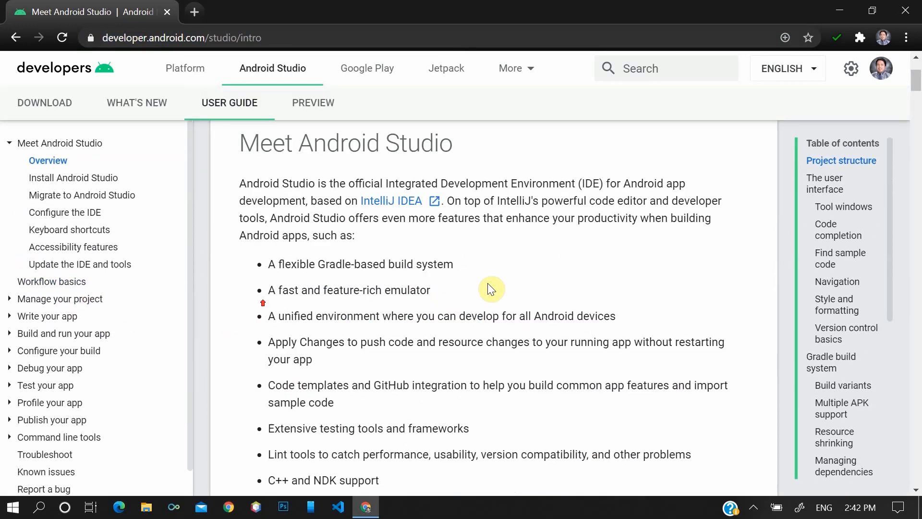
scroll(475, 296, "up", 3)
scroll(500, 255, "down", 3)
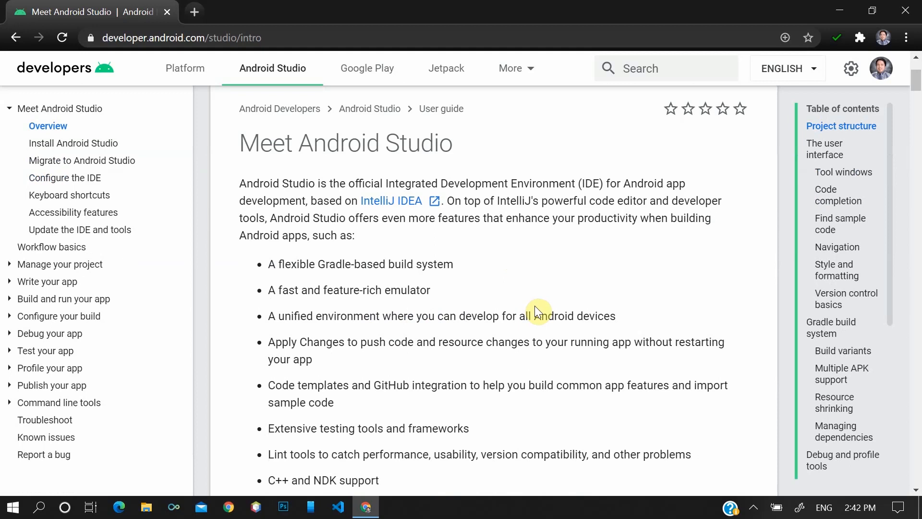
scroll(446, 314, "down", 6)
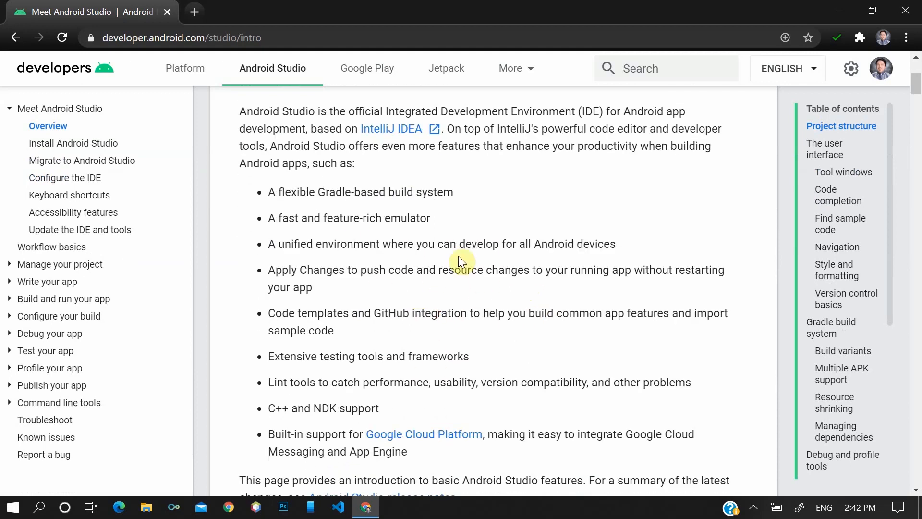
scroll(393, 294, "down", 11)
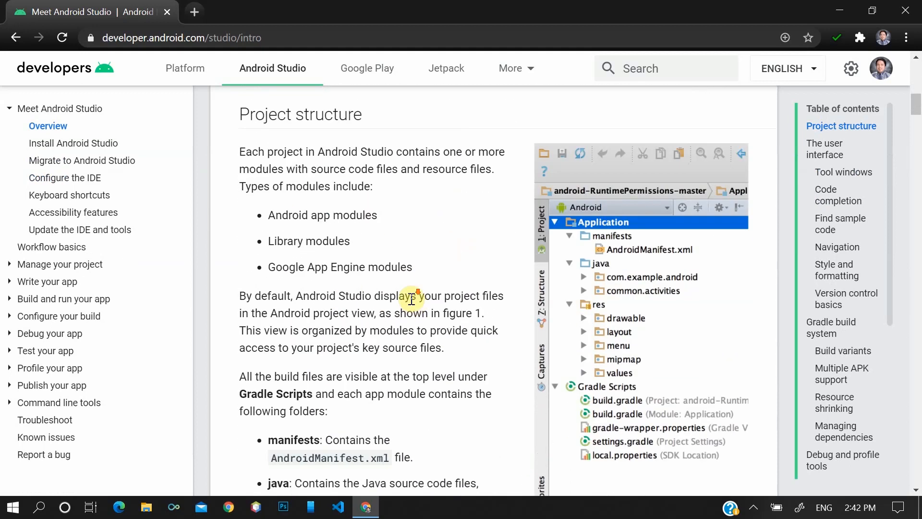
scroll(439, 281, "up", 20)
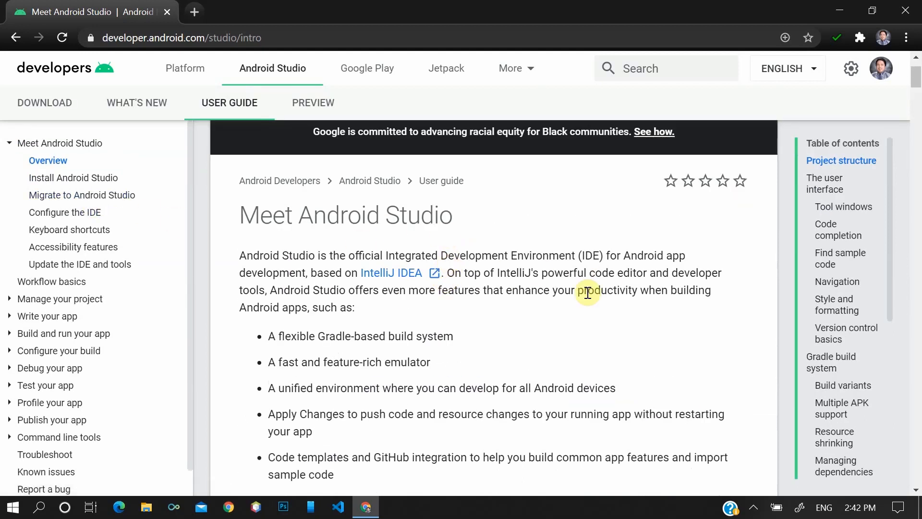
left_click(59, 109)
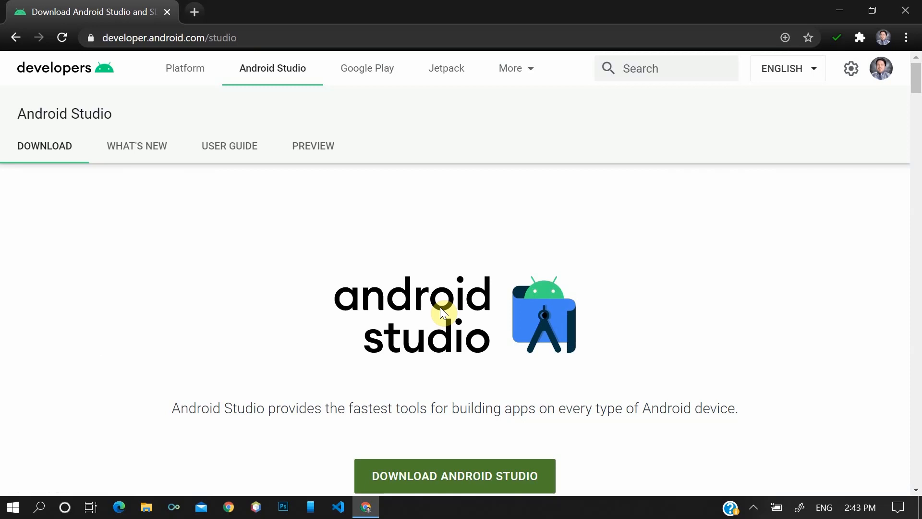
Search the web for "java jdk" in a new tab and open Oracle's Java SE Development Kit 15 download page.
left_click(195, 12)
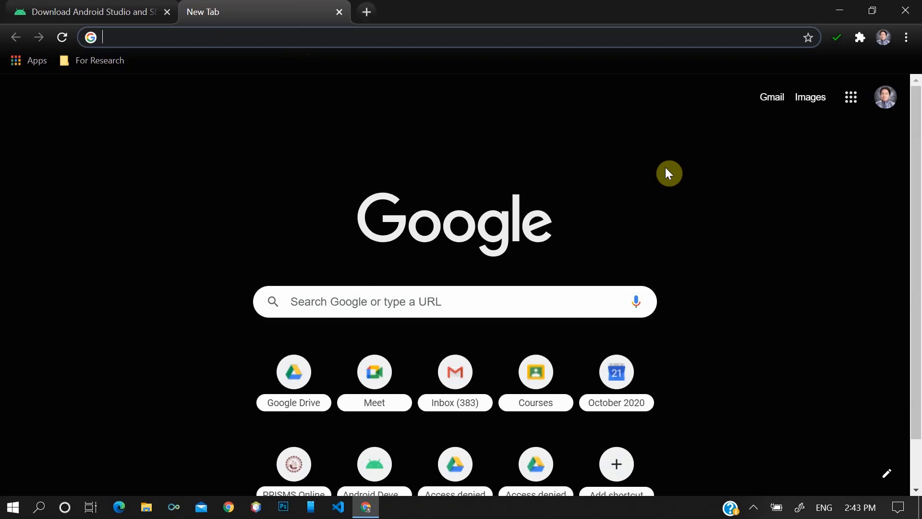
type("java jdk")
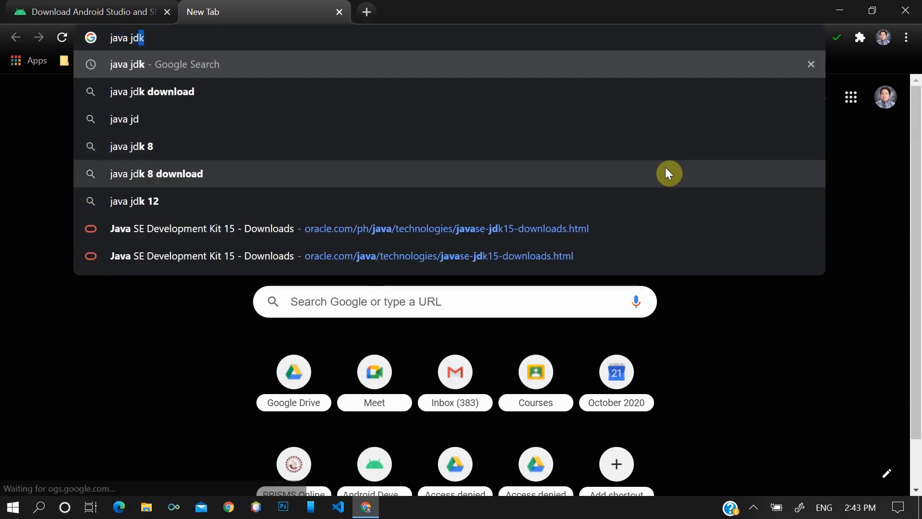
key("Return")
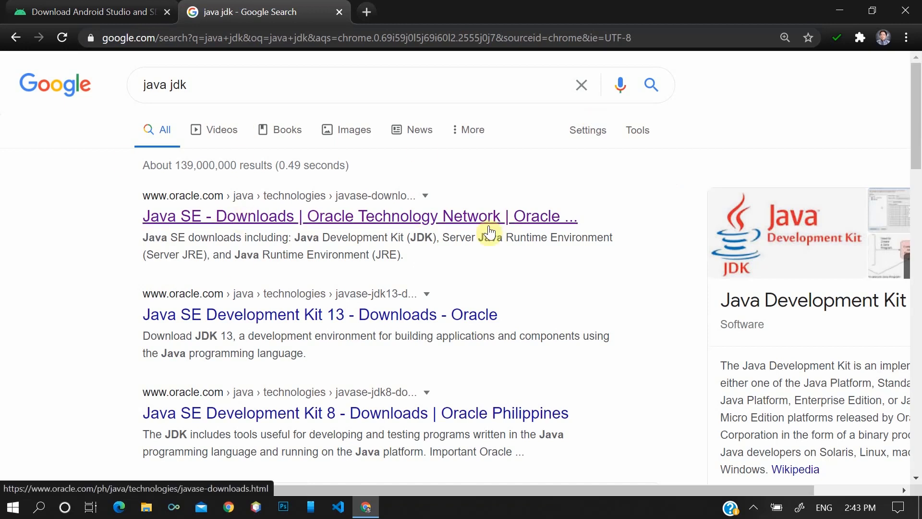
left_click(213, 222)
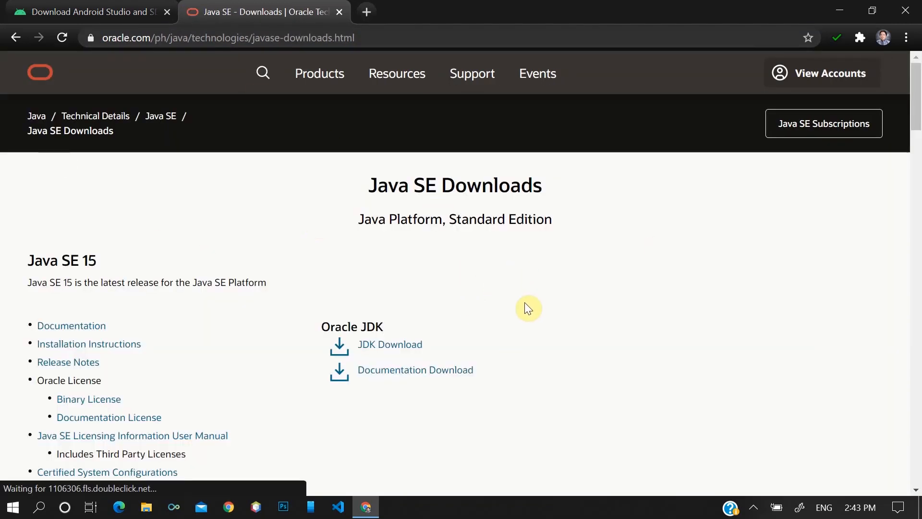
left_click(390, 346)
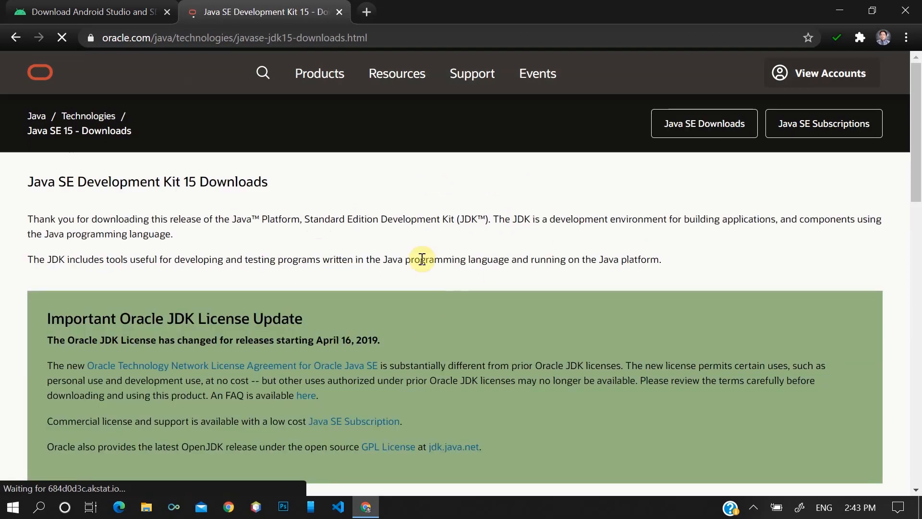
Download the Windows x64 Installer, jdk-15.0.1_windows-x64_bin.exe, from the Java SE Development Kit 15.0.1 file table.
scroll(422, 259, "down", 9)
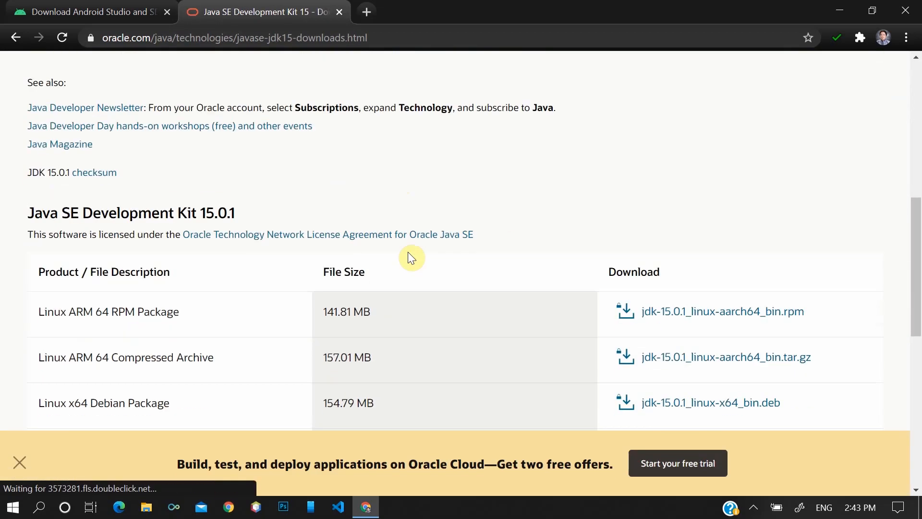
scroll(408, 217, "down", 4)
scroll(384, 221, "up", 1)
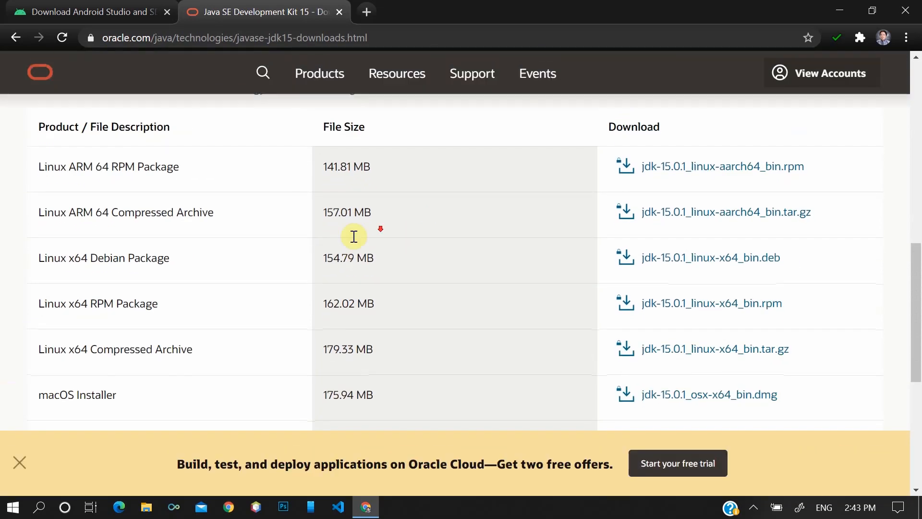
scroll(354, 236, "down", 1)
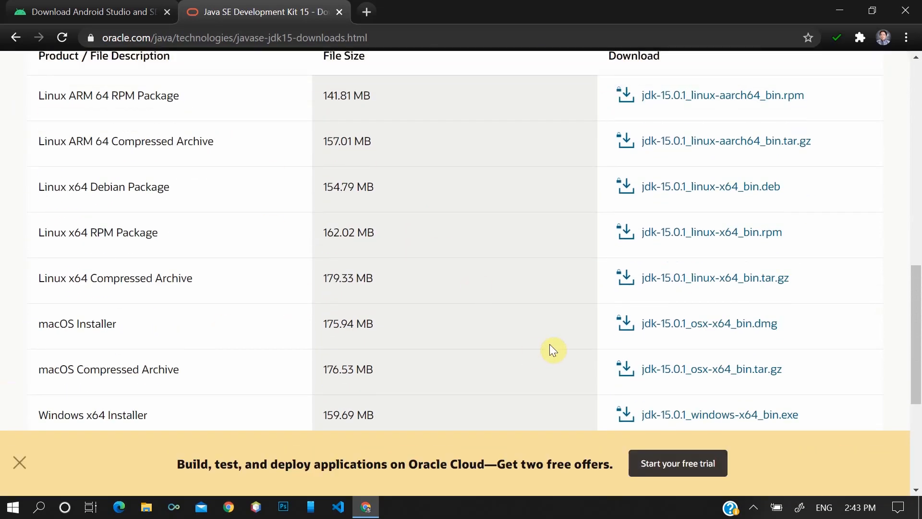
scroll(390, 323, "down", 1)
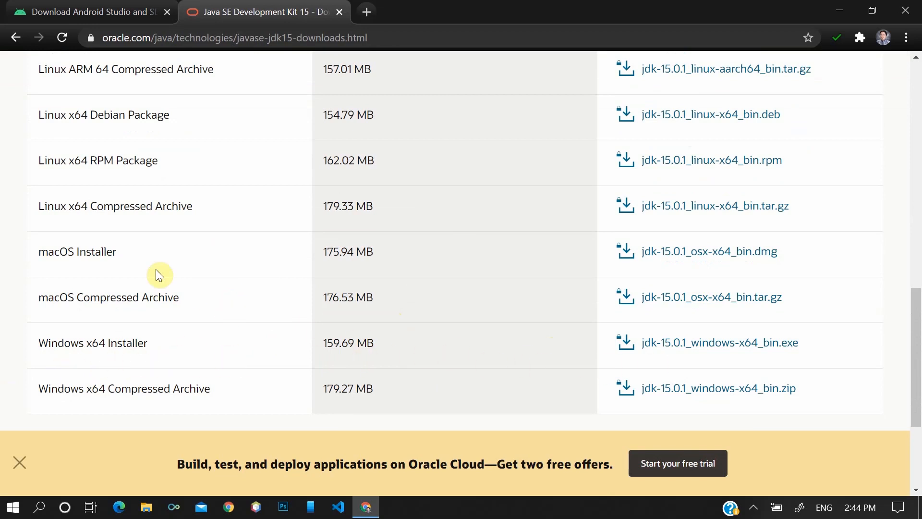
scroll(232, 231, "up", 2)
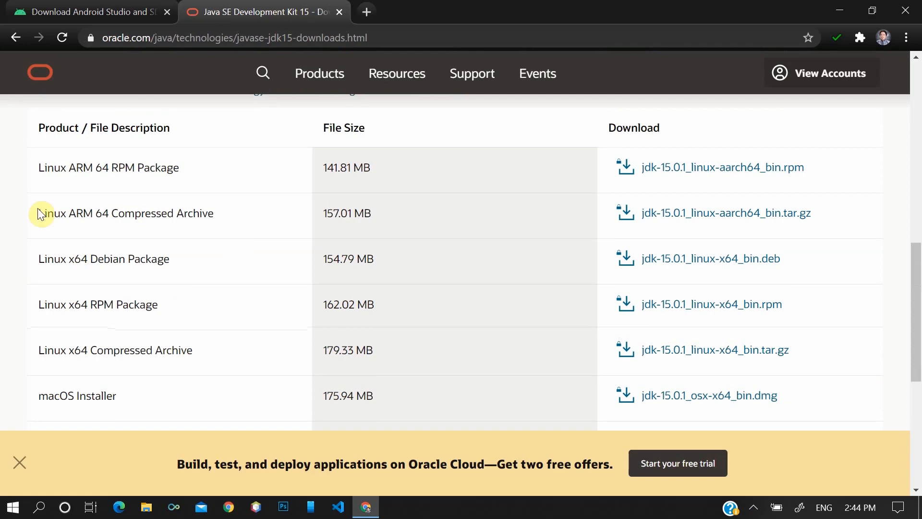
scroll(204, 252, "down", 3)
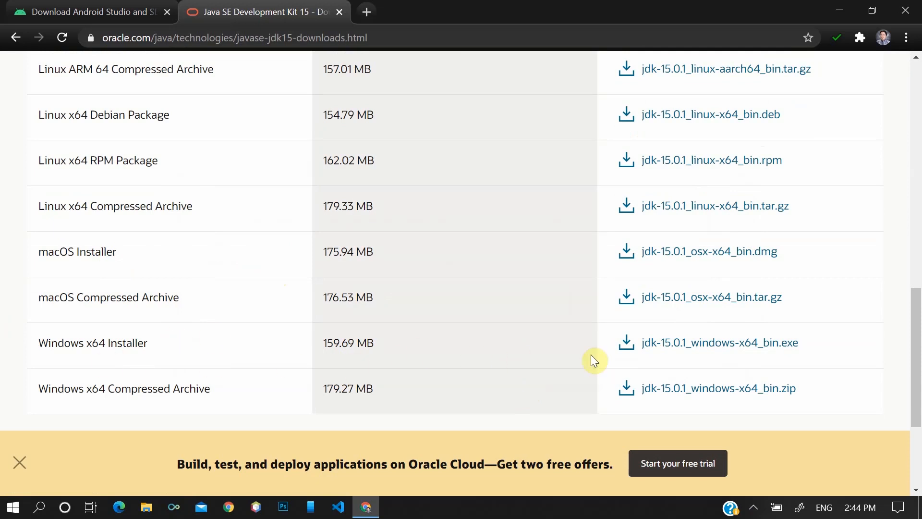
left_click(678, 354)
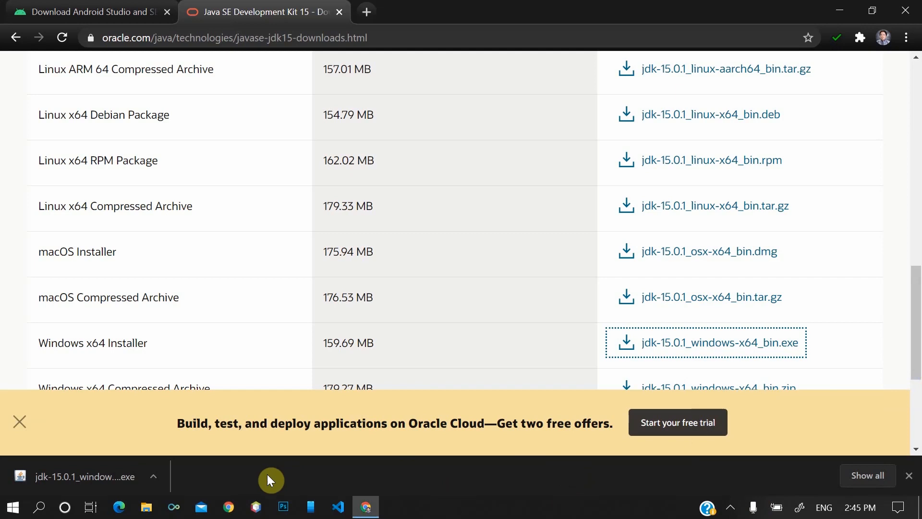
Run the downloaded JDK installer and install Java SE Development Kit 15.0.1 to C:\Program Files\Java\jdk-15.0.1\.
left_click(98, 477)
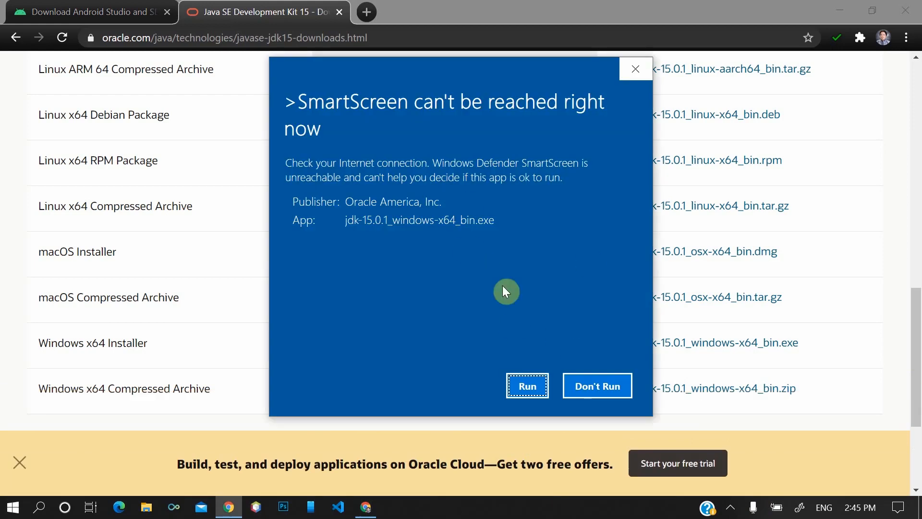
left_click(525, 385)
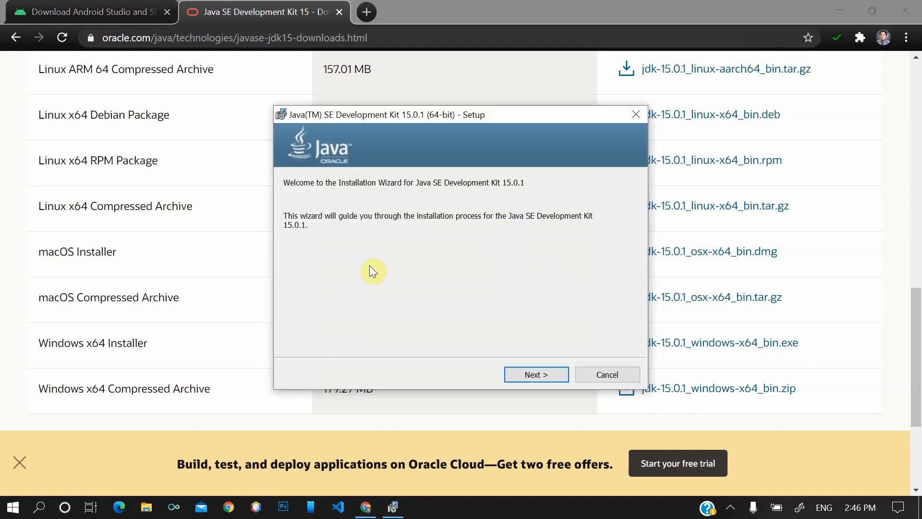
left_click(557, 375)
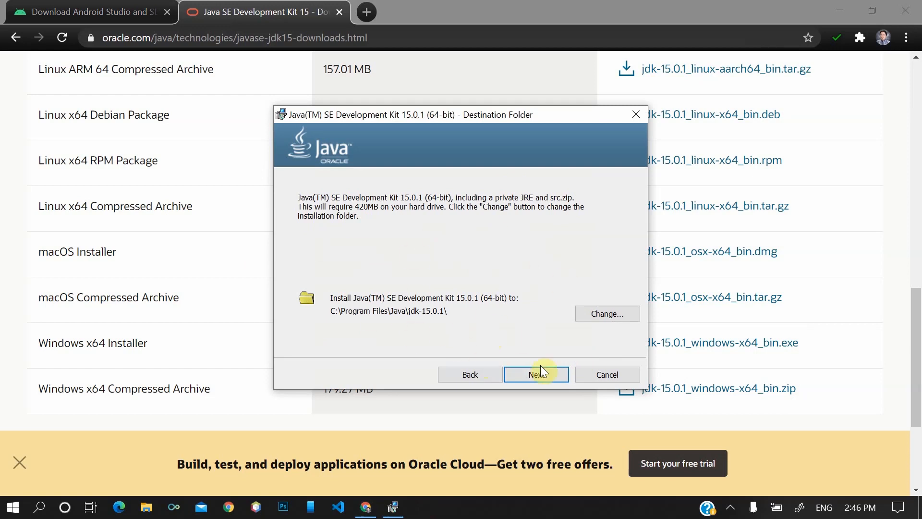
left_click(556, 376)
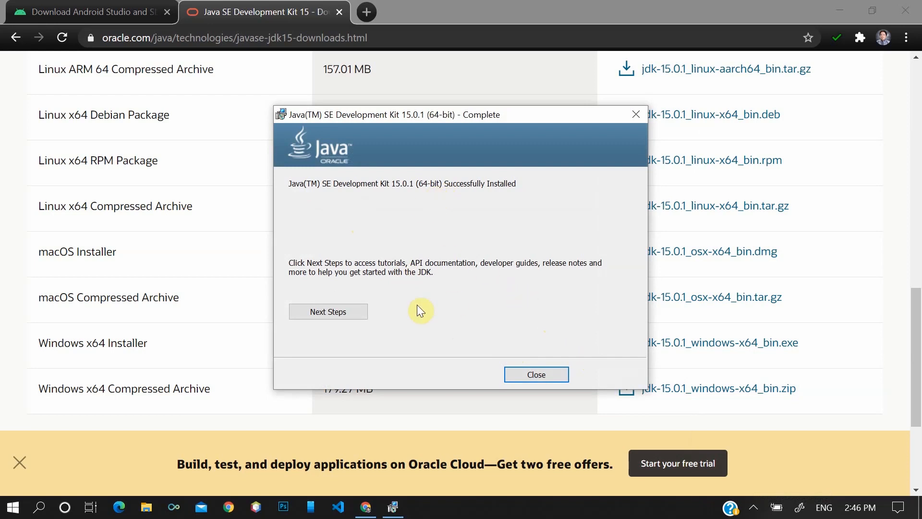
left_click(543, 373)
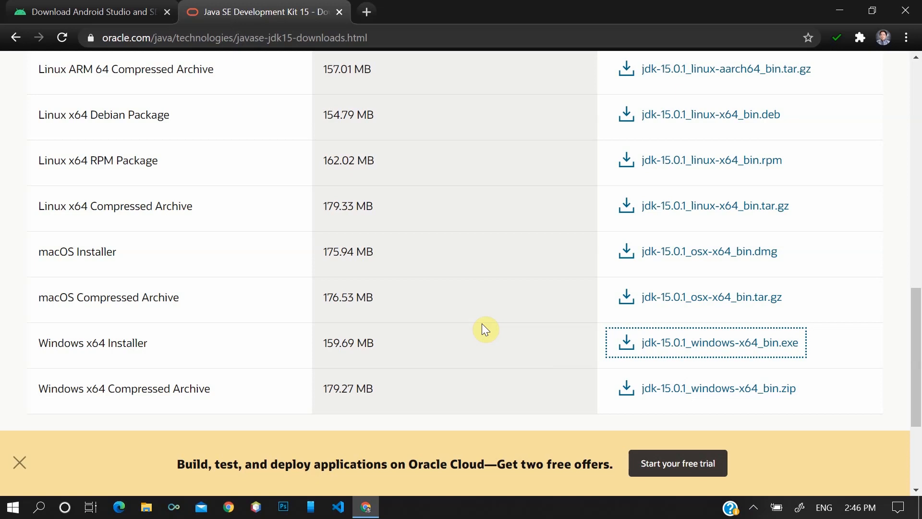
Open the system's Environment Variables dialog from System Properties, with the browser minimized.
key("super")
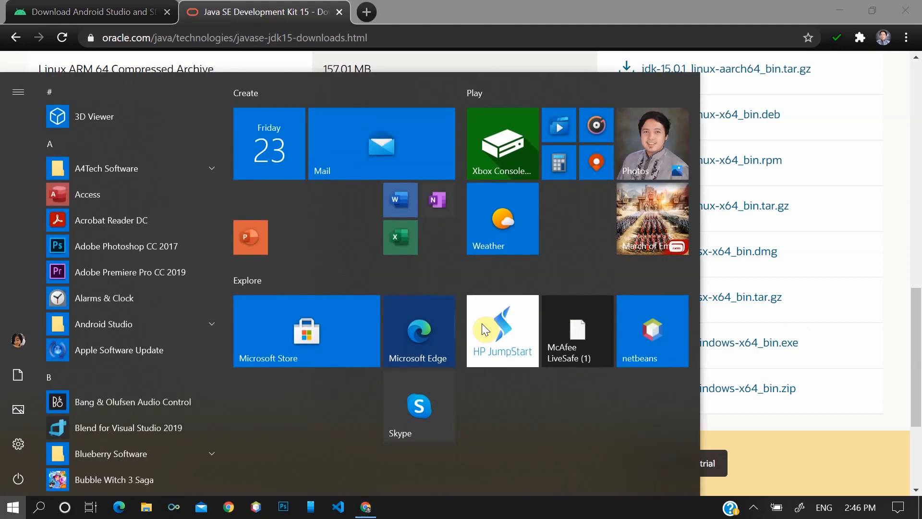
type("en")
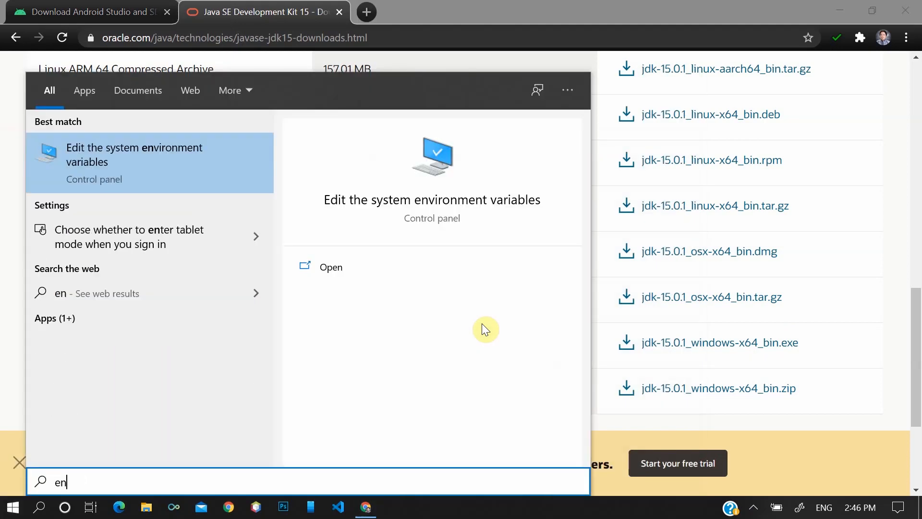
left_click(176, 154)
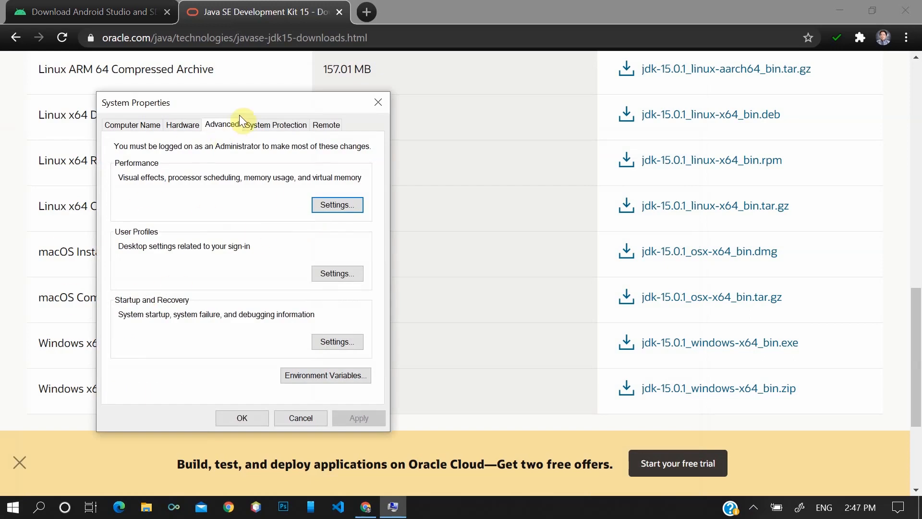
left_click_drag(258, 103, 463, 89)
left_click(839, 10)
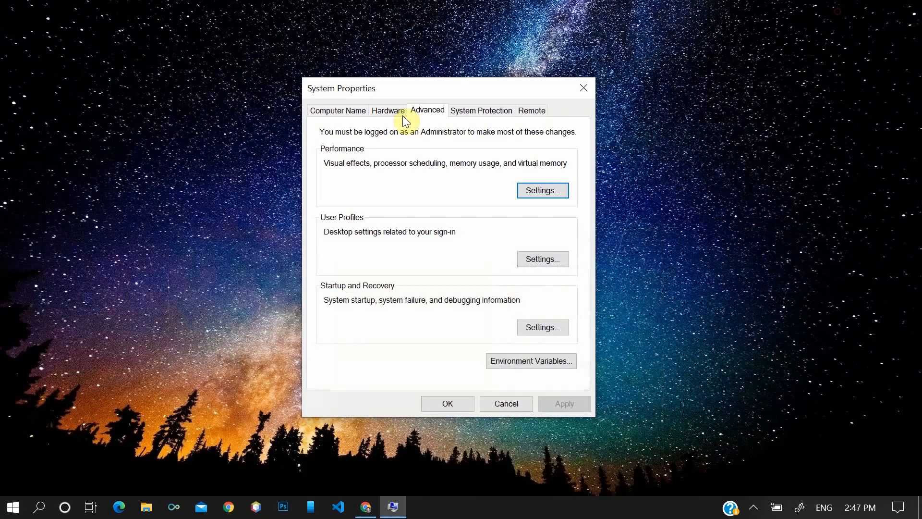
left_click(514, 364)
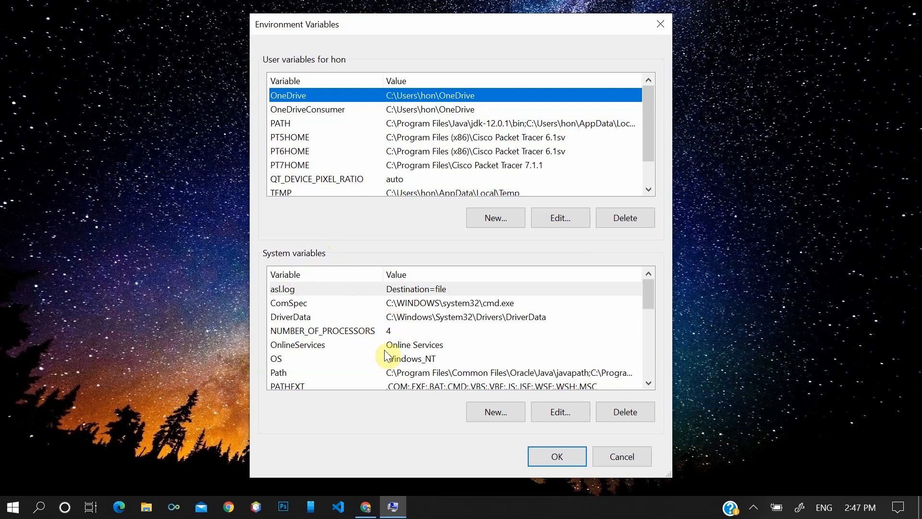
Browse in File Explorer to C:\Program Files\Java\jdk-15.0.1\bin and copy the folder's path.
left_click(146, 507)
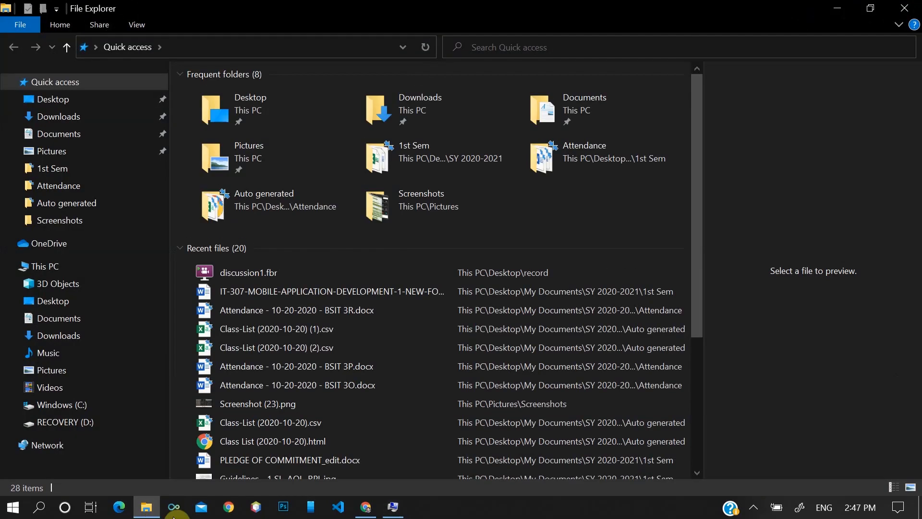
left_click(49, 272)
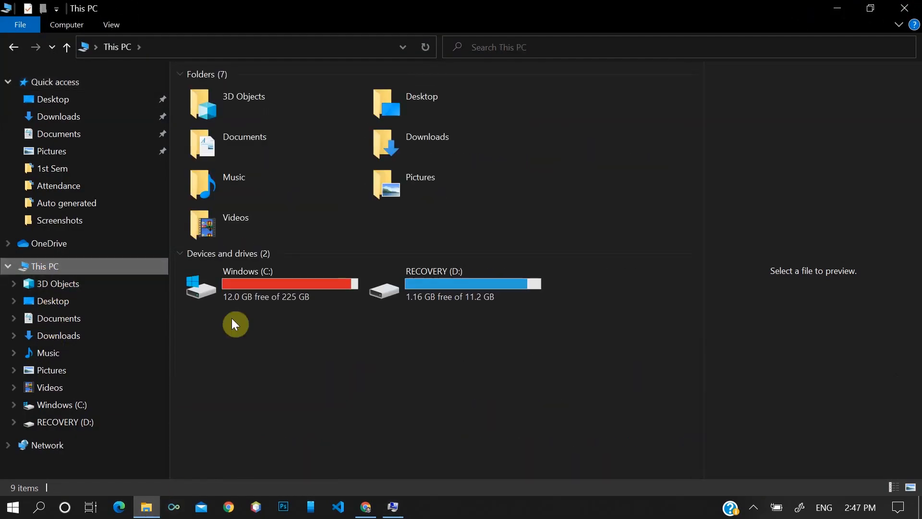
left_click(249, 295)
double_click(249, 294)
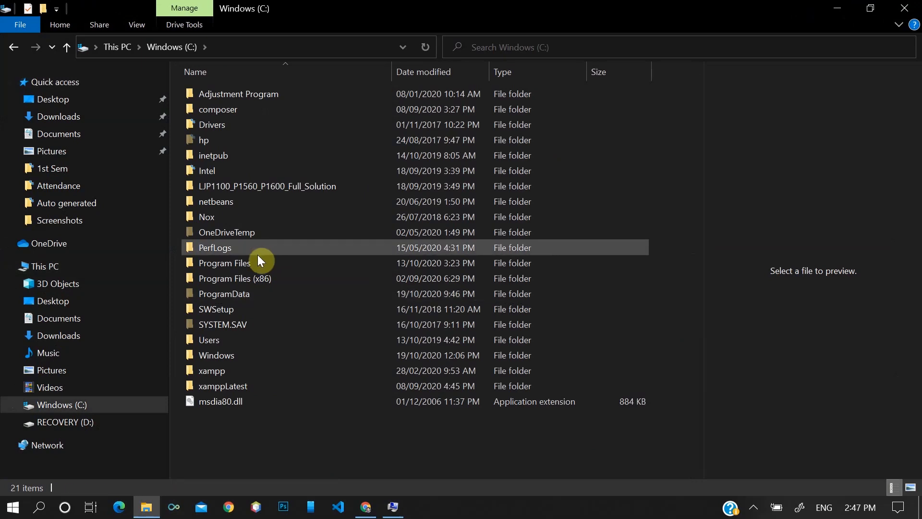
double_click(244, 264)
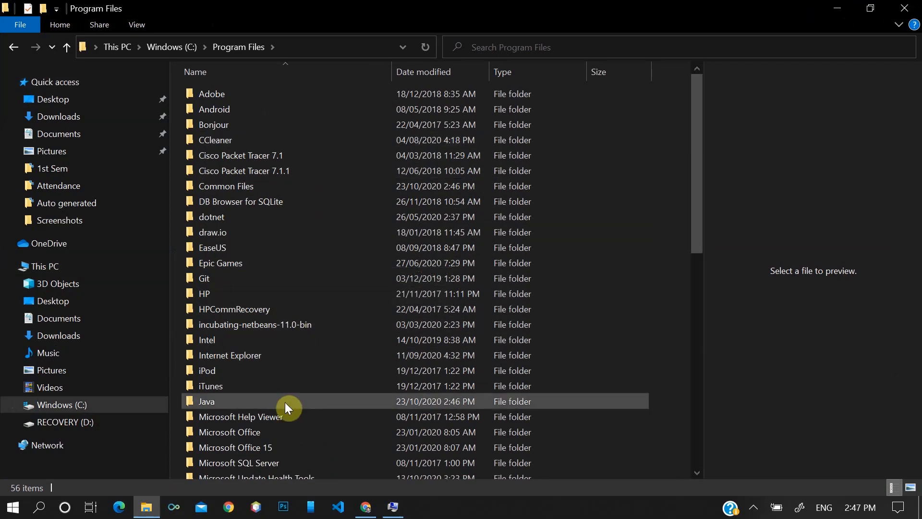
scroll(284, 402, "down", 2)
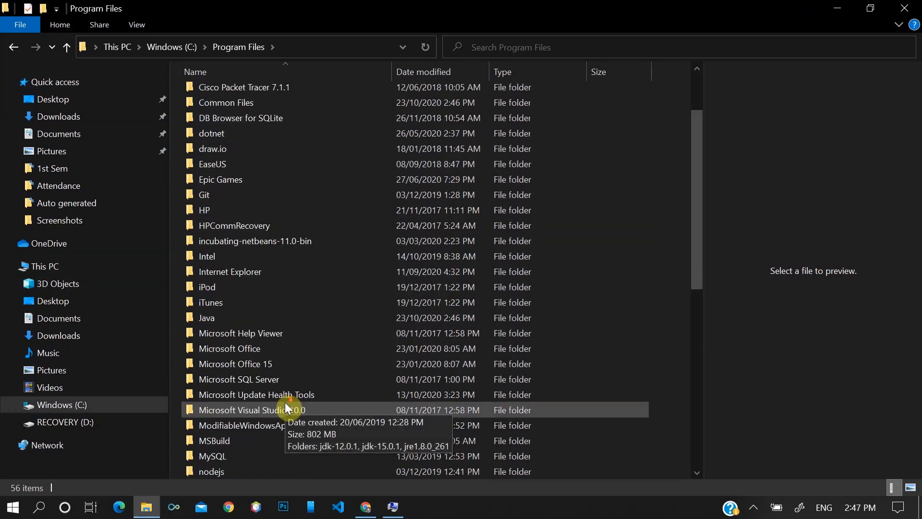
double_click(229, 316)
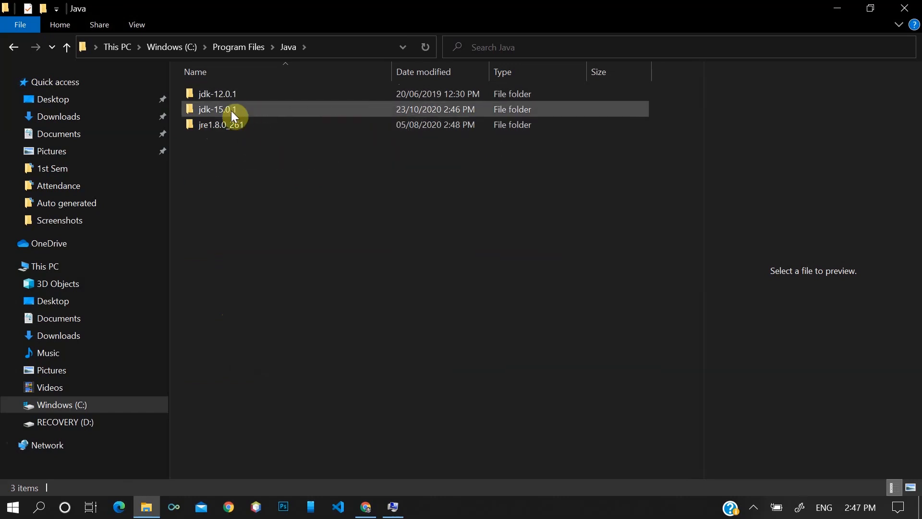
mouse_move(219, 114)
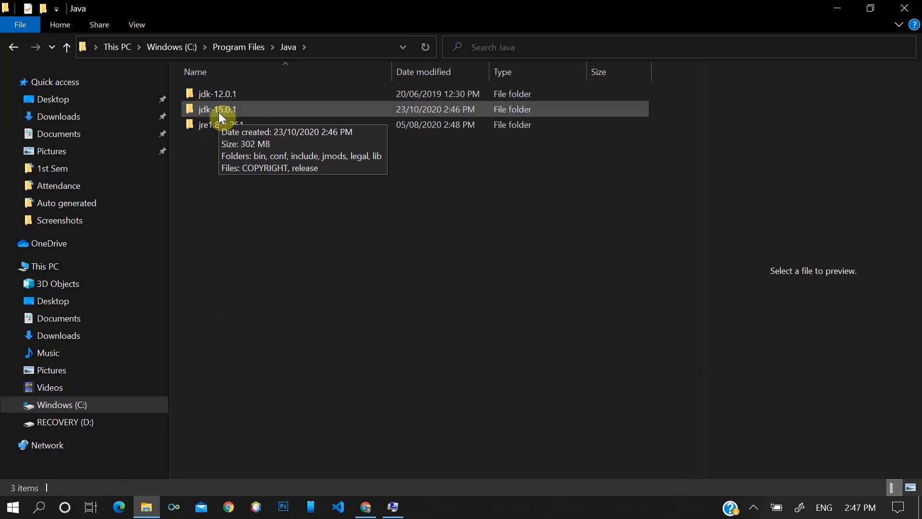
double_click(219, 112)
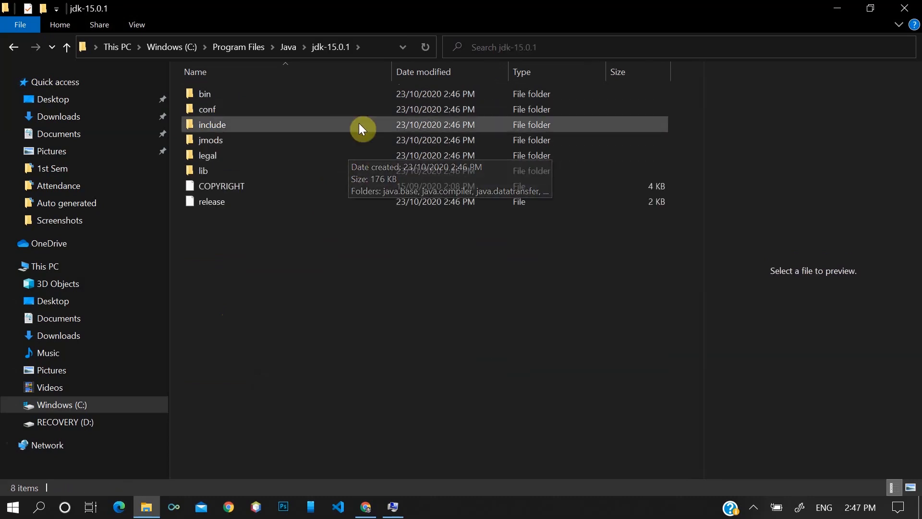
double_click(201, 96)
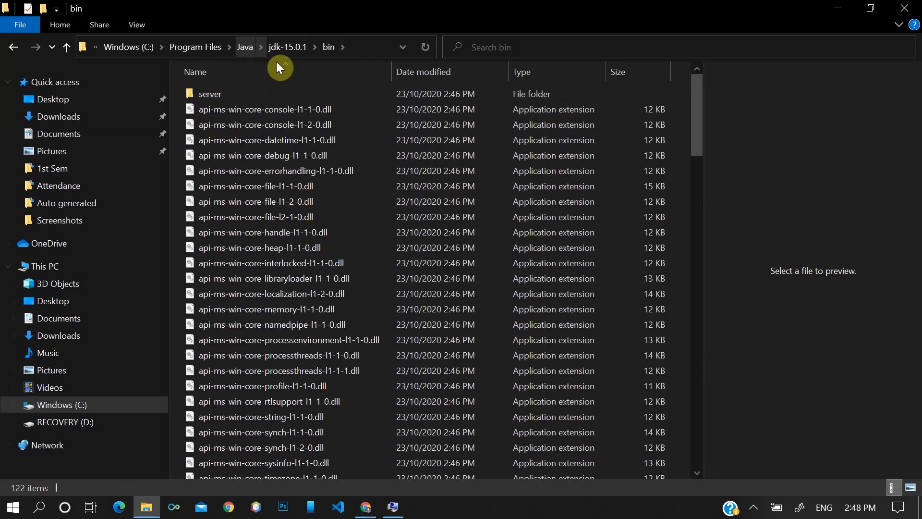
left_click(355, 50)
key("ctrl+c")
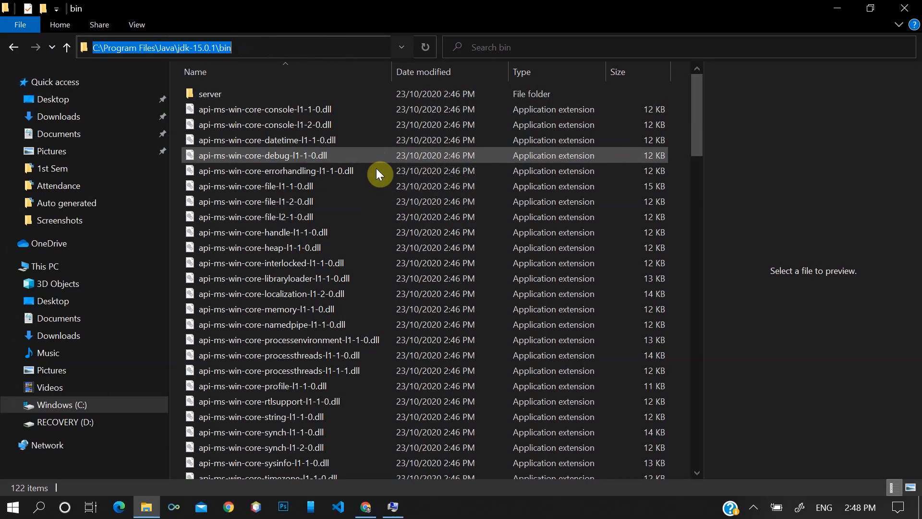
Add the entry C:\Program Files\Java\jdk-15.0.1\bin to the Path system variable in Environment Variables.
key("alt+Tab")
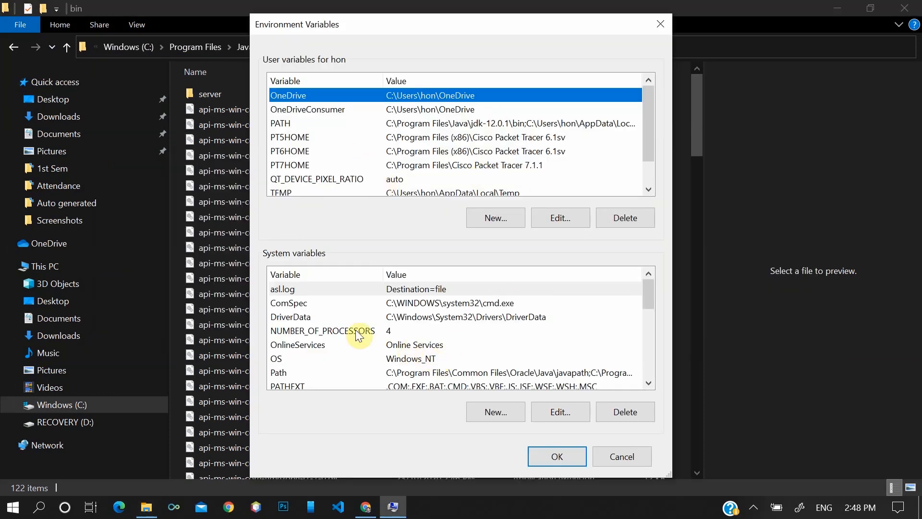
left_click(294, 374)
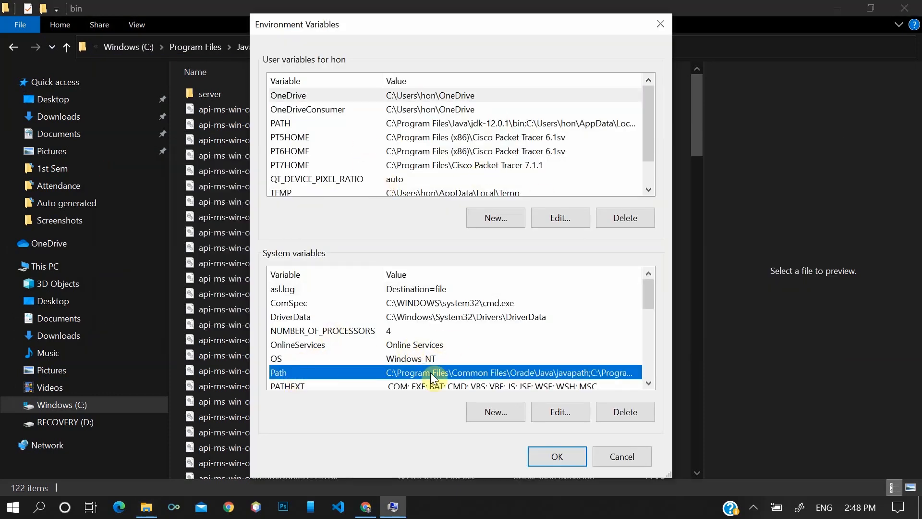
left_click(558, 413)
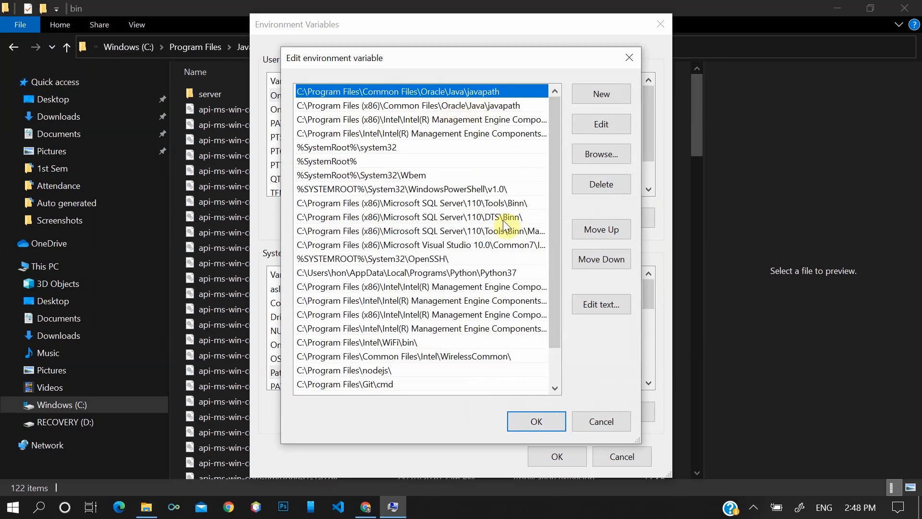
left_click(591, 96)
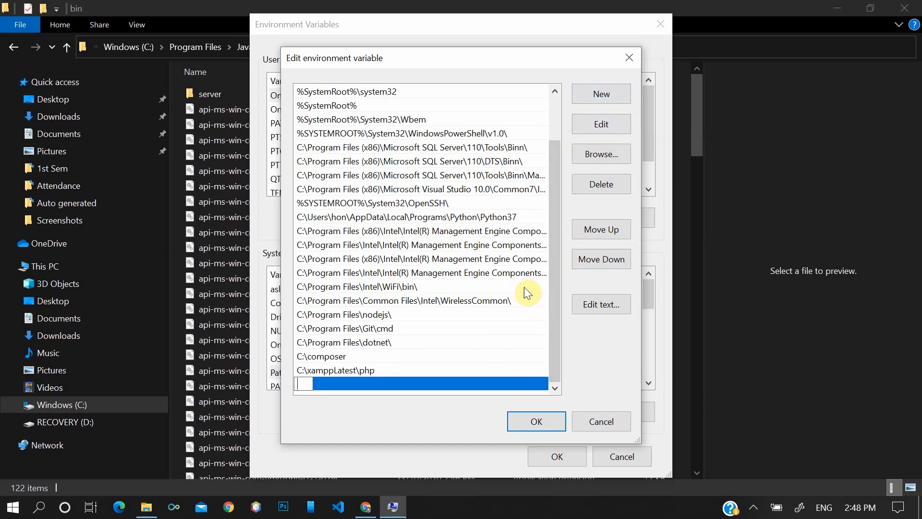
key("ctrl+v")
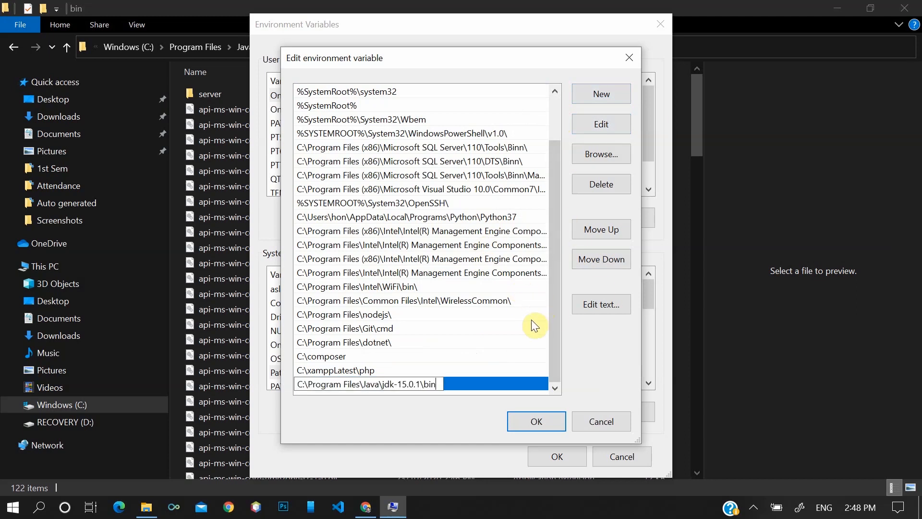
left_click(538, 426)
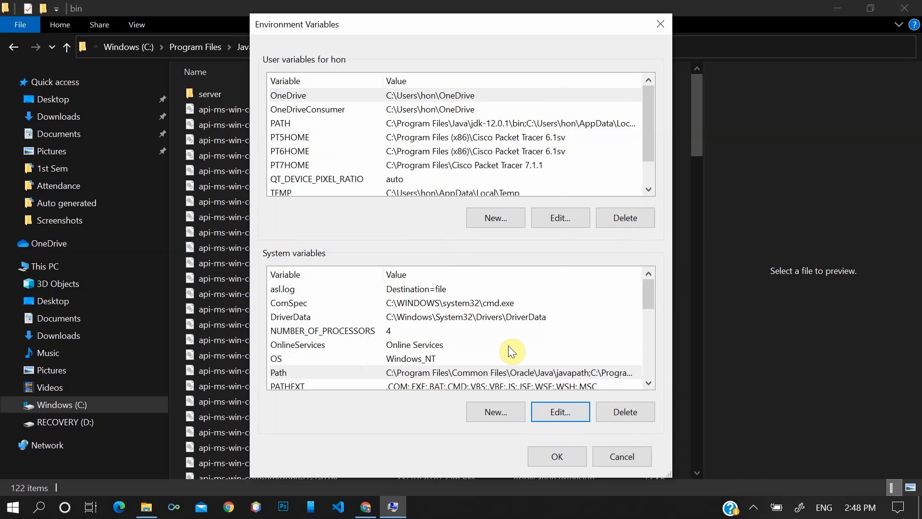
Create a new system variable named JAVA_HOME with the value C:\Program Files\Java\jdk-15.0.1.
left_click(509, 409)
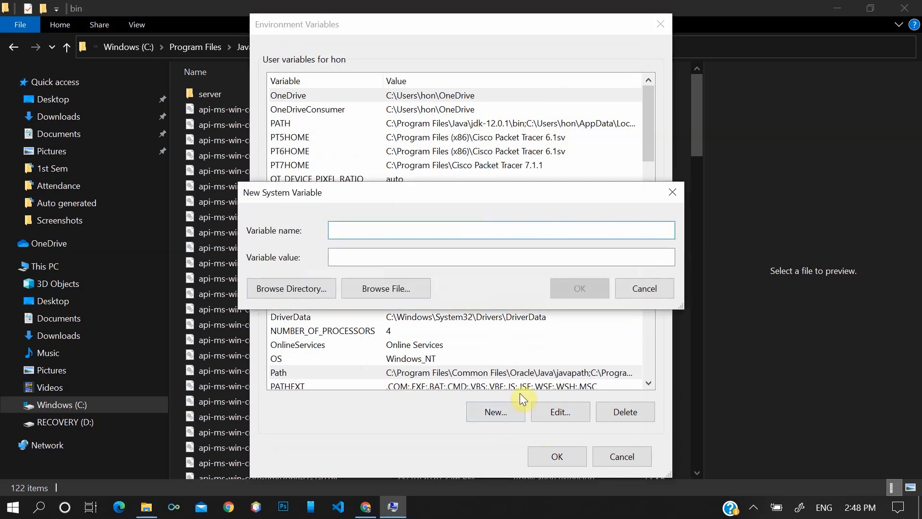
type("JAVA_HOME")
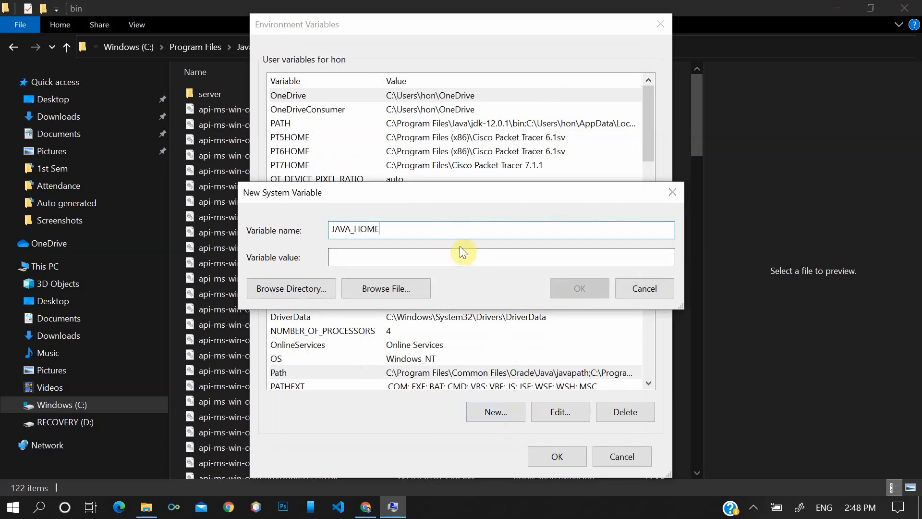
left_click(466, 258)
key("ctrl+v")
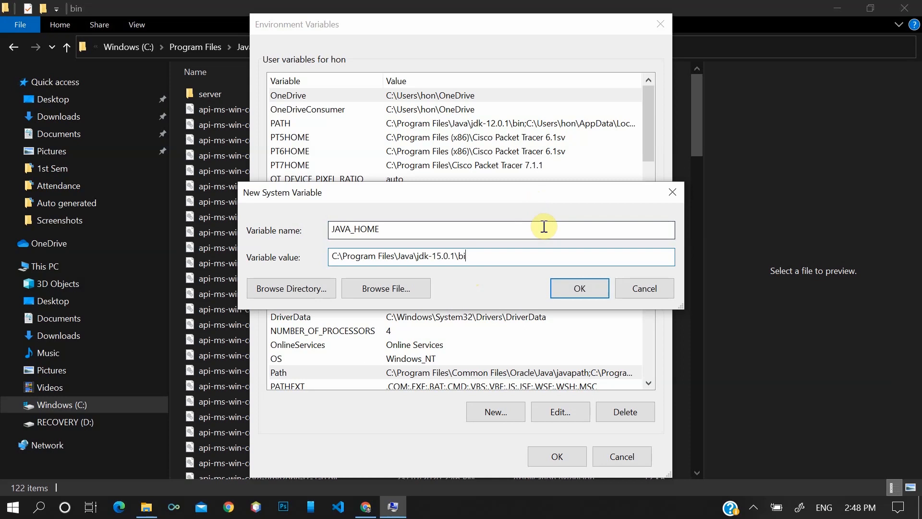
key("BackSpace")
key("BackSpace")
key("BackSpace")
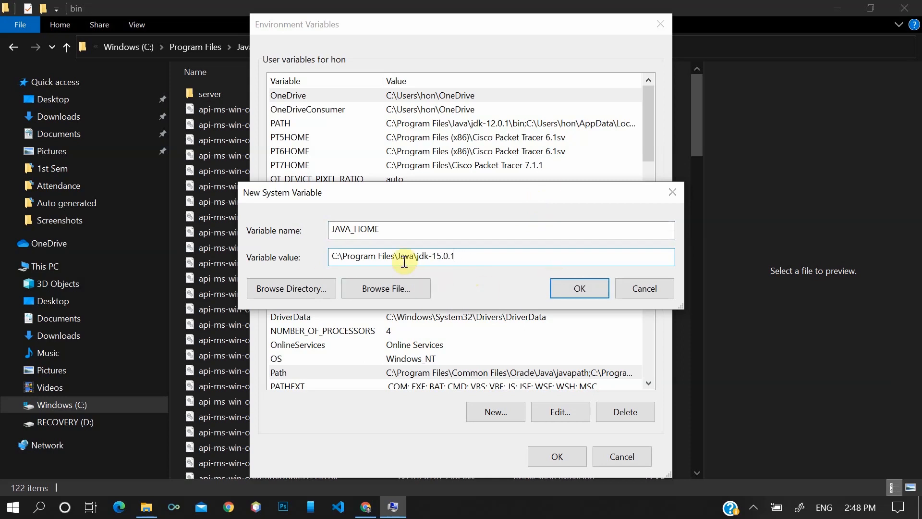
left_click(576, 287)
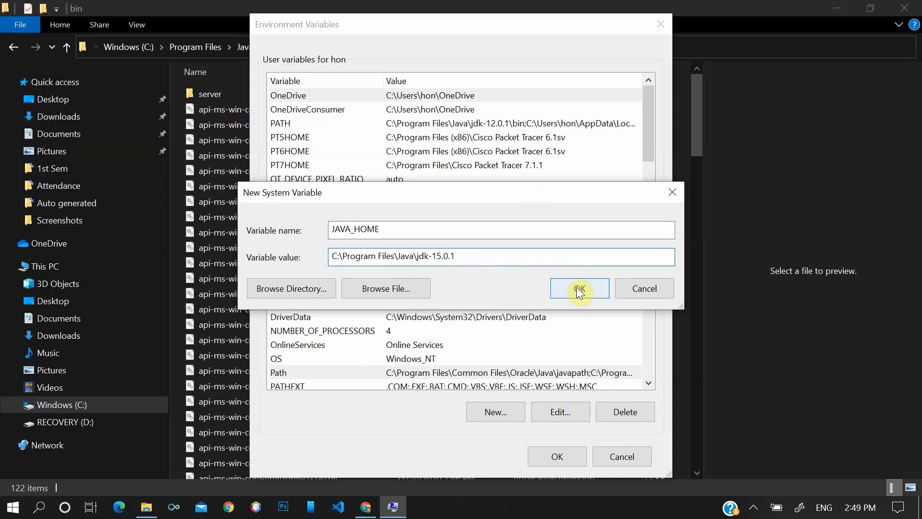
Save the environment variable changes, then close System Properties and the File Explorer window.
left_click(562, 456)
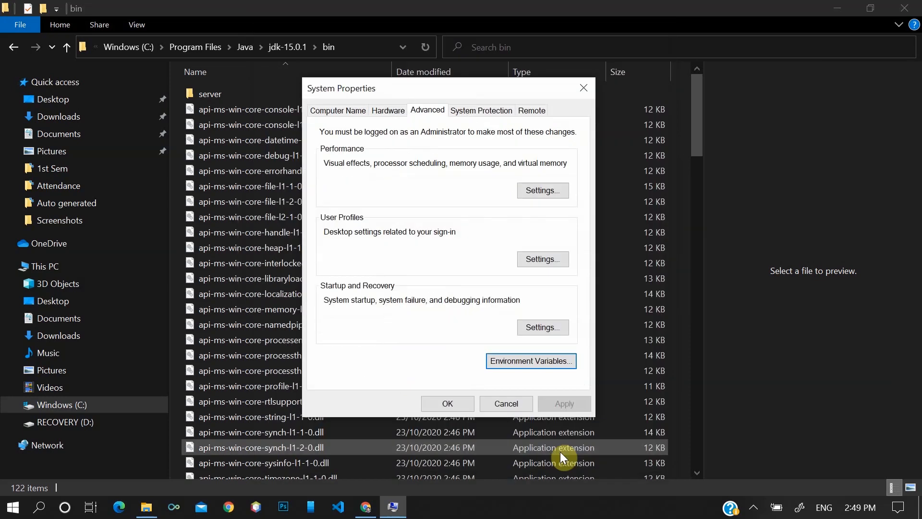
left_click(466, 406)
left_click(904, 8)
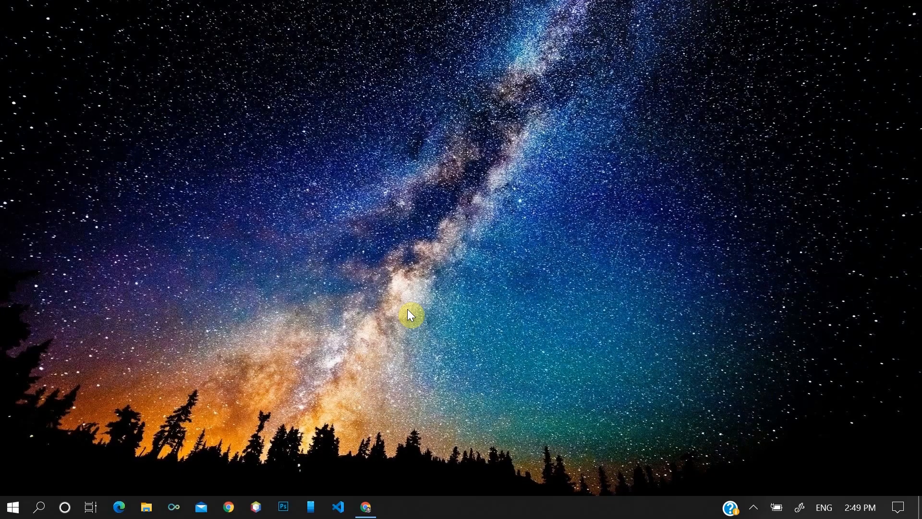
Check the installed Java runtime and compiler versions in Command Prompt with java -version and javac -version, and close it.
key("super")
type("cmd")
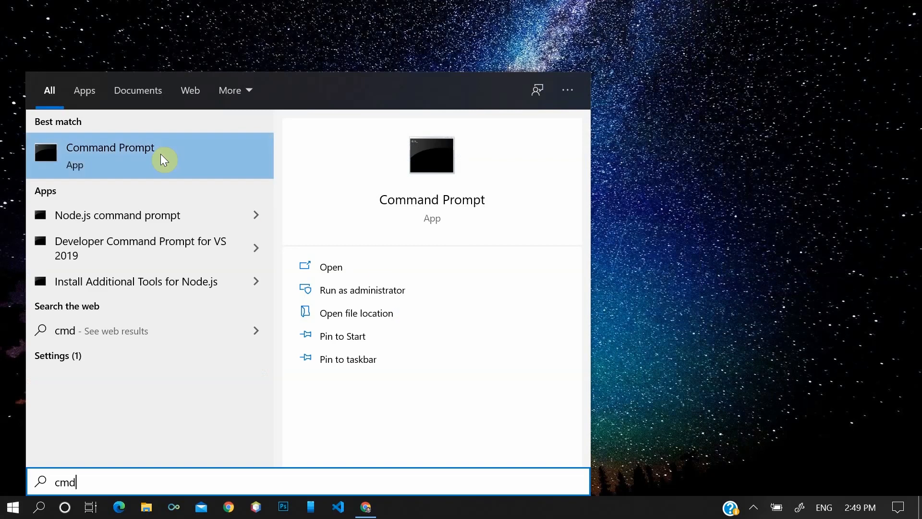
left_click(163, 158)
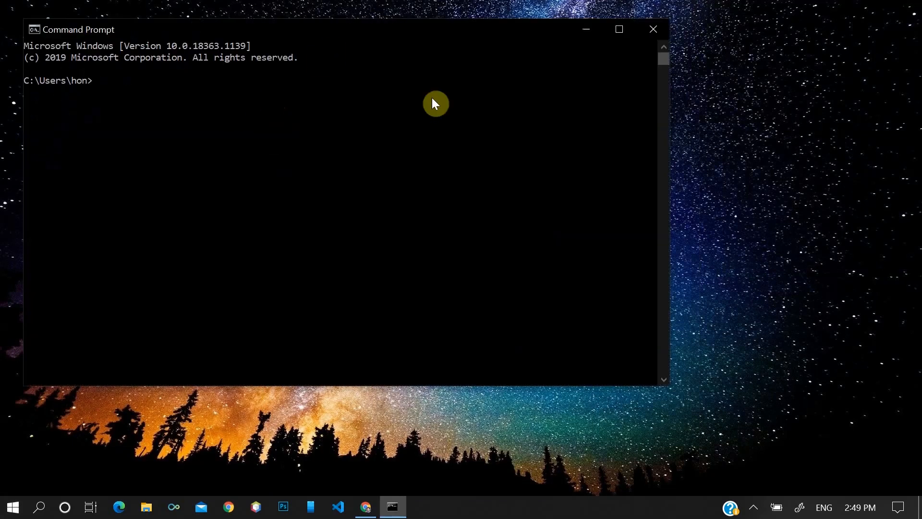
type("java -version")
key("Return")
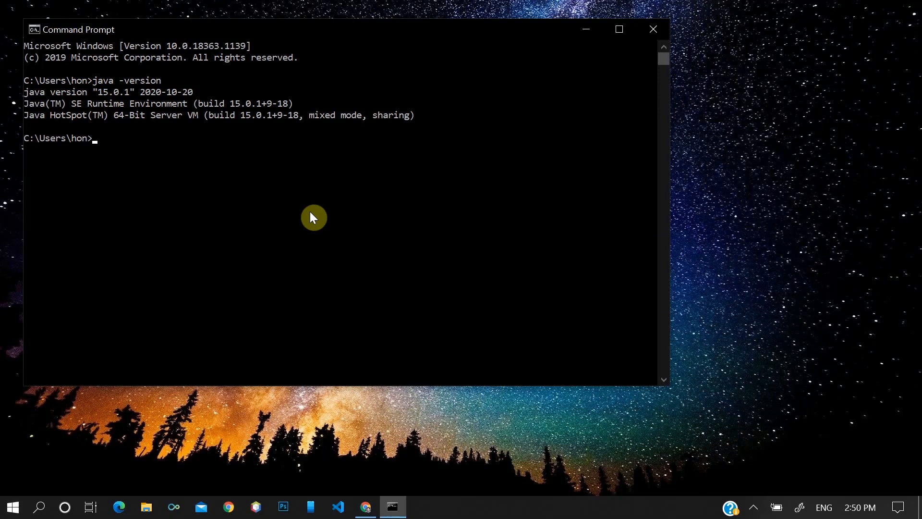
type("javac -version")
key("Return")
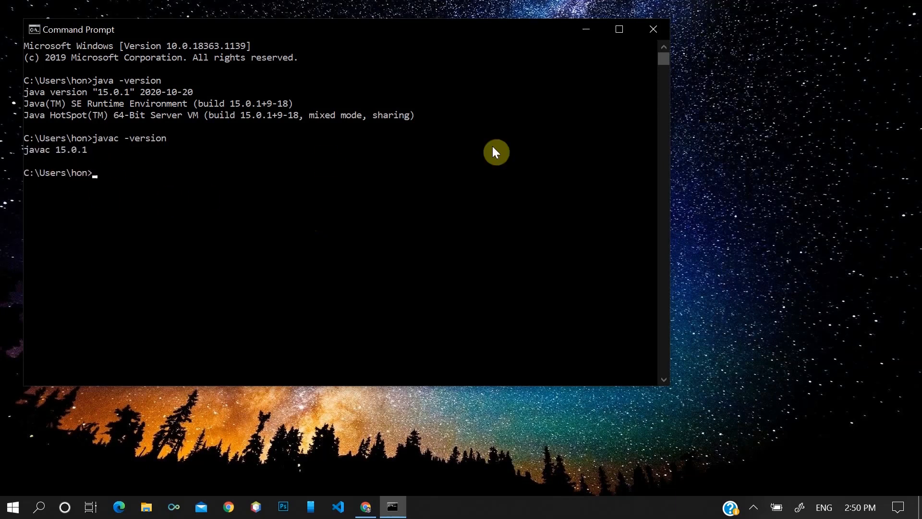
left_click(654, 29)
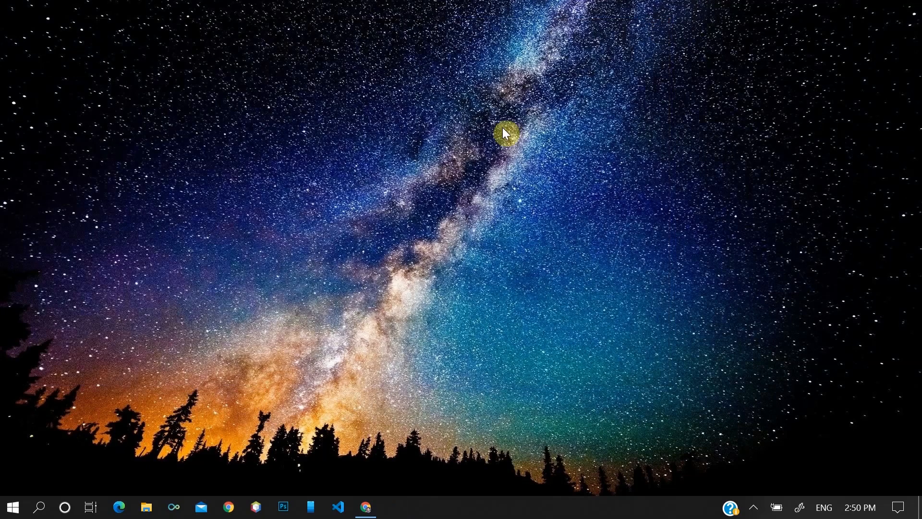
Switch to Chrome, close the Oracle JDK page, and download Android Studio 4.1 for Windows 64-bit, agreeing to its terms and conditions.
left_click(366, 506)
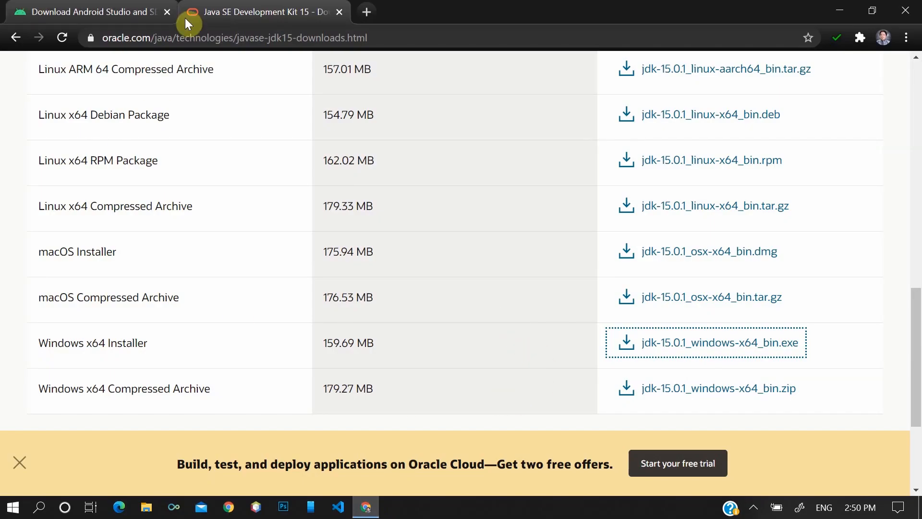
left_click(339, 12)
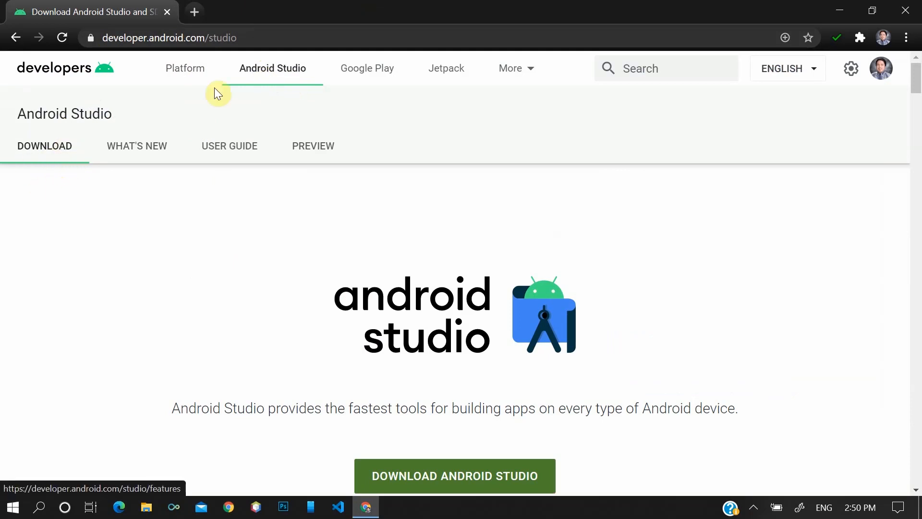
scroll(501, 245, "down", 1)
scroll(500, 245, "down", 2)
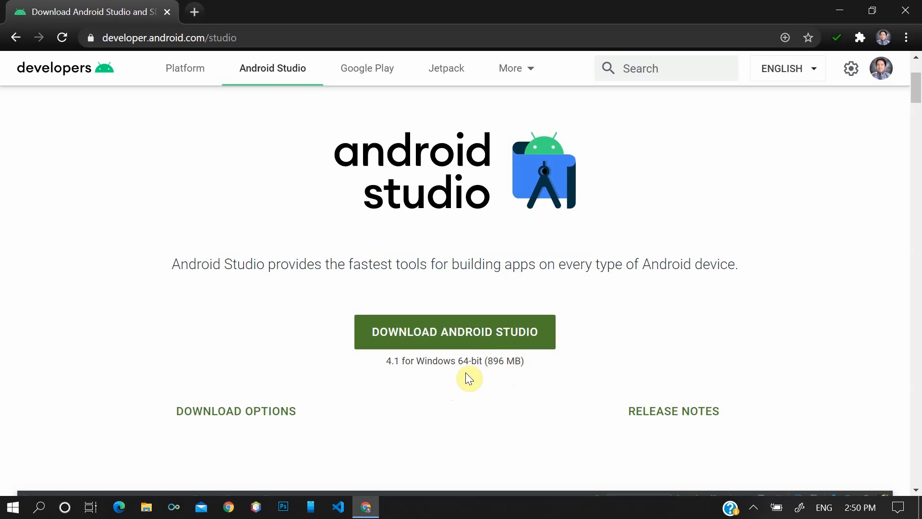
left_click(442, 339)
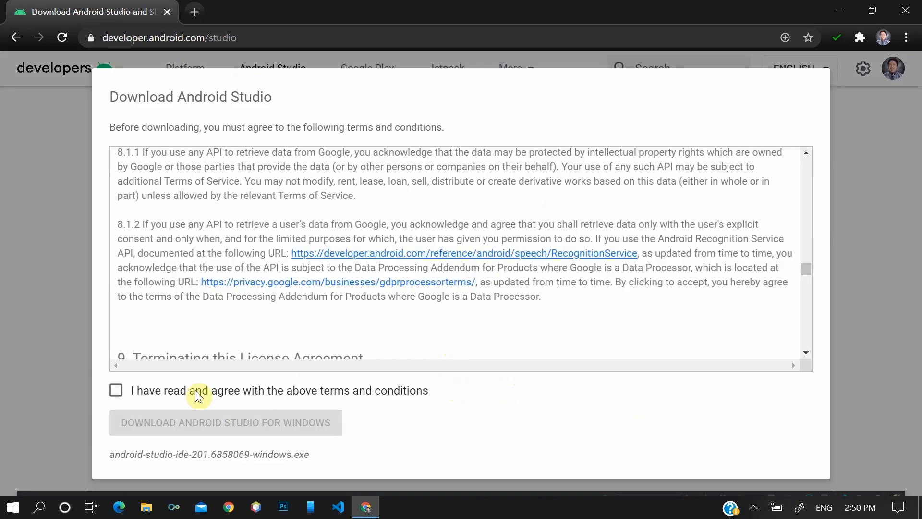
scroll(318, 209, "down", 20)
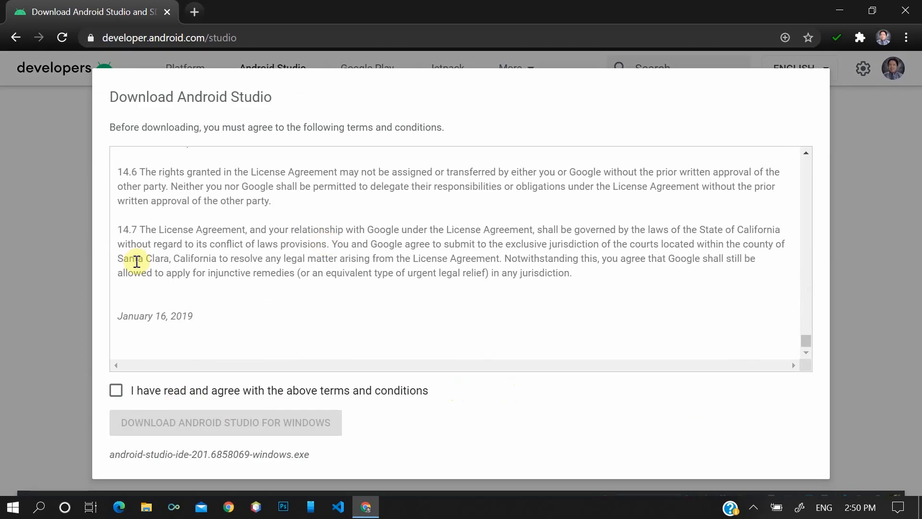
left_click(127, 395)
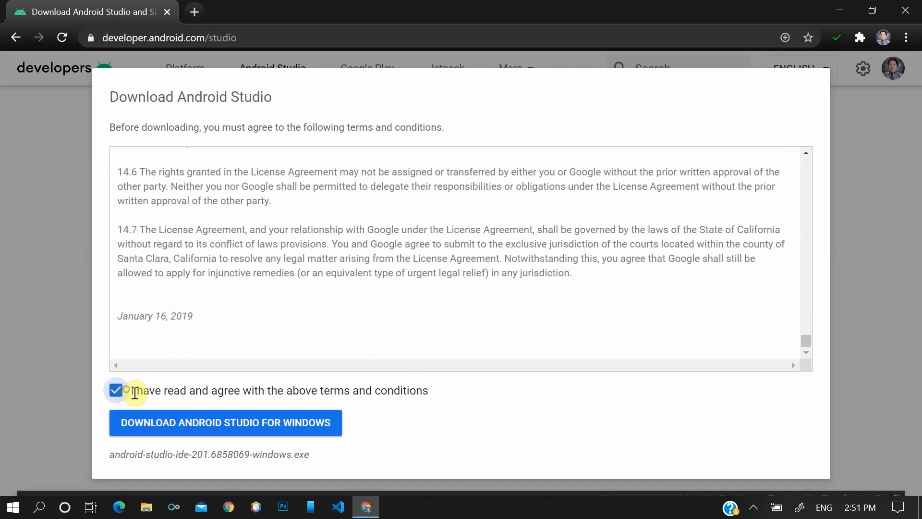
left_click(239, 425)
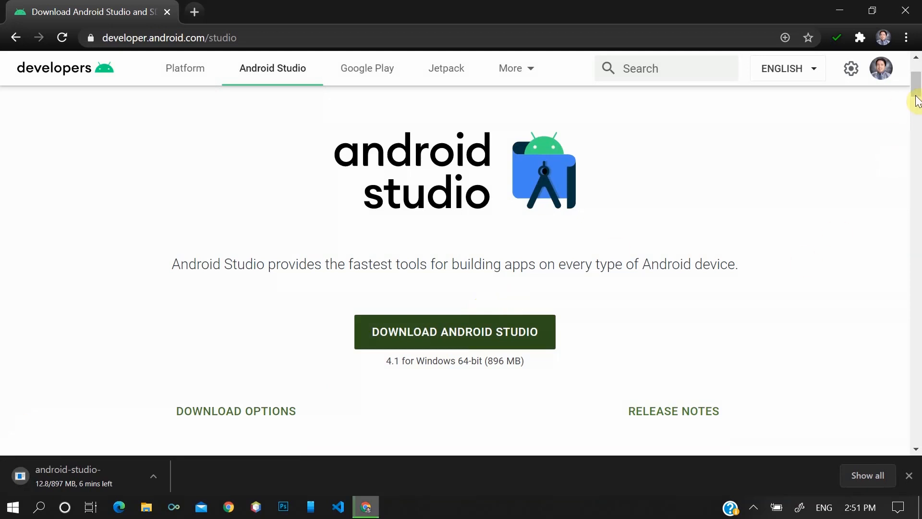
Dismiss the badge notice and examine the Windows system requirements for Android Studio, highlighting the operating system and minimum RAM entries.
left_click_drag(918, 91, 918, 401)
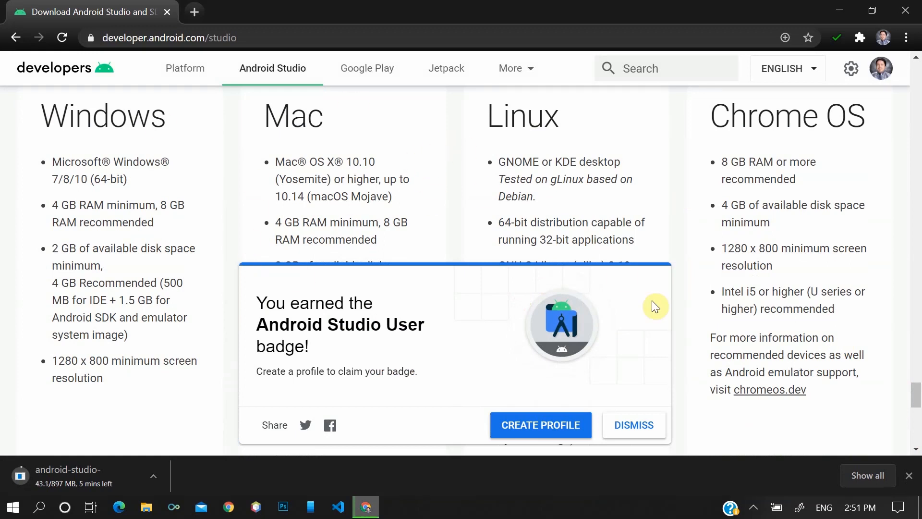
left_click(635, 432)
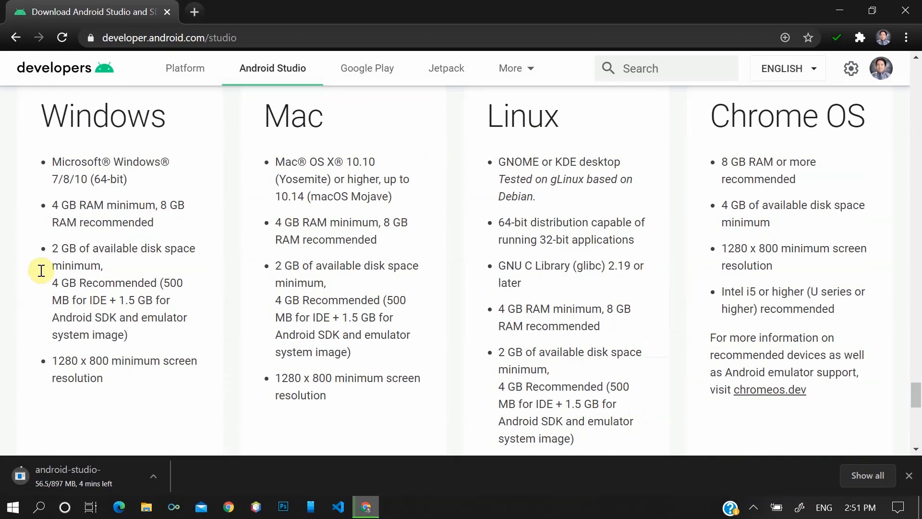
scroll(139, 254, "down", 7)
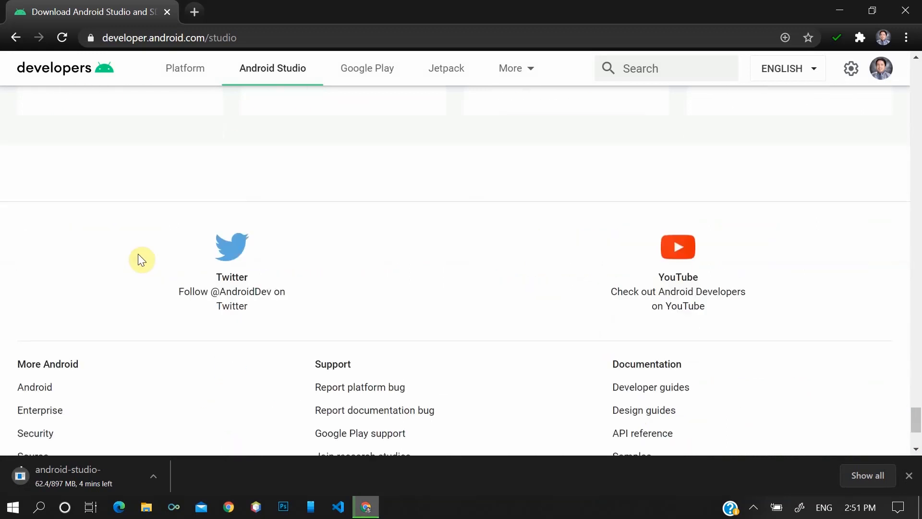
scroll(294, 274, "down", 3)
scroll(333, 261, "up", 9)
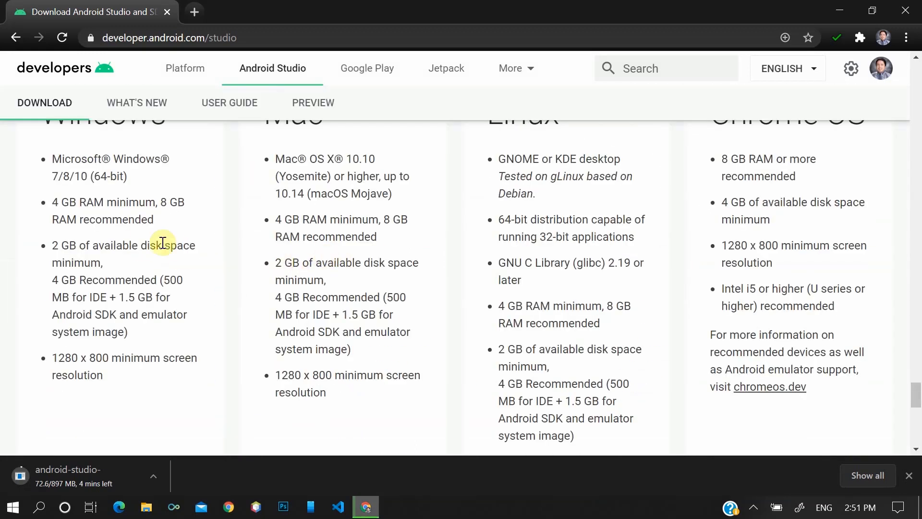
scroll(153, 252, "up", 1)
scroll(132, 216, "down", 1)
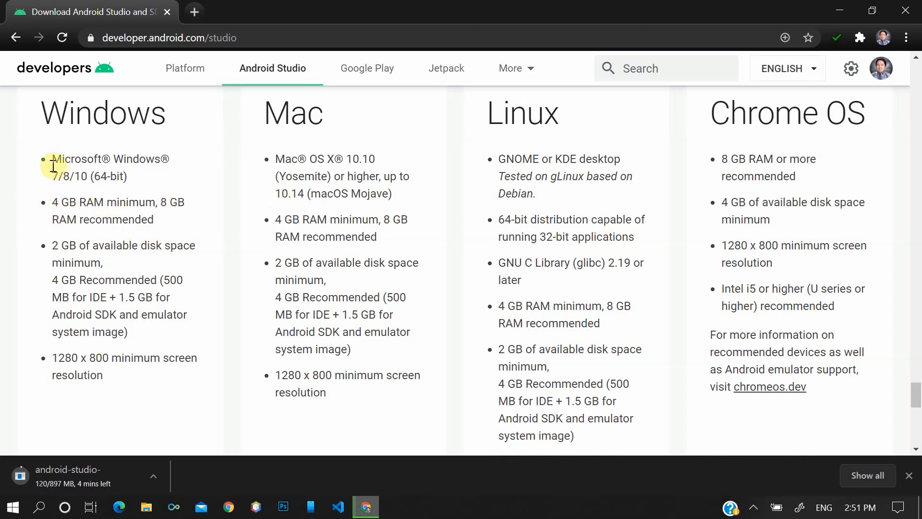
left_click_drag(53, 167, 144, 178)
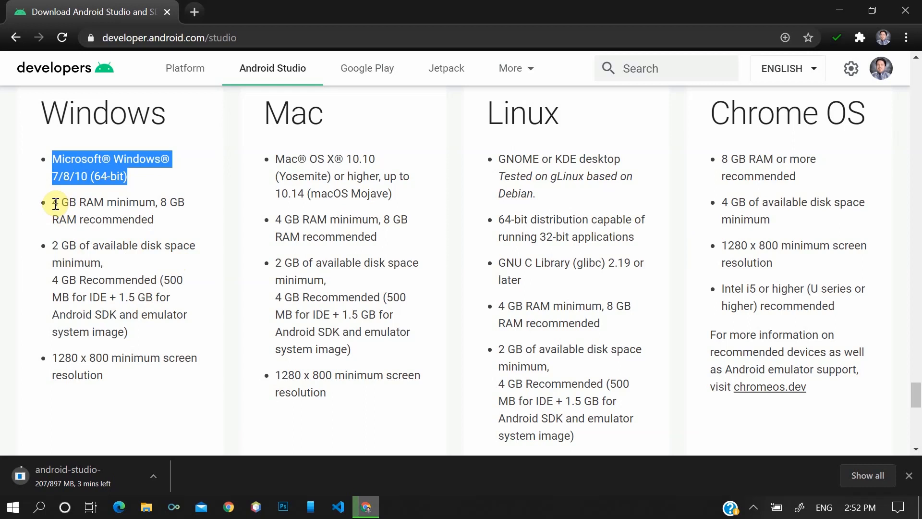
left_click_drag(51, 202, 154, 199)
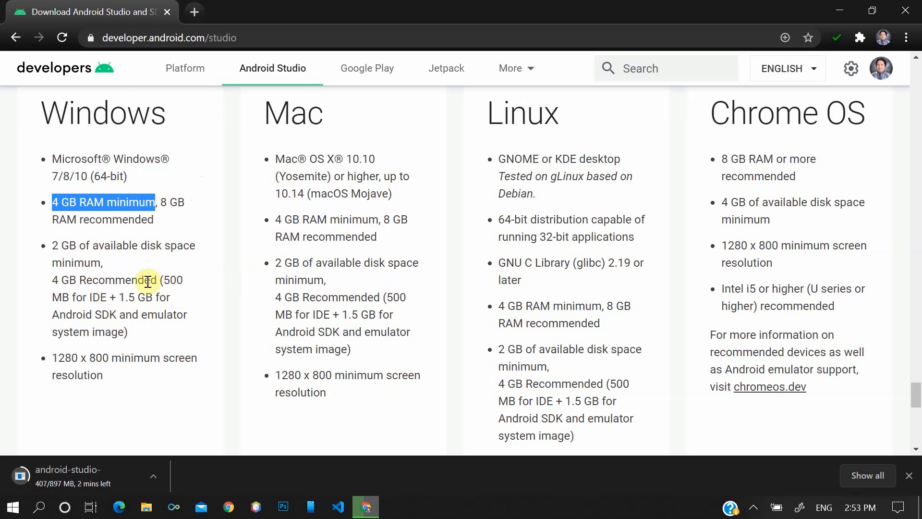
scroll(167, 274, "down", 1)
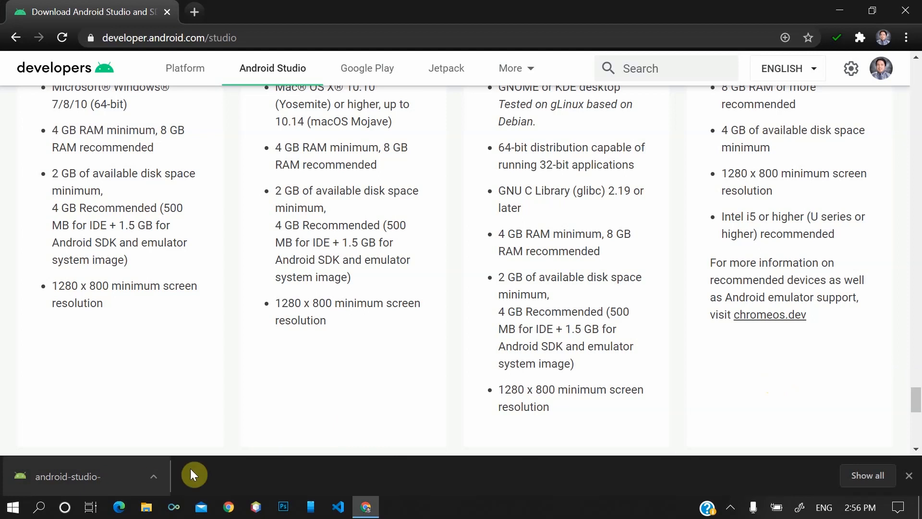
Launch the downloaded Android Studio installer, minimize the browser, and allow the installer to run despite the SmartScreen prompt.
left_click(79, 478)
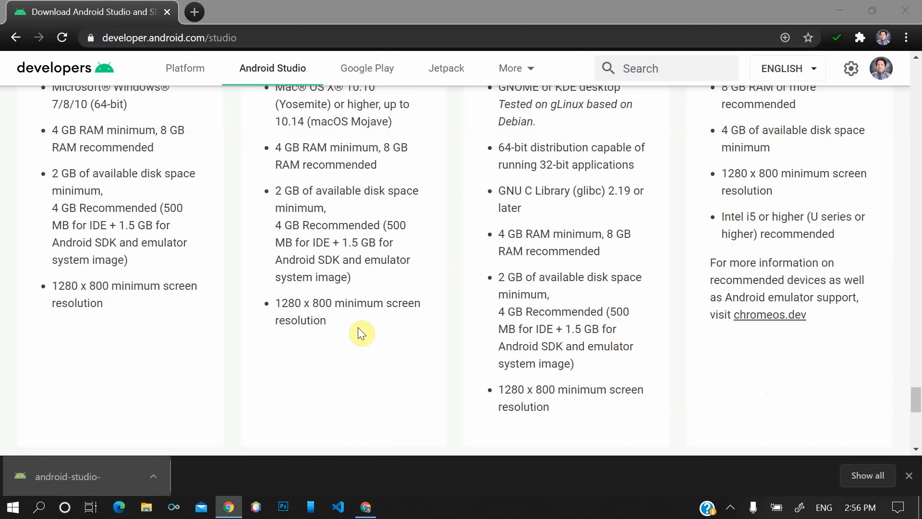
left_click(835, 7)
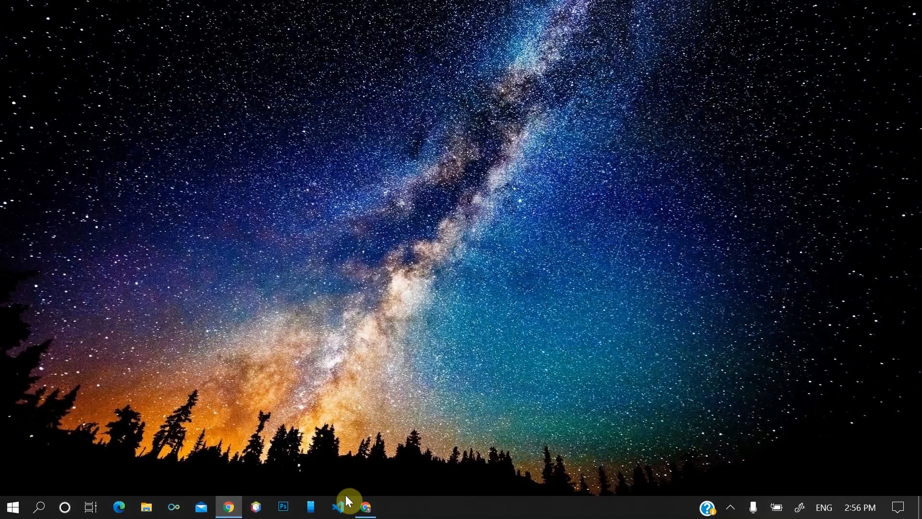
left_click(363, 513)
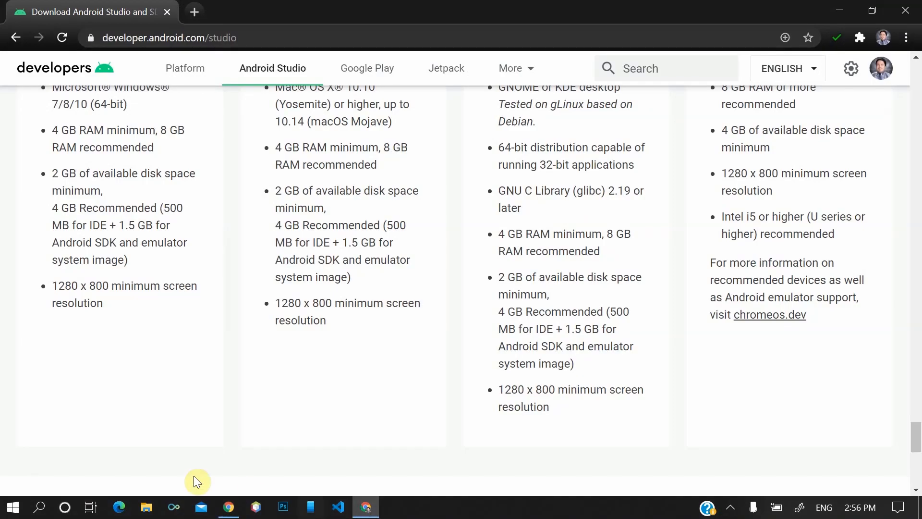
left_click(838, 9)
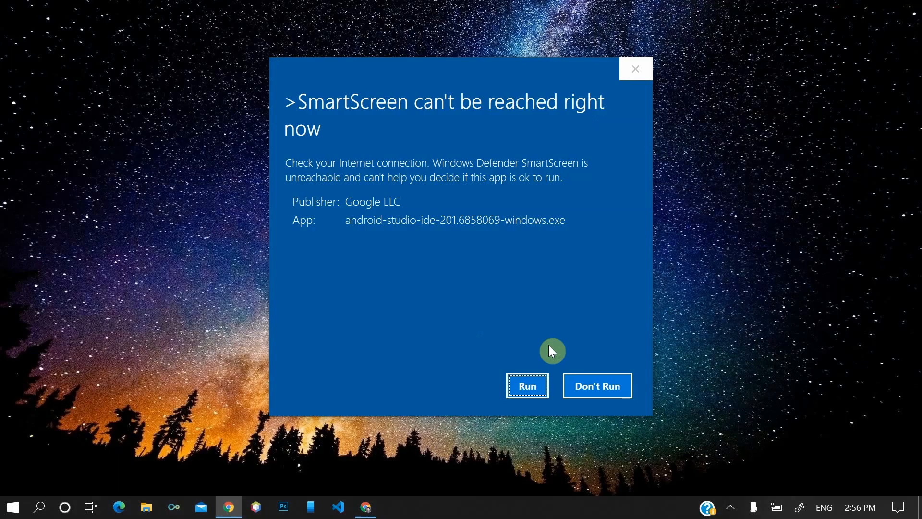
left_click(525, 383)
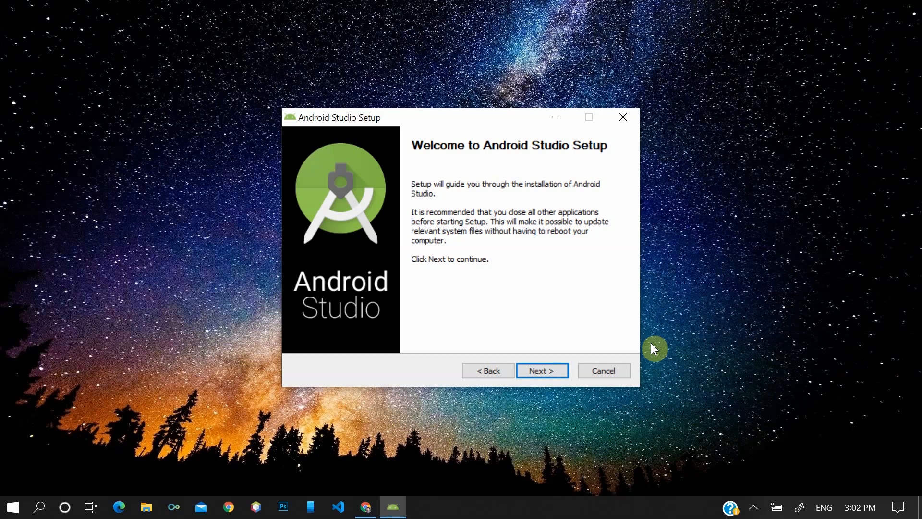
Install Android Studio with Android Virtual Device in C:\Program Files\Android\Android Studio, keep the Android Studio Start Menu folder, and finish setup with Start Android Studio enabled.
left_click(549, 370)
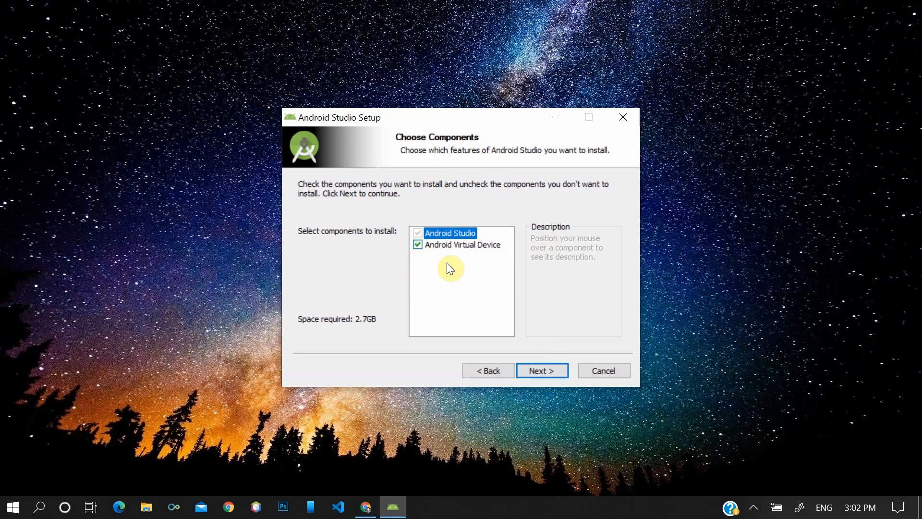
left_click(549, 367)
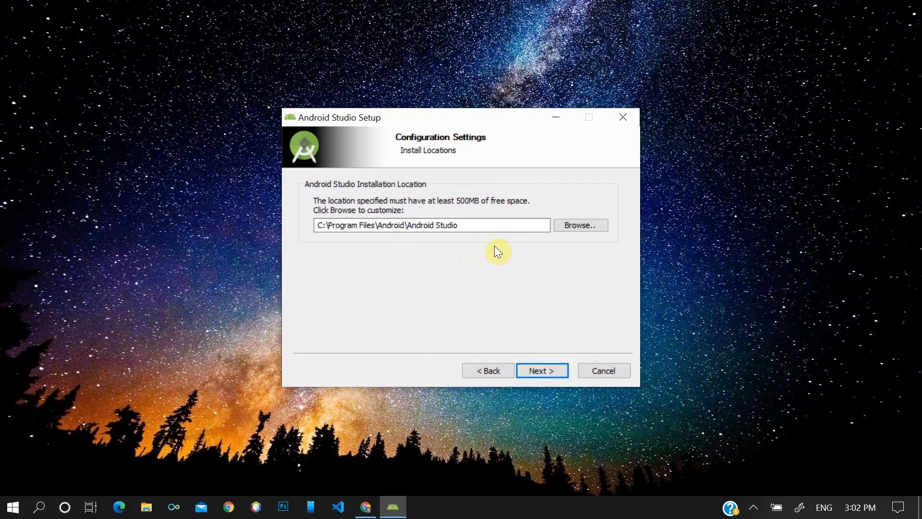
left_click(537, 367)
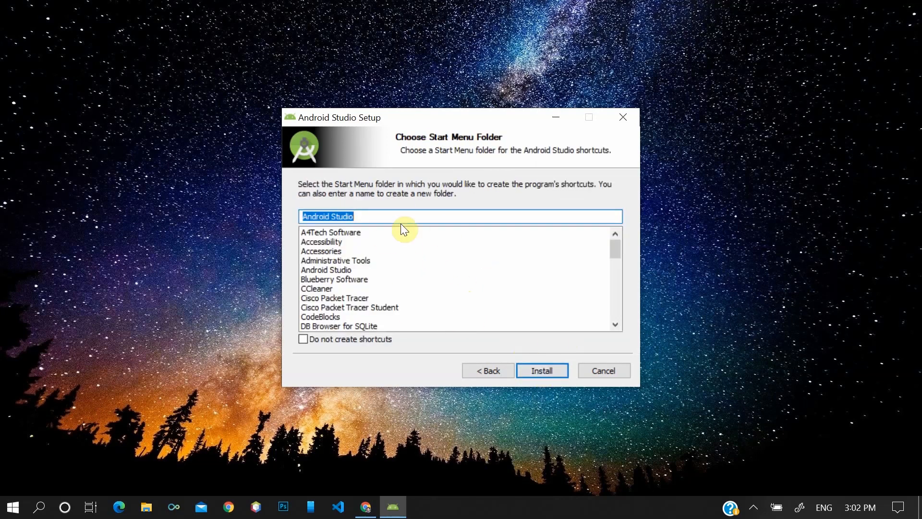
scroll(452, 259, "down", 15)
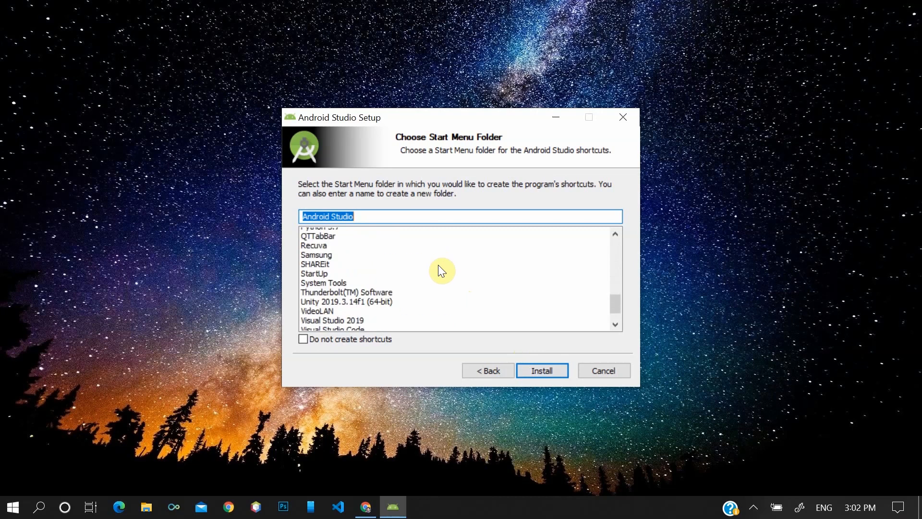
scroll(440, 301, "up", 15)
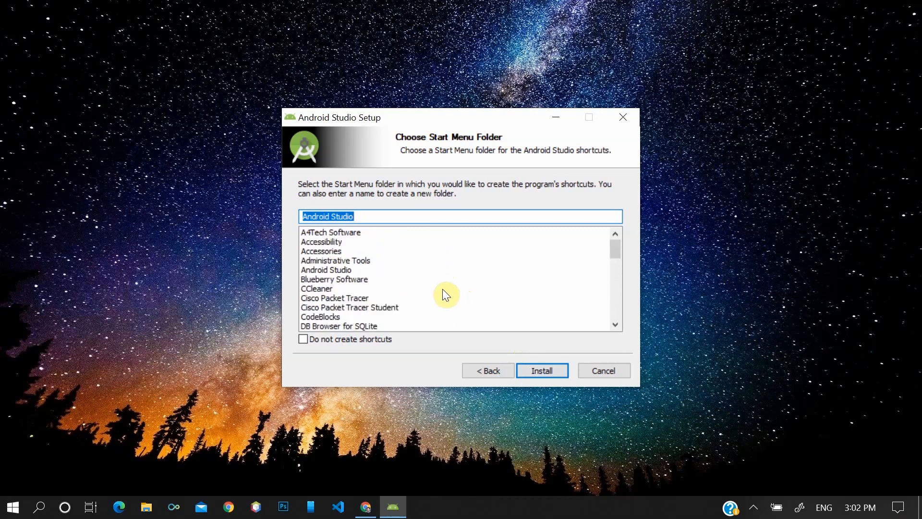
left_click(538, 374)
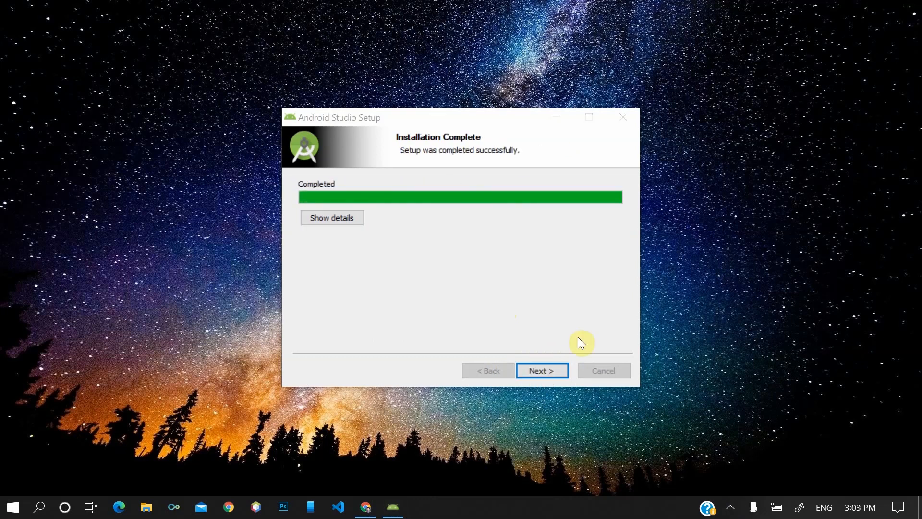
left_click(540, 367)
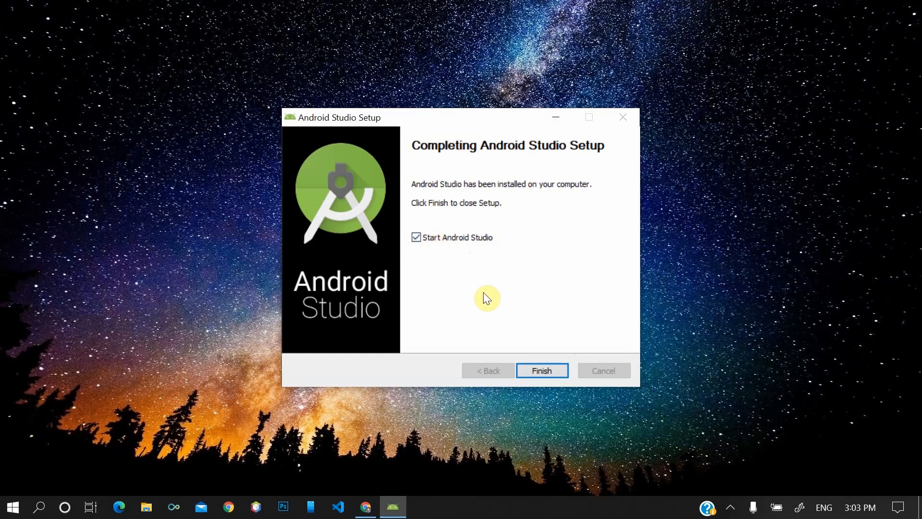
left_click(550, 369)
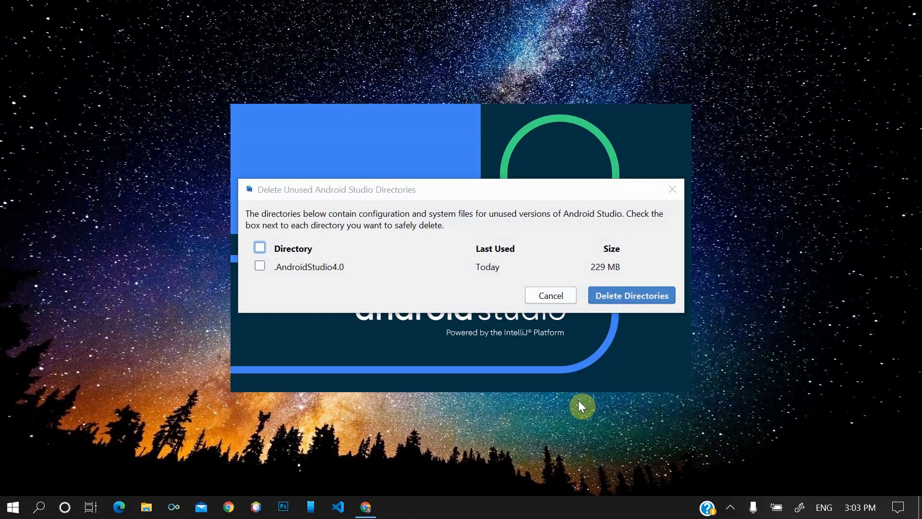
Mark the unused .AndroidStudio4.0 directory and delete it.
left_click(439, 192)
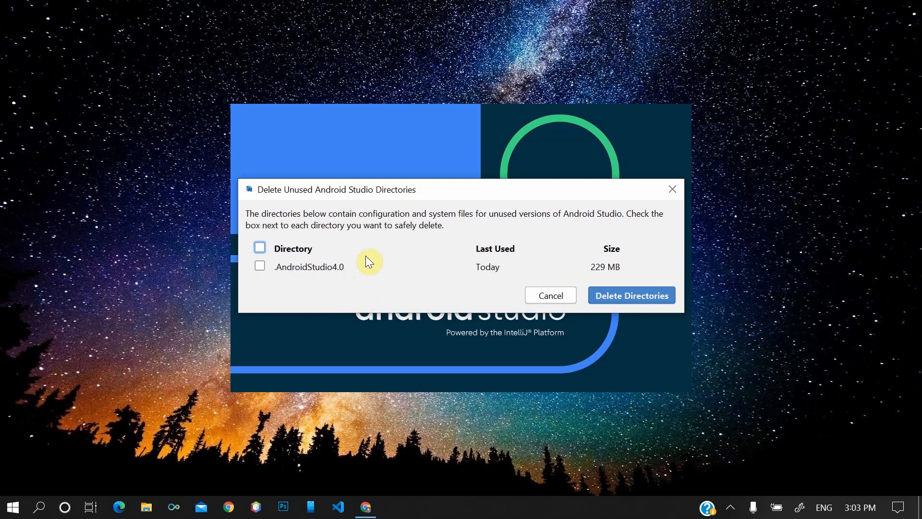
left_click(259, 266)
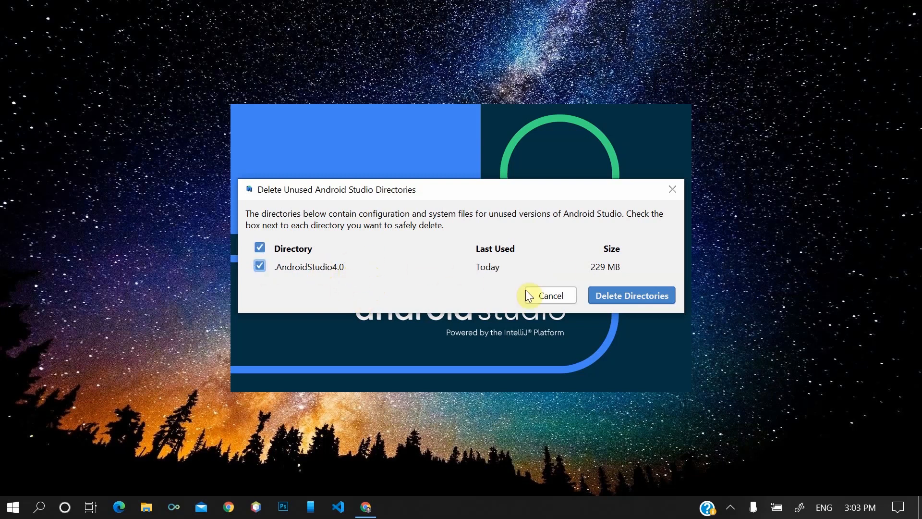
left_click(640, 299)
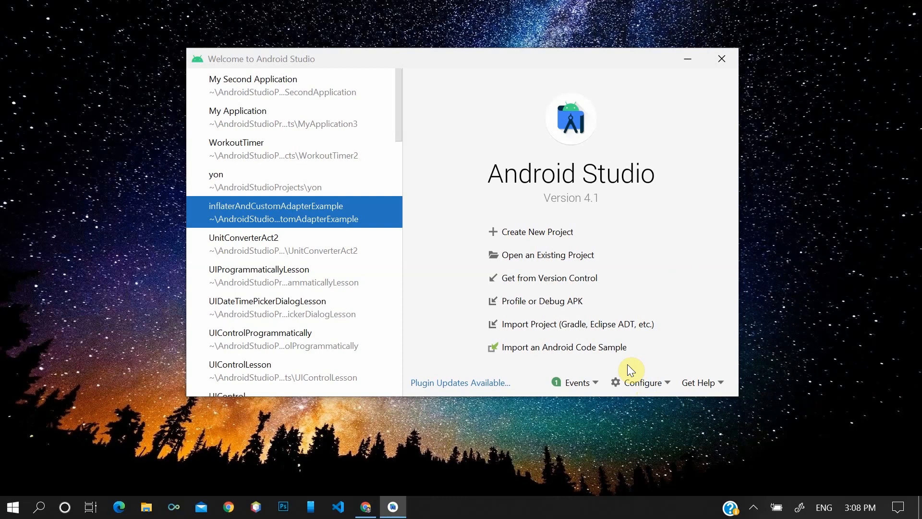
Open the SDK Manager from the welcome window and mark the Android 7.0 (Nougat) platform for installation.
left_click(633, 388)
left_click(658, 302)
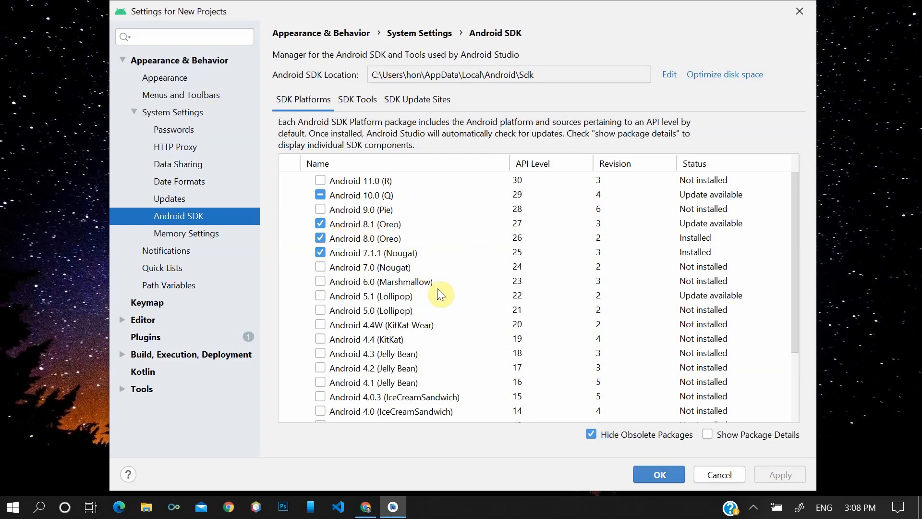
left_click(320, 268)
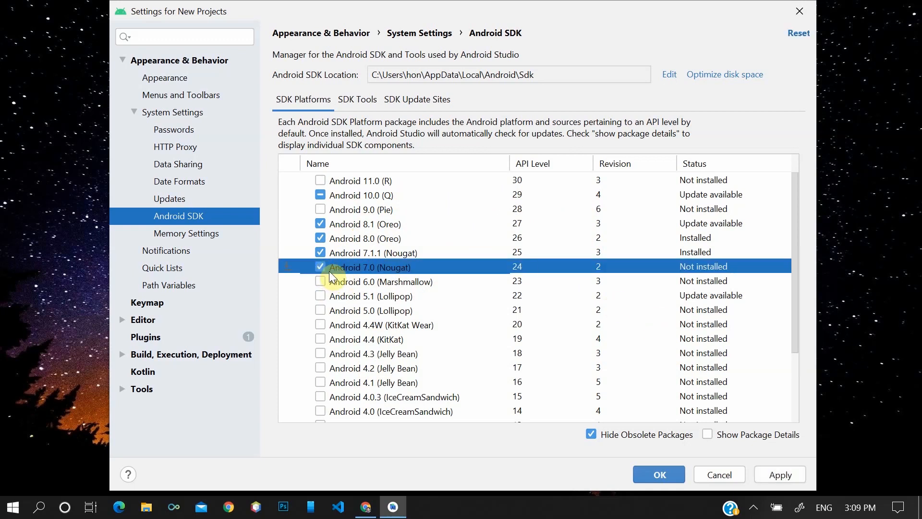
Show the SDK package details, examine the system images per Android version, and highlight Google APIs Intel x86 Atom System Image under Android 7.1.1 (Nougat).
left_click(709, 434)
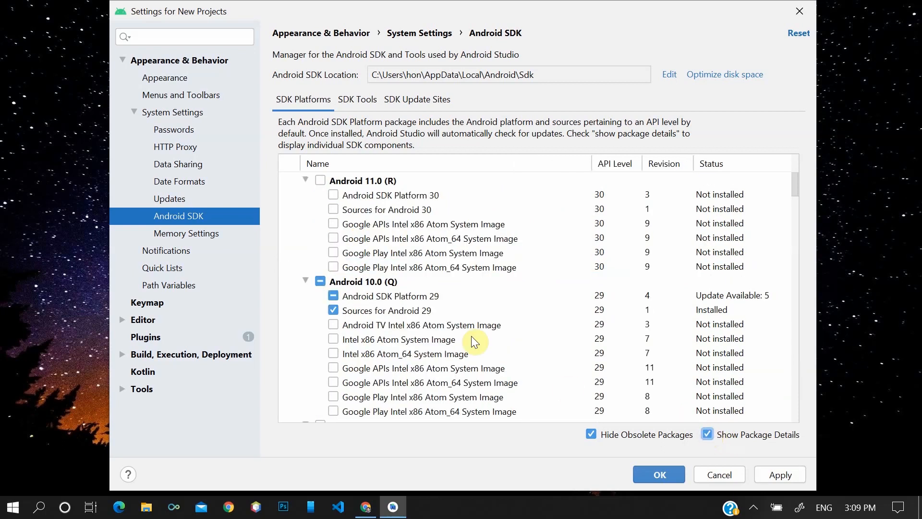
scroll(472, 338, "down", 8)
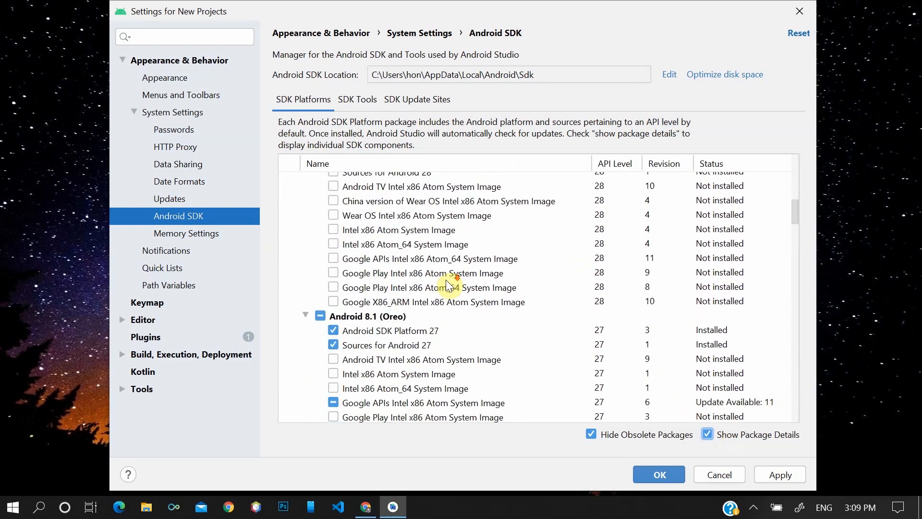
scroll(447, 284, "down", 4)
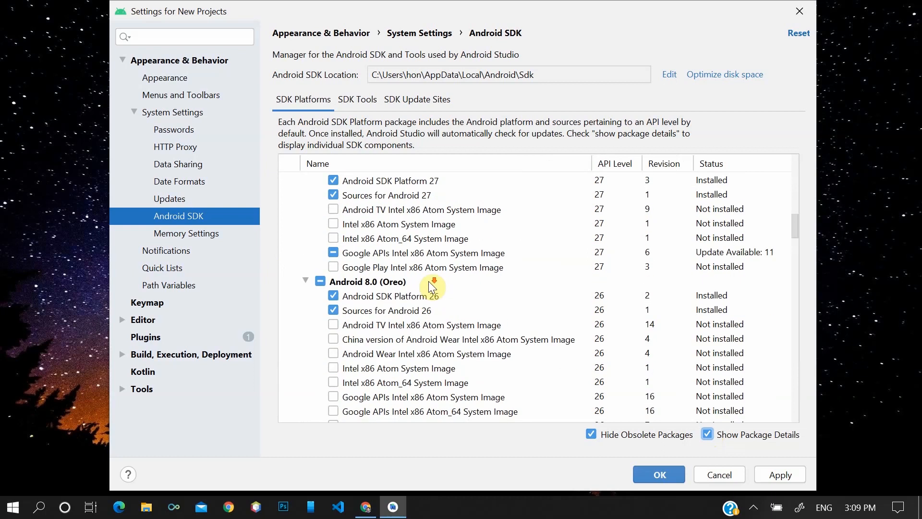
scroll(428, 281, "down", 6)
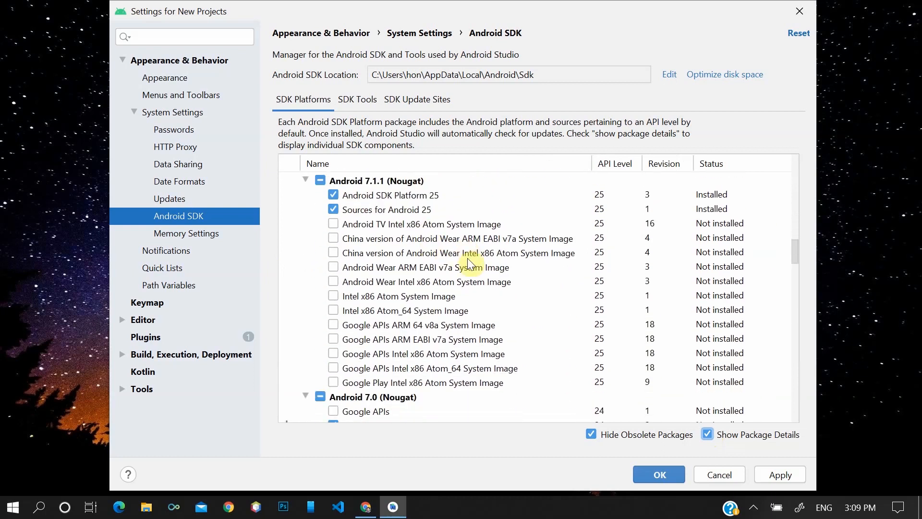
scroll(468, 263, "up", 1)
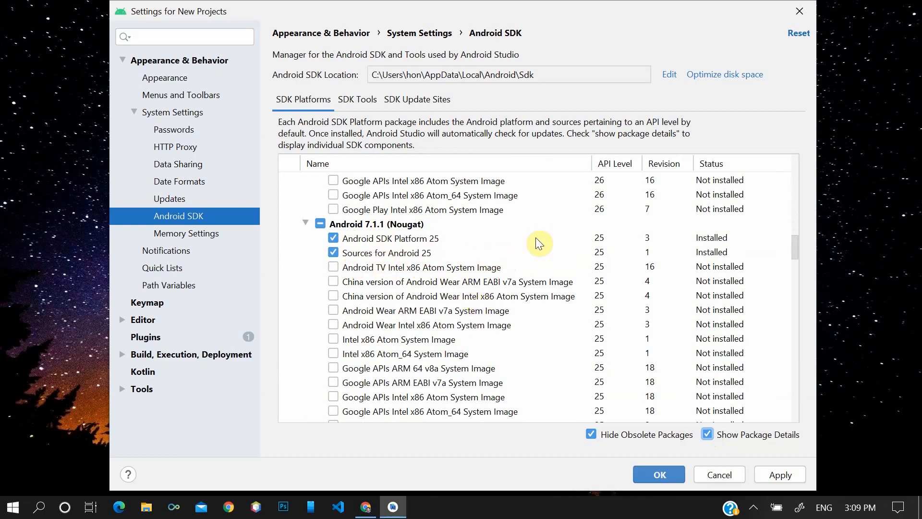
scroll(537, 242, "up", 7)
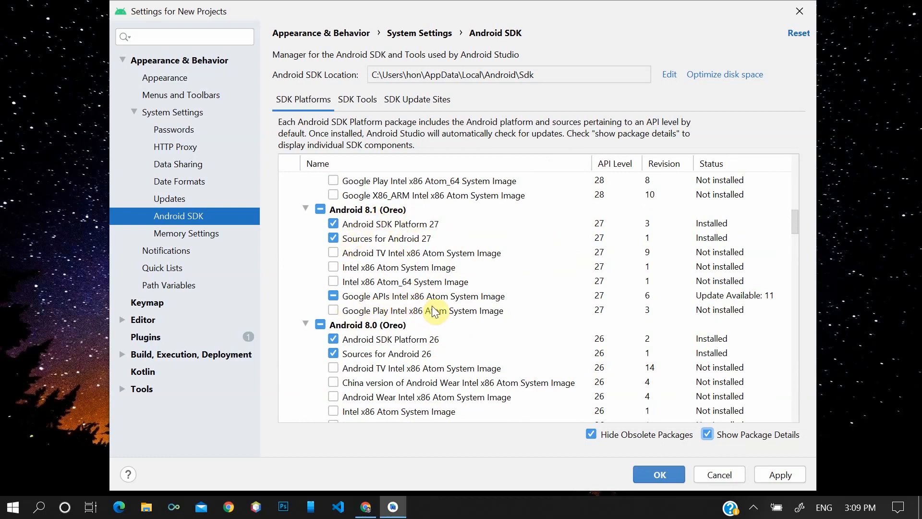
scroll(441, 302, "down", 5)
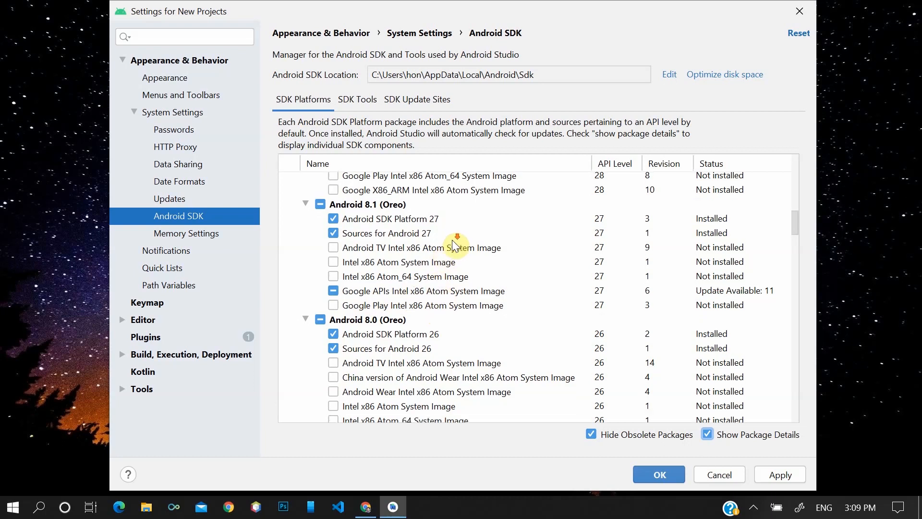
scroll(495, 308, "down", 2)
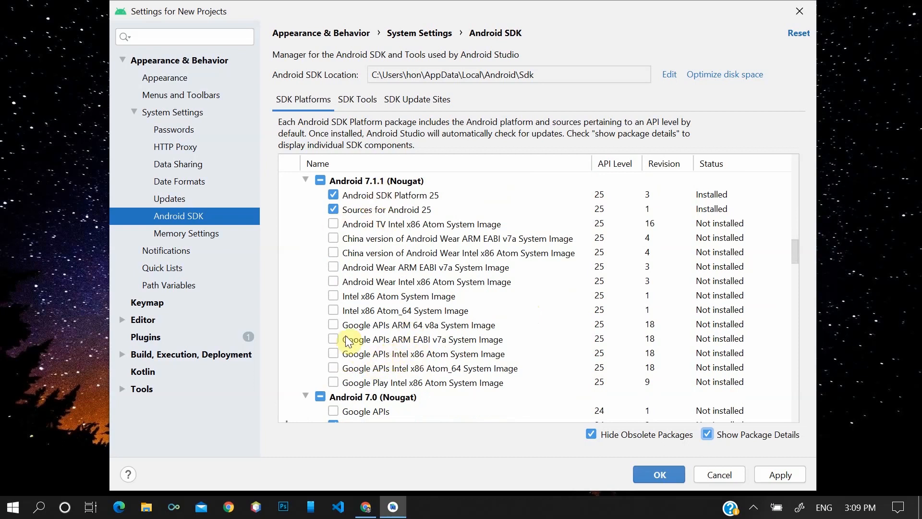
left_click(377, 353)
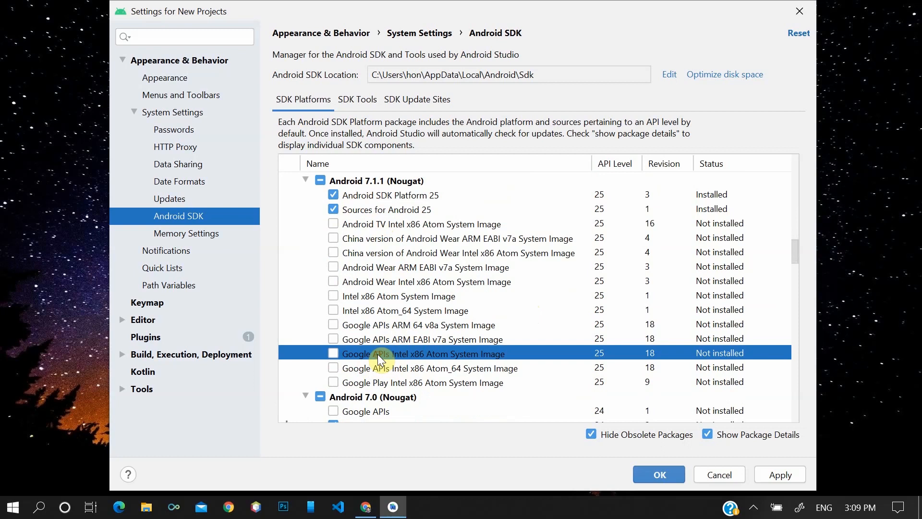
Deselect every package under Android 7.1.1 (Nougat), including Android SDK Platform 25 and Sources for Android 25.
left_click(334, 353)
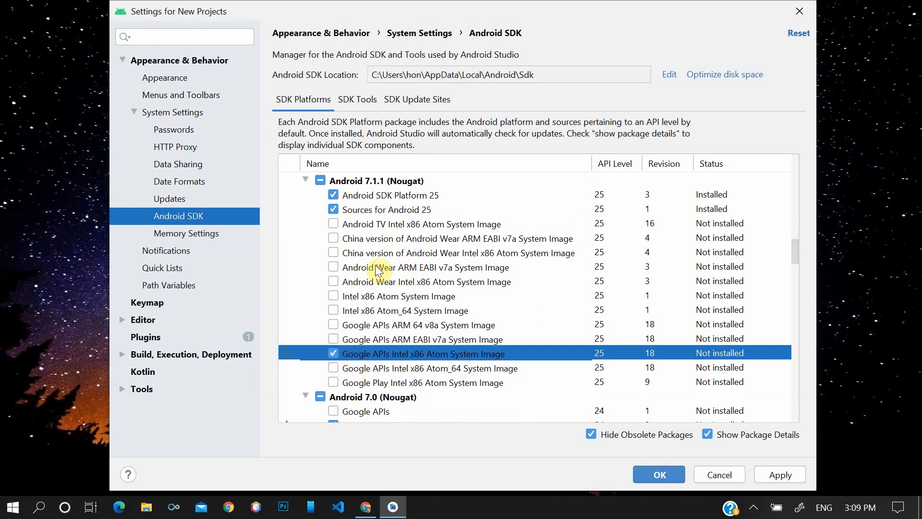
left_click(319, 181)
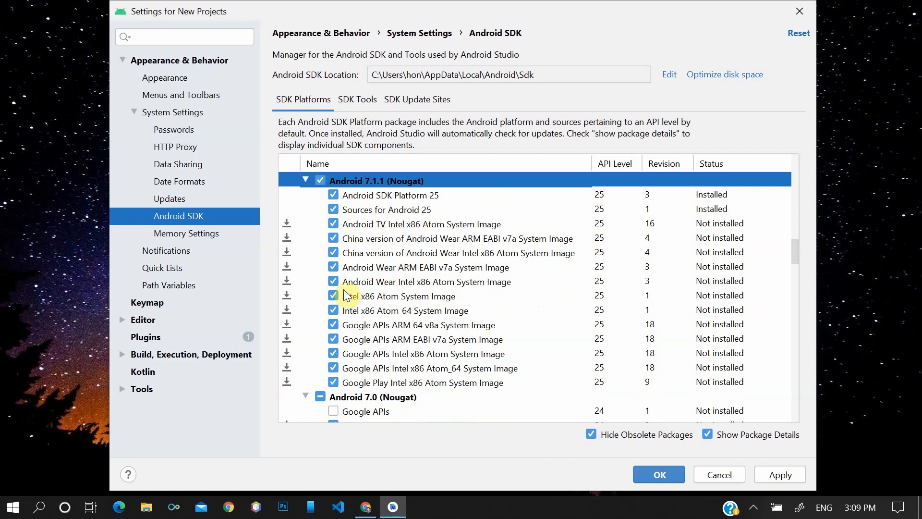
left_click(315, 180)
scroll(418, 293, "up", 10)
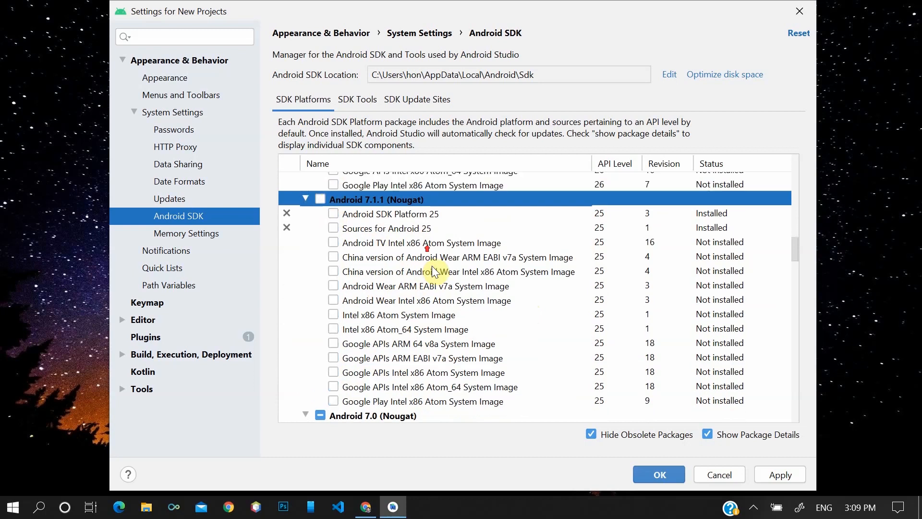
scroll(395, 315, "up", 1)
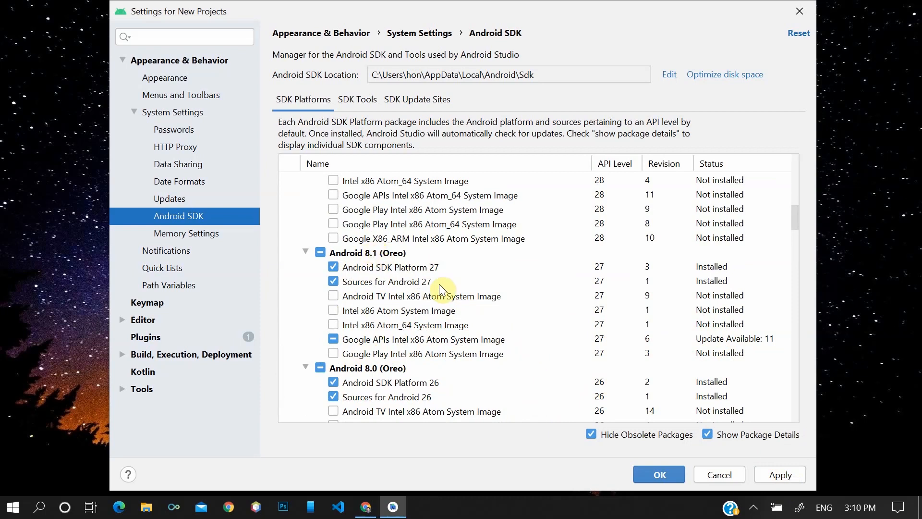
scroll(440, 288, "down", 1)
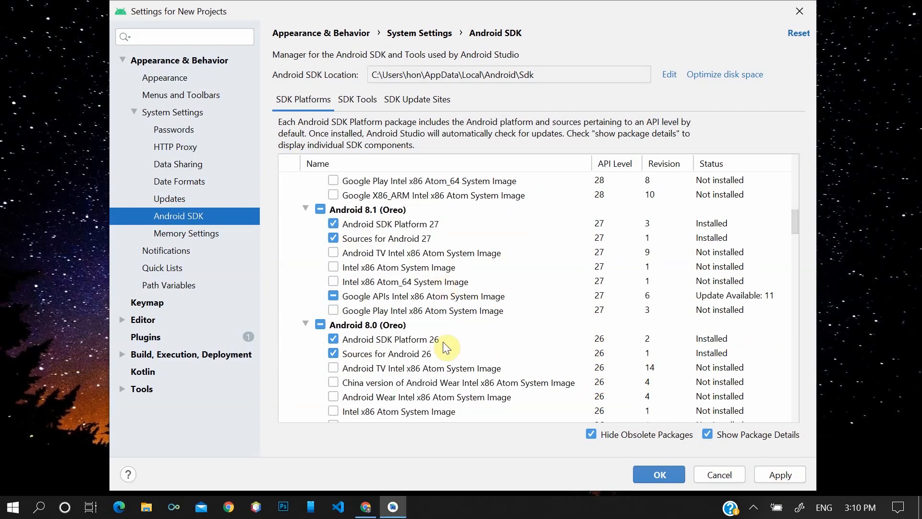
Apply the package changes, deleting the Android 25 platform and sources and installing those for Android 24.
left_click(788, 474)
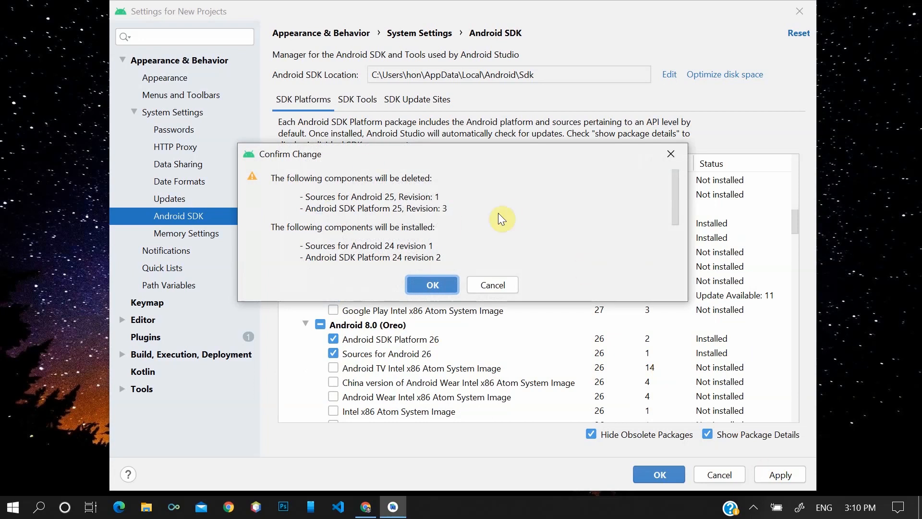
left_click(437, 286)
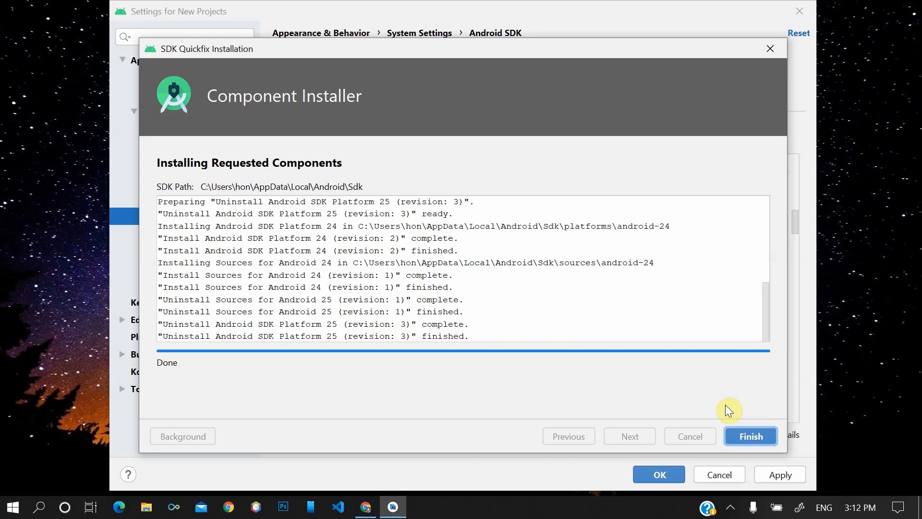
left_click(754, 434)
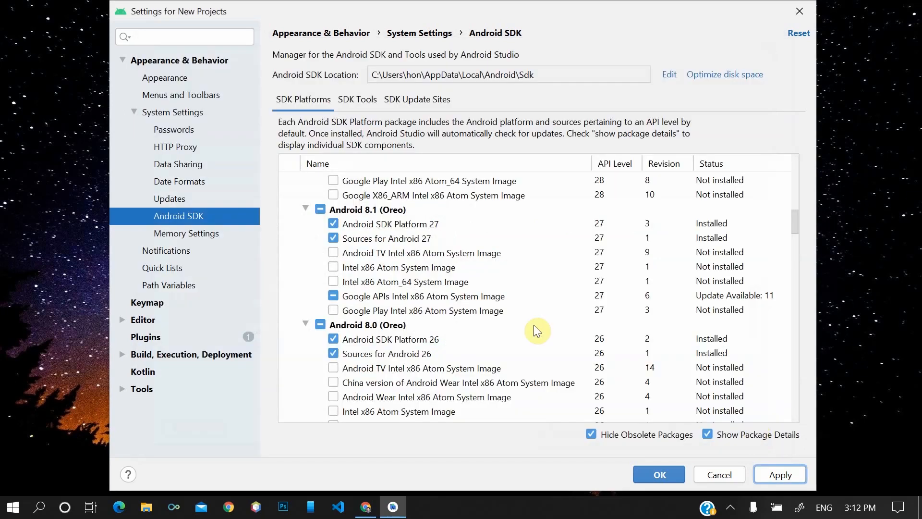
left_click(779, 476)
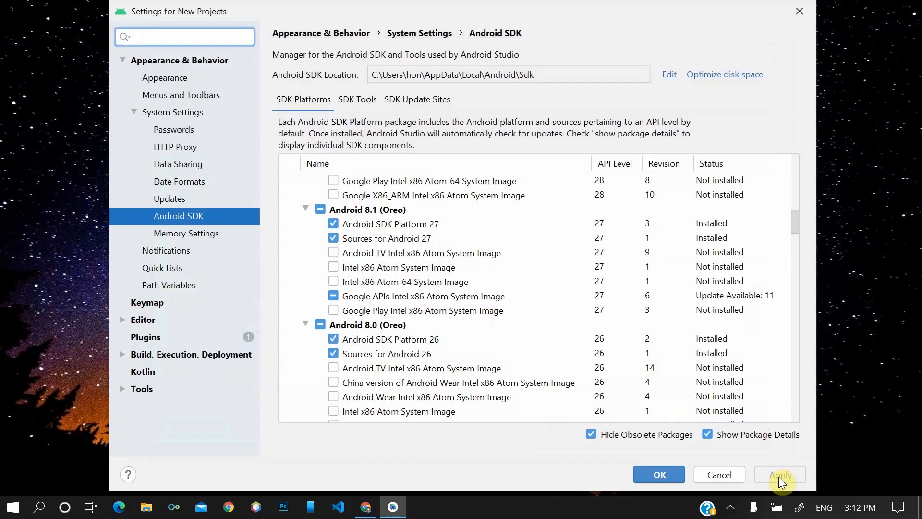
Mark the SDK tools Android Emulator, Android SDK Build-Tools, Android SDK Platform-Tools and Intel x86 Emulator Accelerator (HAXM installer) for update.
scroll(463, 324, "up", 10)
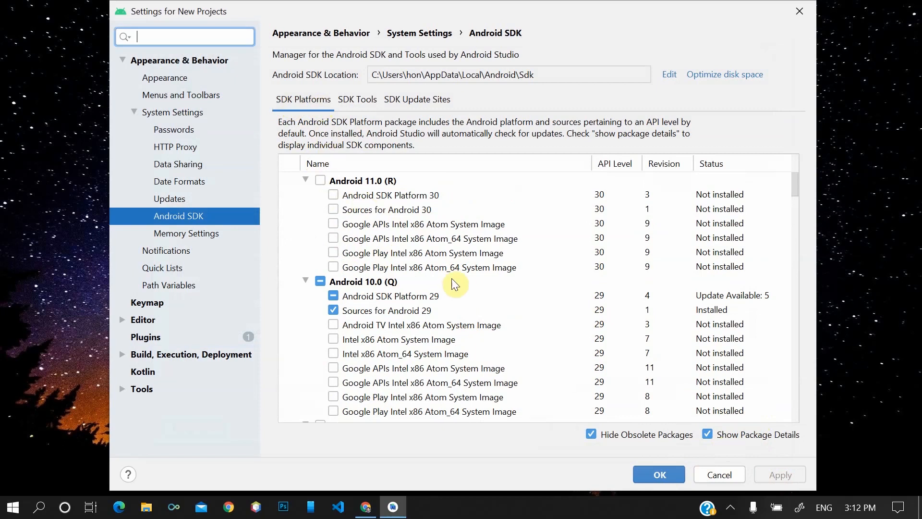
scroll(454, 267, "down", 8)
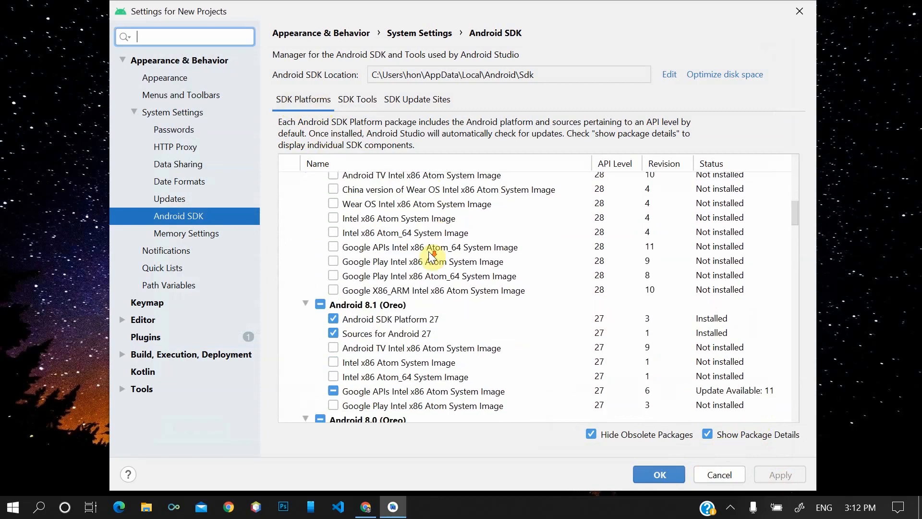
scroll(433, 269, "up", 8)
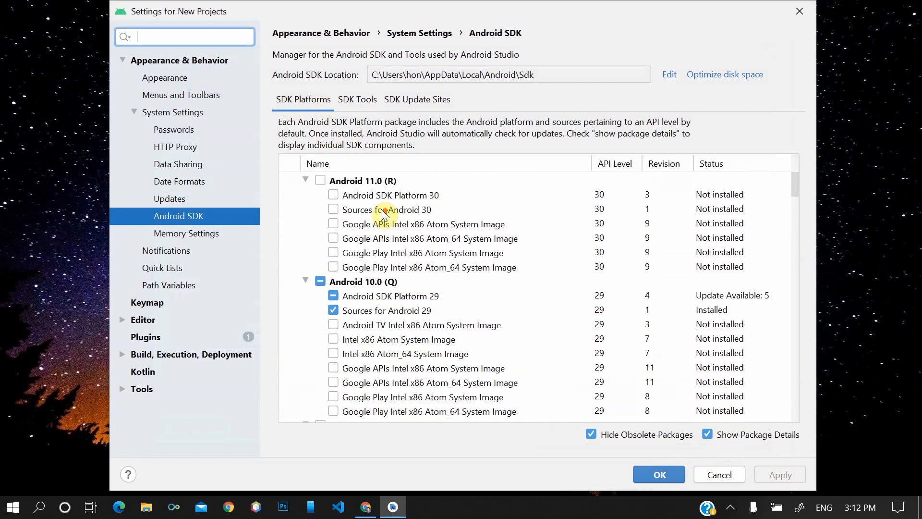
left_click(350, 105)
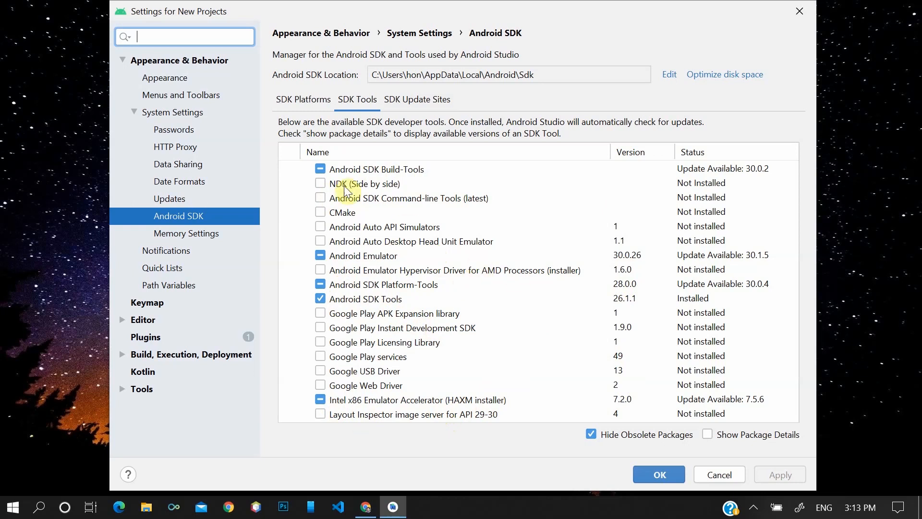
left_click(344, 258)
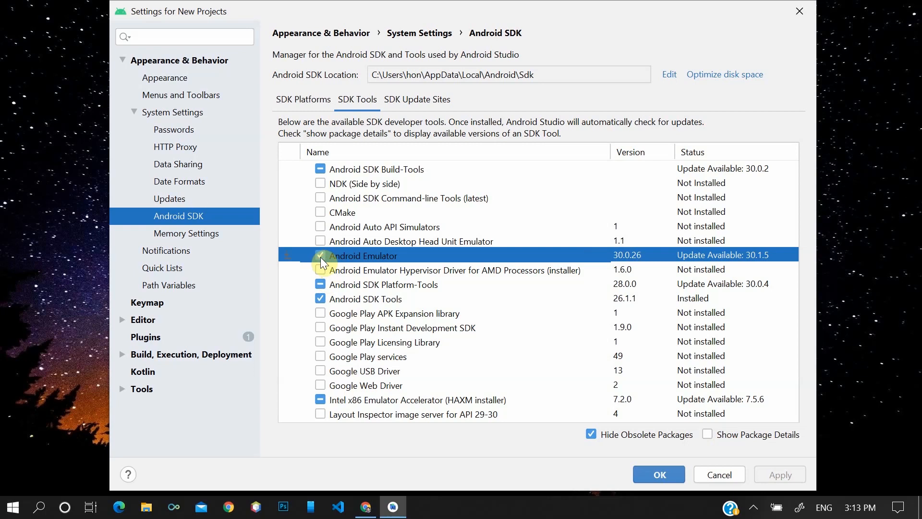
left_click(320, 169)
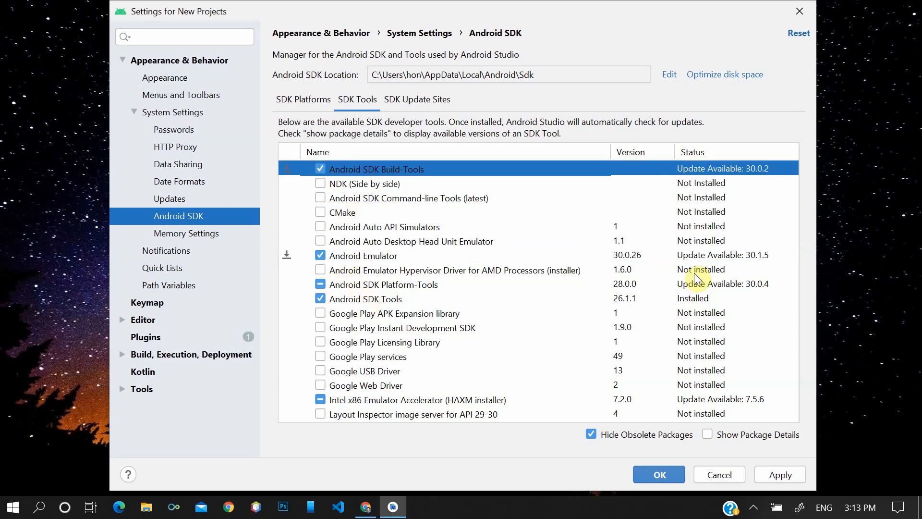
left_click(321, 285)
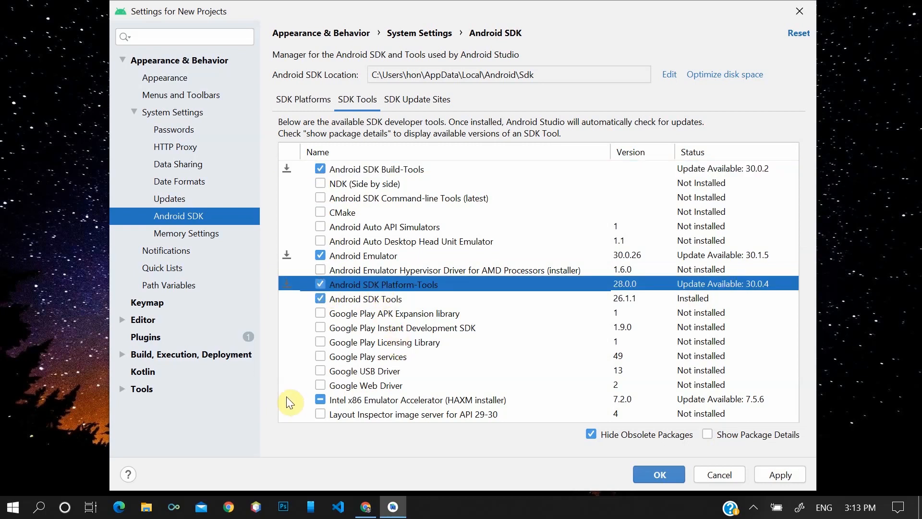
left_click(319, 401)
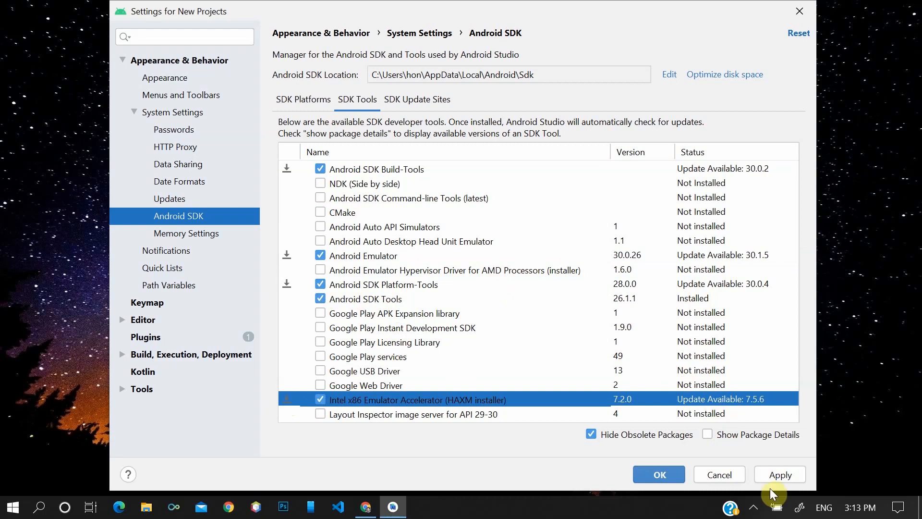
Confirm installing the marked SDK tools and complete the HAXM setup with the recommended RAM allocation of 2,048 MiB.
left_click(771, 476)
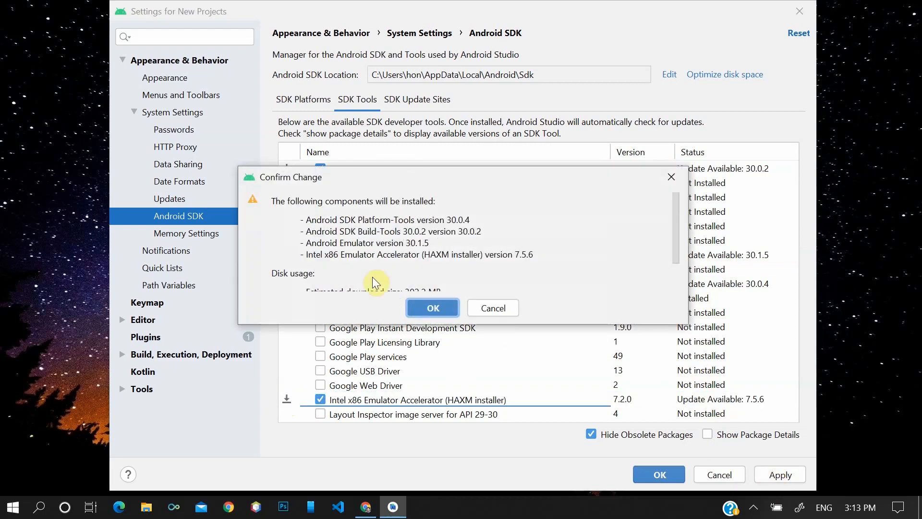
scroll(375, 248, "down", 2)
left_click(432, 308)
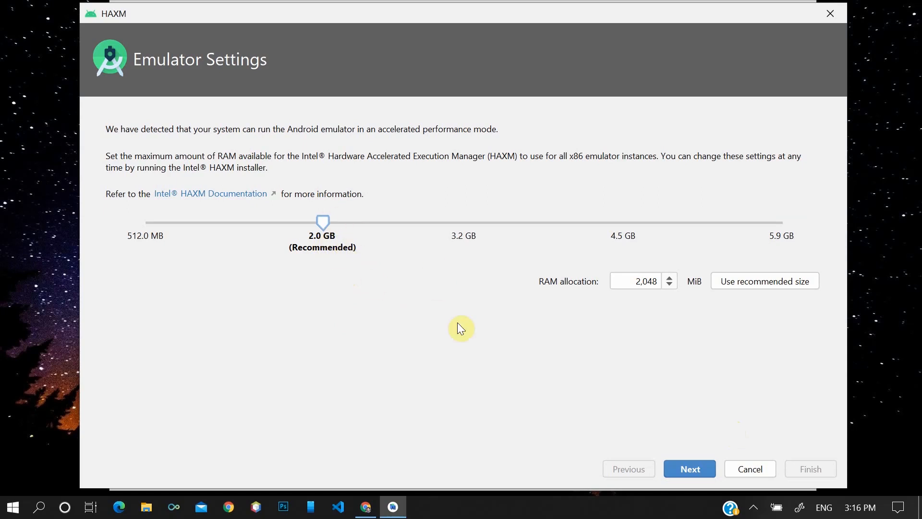
left_click(699, 466)
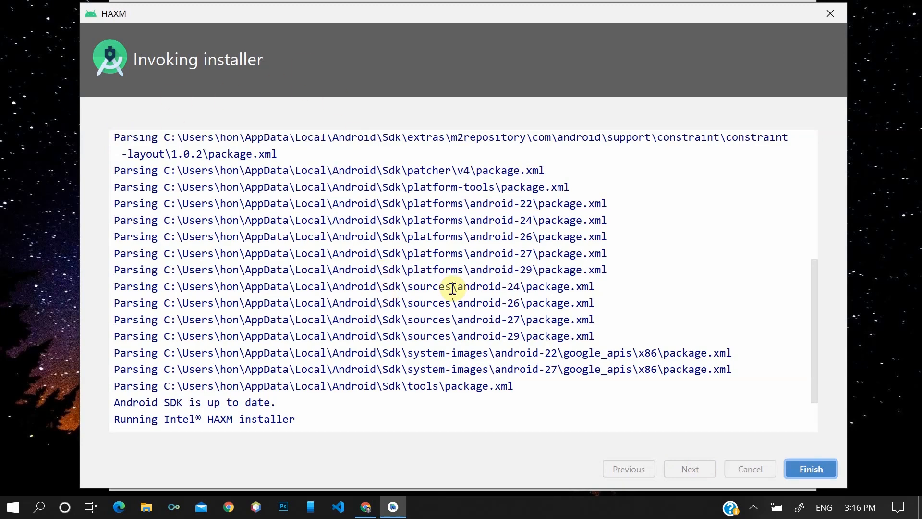
left_click(800, 466)
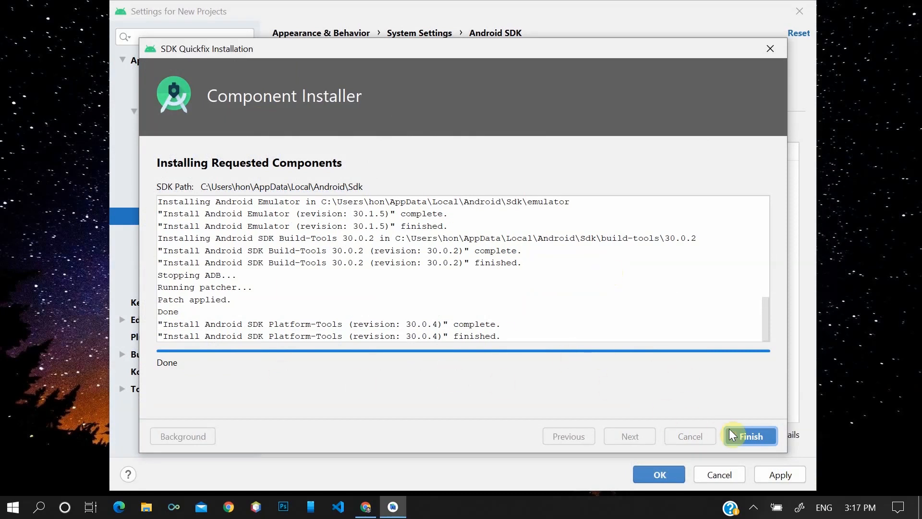
Finish the component installation, then apply and close the Android SDK settings.
left_click(750, 436)
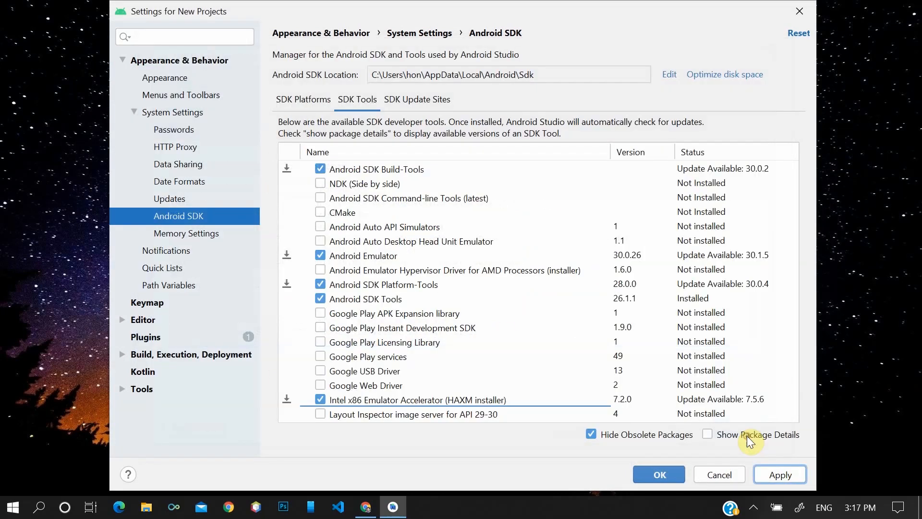
left_click(779, 475)
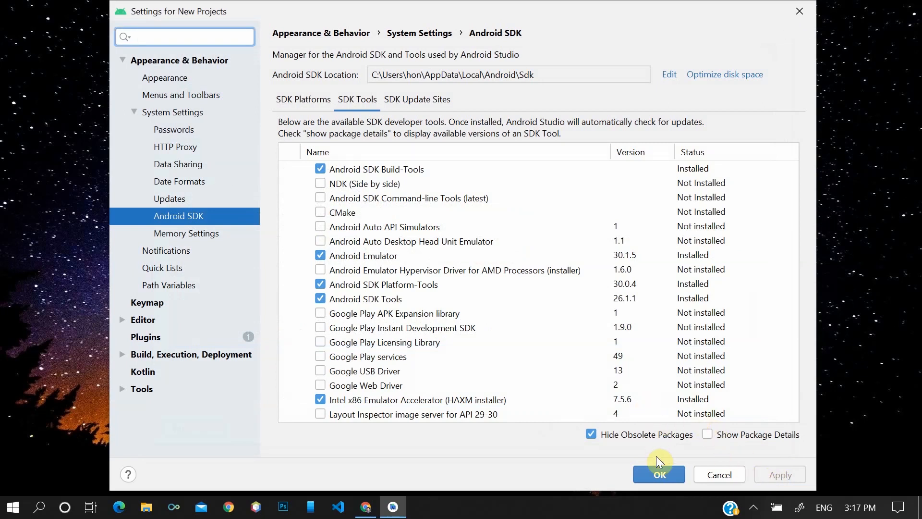
left_click(655, 475)
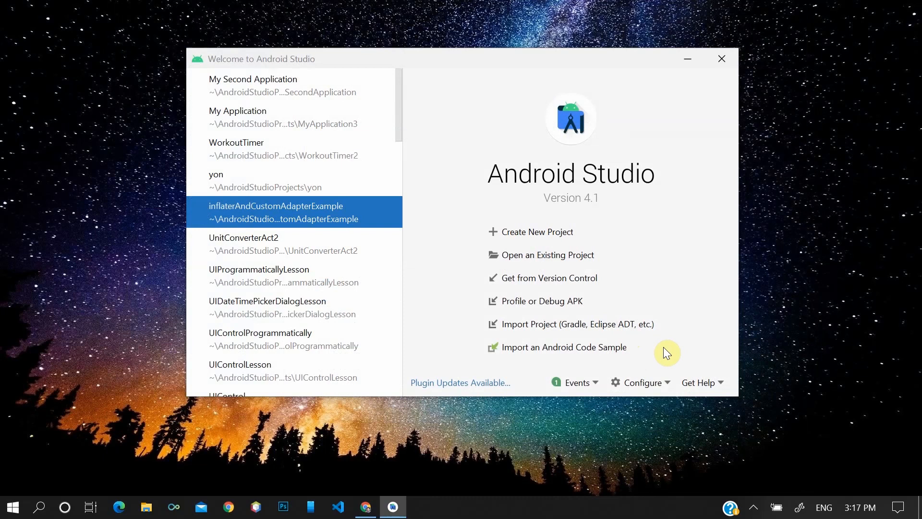
Open the update notification on the welcome window and expand its list of components.
left_click(578, 388)
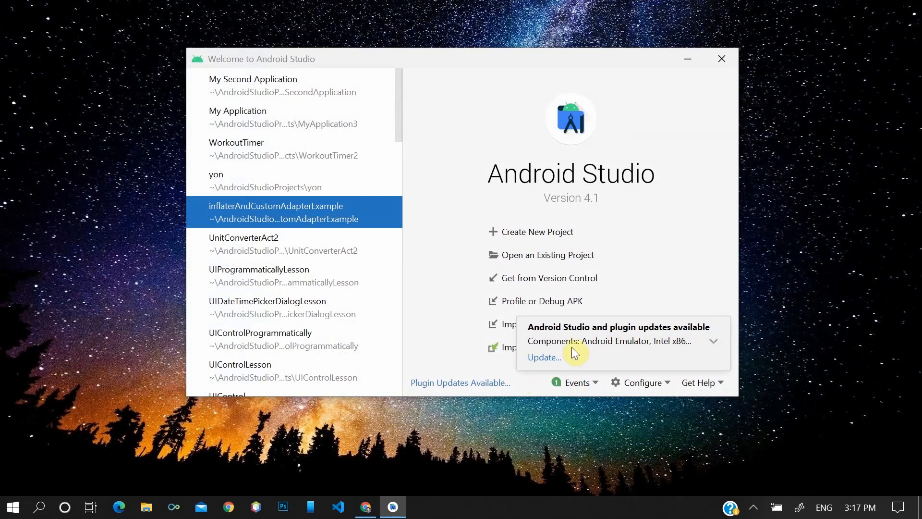
left_click(713, 341)
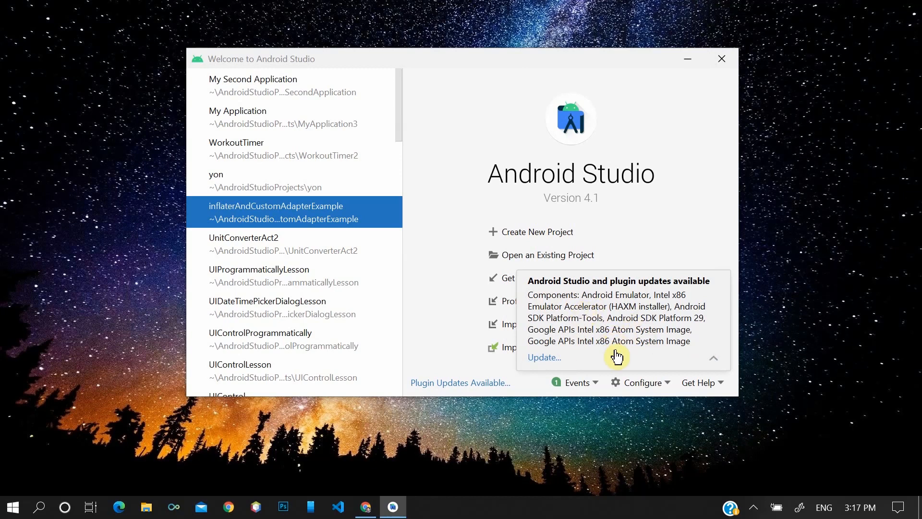
Restart Android Studio and cancel the loading of the MySecondApplication project.
left_click(713, 58)
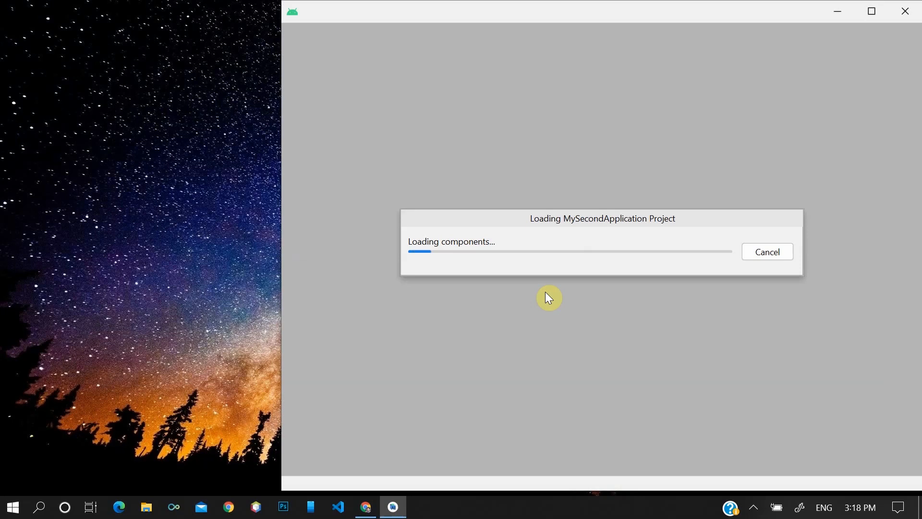
left_click(762, 247)
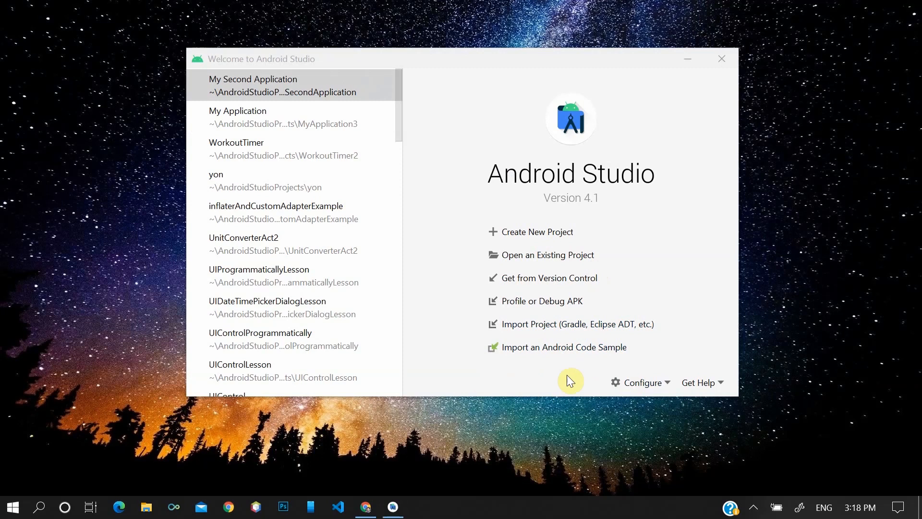
Reopen the SDK Manager, check the installation status of the SDK tools and platforms, and close it.
left_click(650, 386)
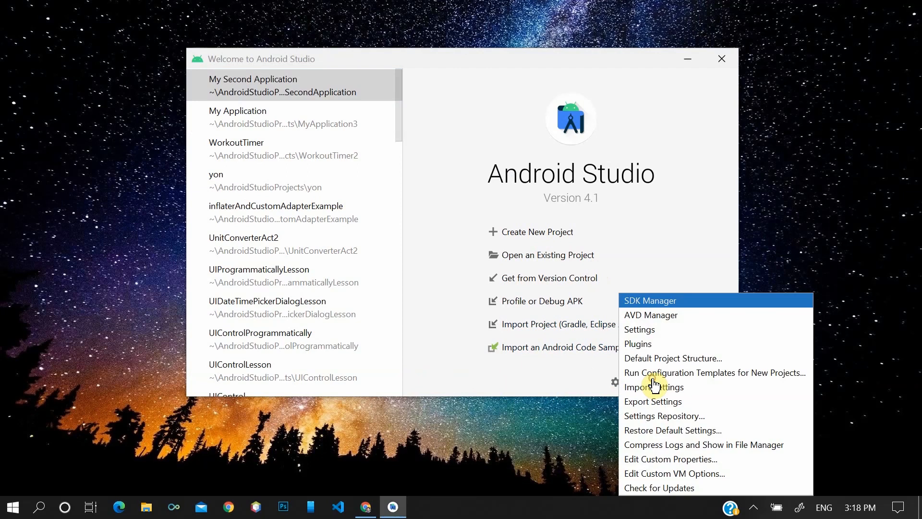
left_click(690, 301)
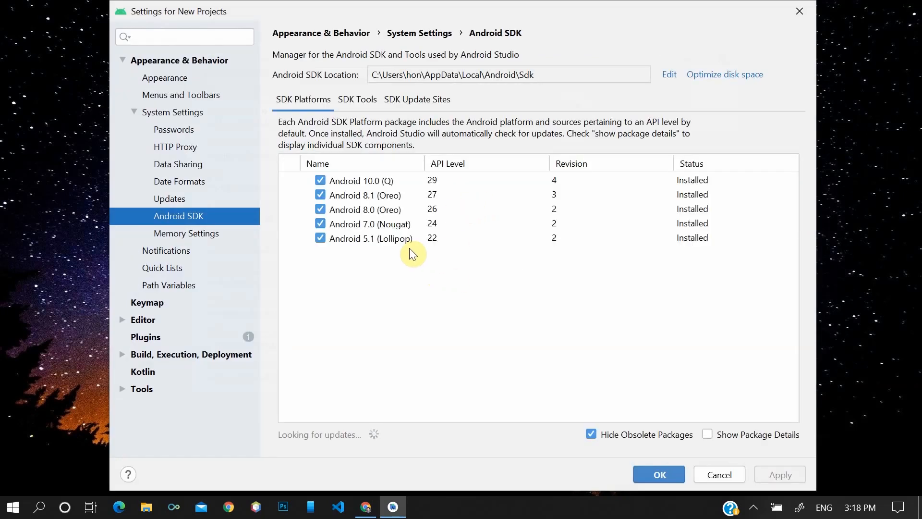
left_click(356, 106)
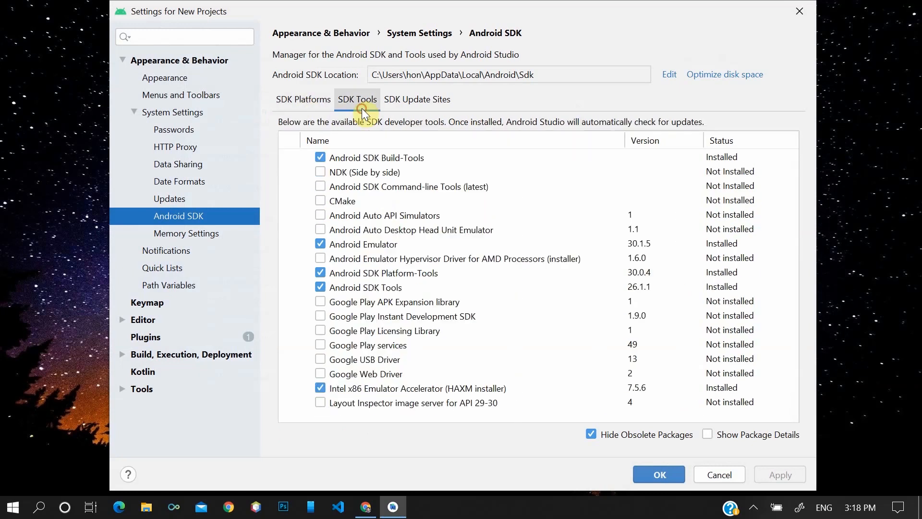
left_click(305, 99)
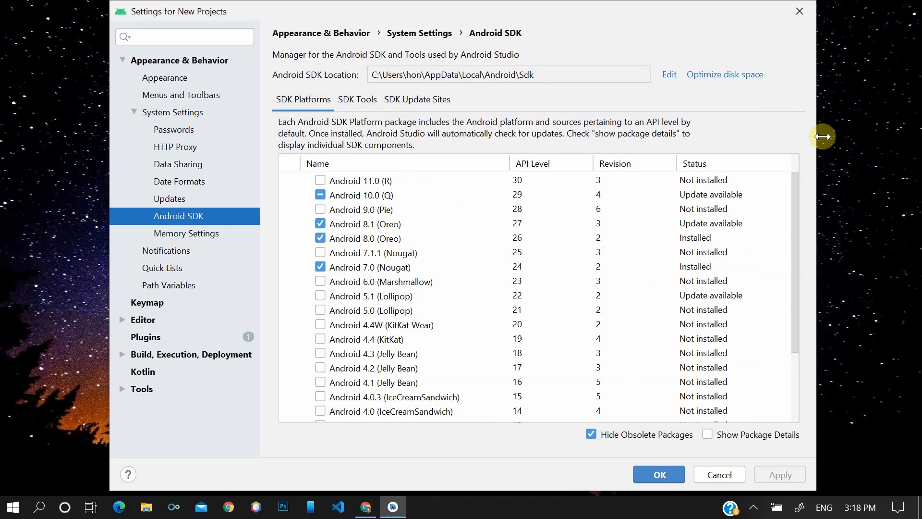
left_click(661, 474)
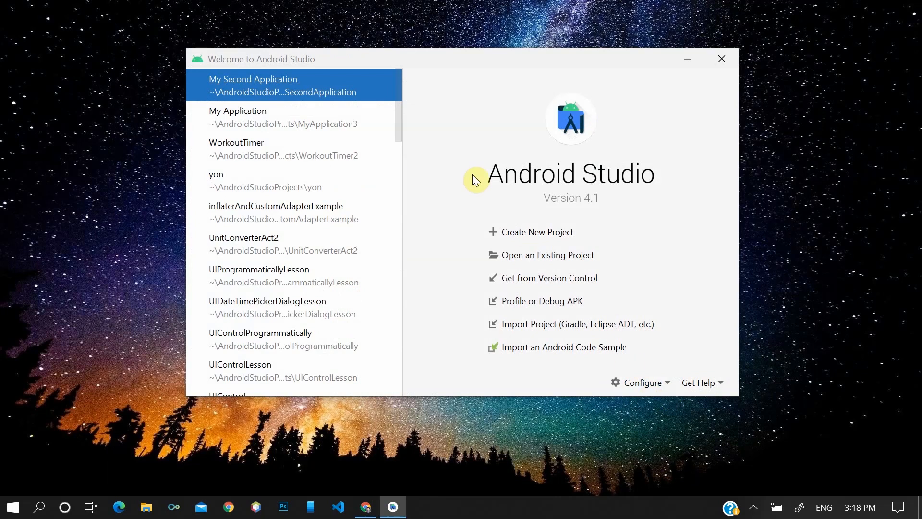
Open the AVD Manager and shift its window slightly upward.
key("Down")
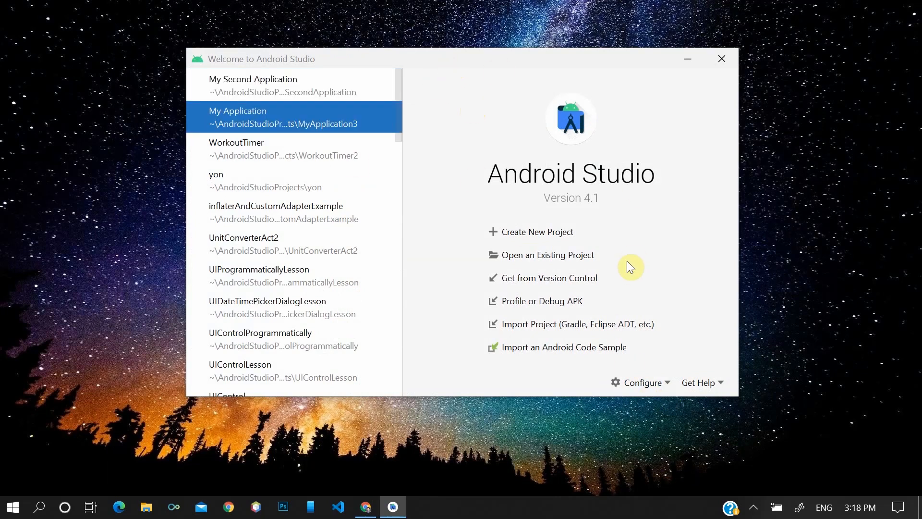
left_click(638, 381)
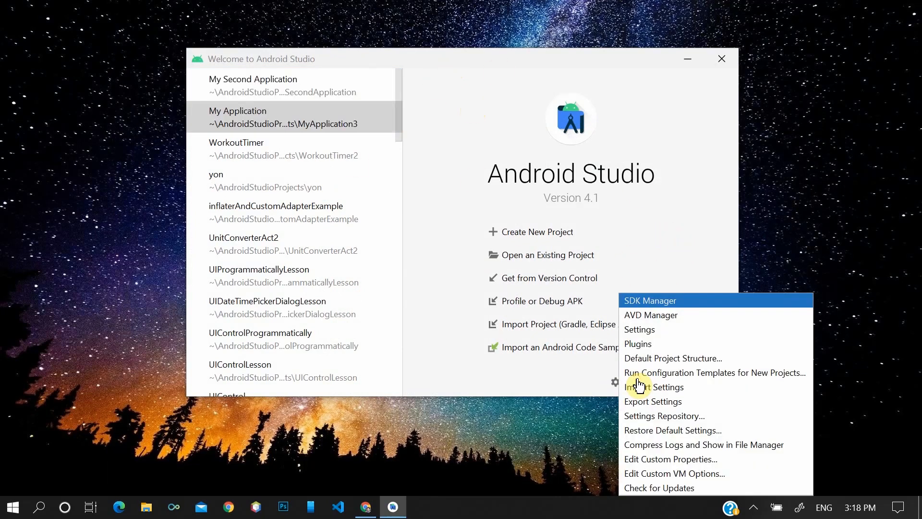
left_click(653, 317)
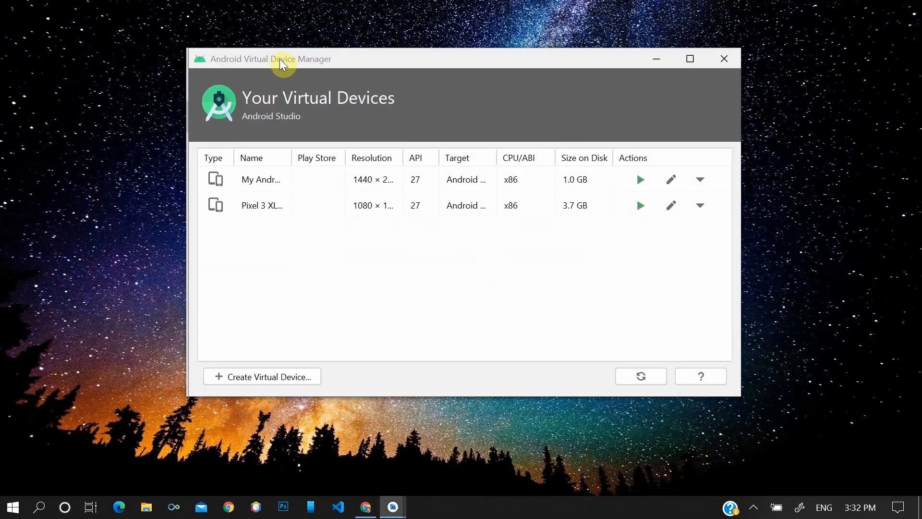
left_click_drag(284, 59, 283, 54)
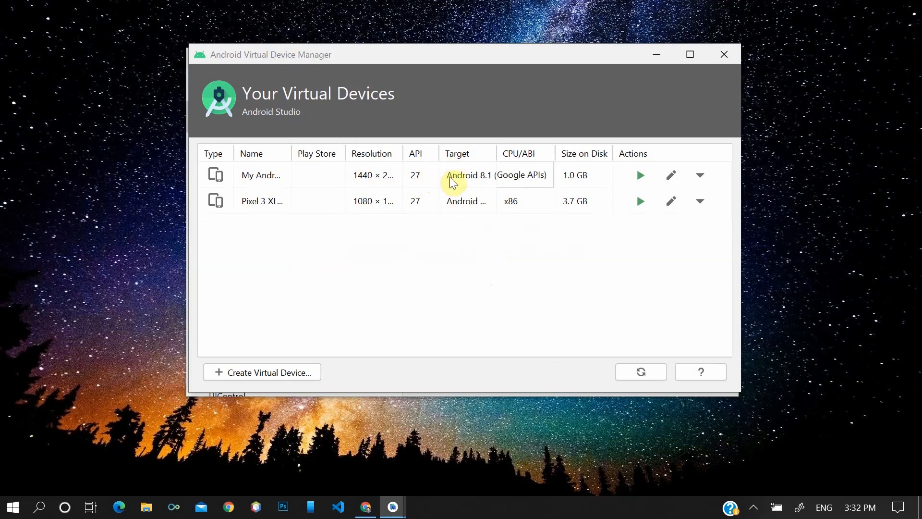
Launch the existing Pixel 3 XL virtual device, close its emulator during startup, and dismiss the resulting message.
left_click(641, 206)
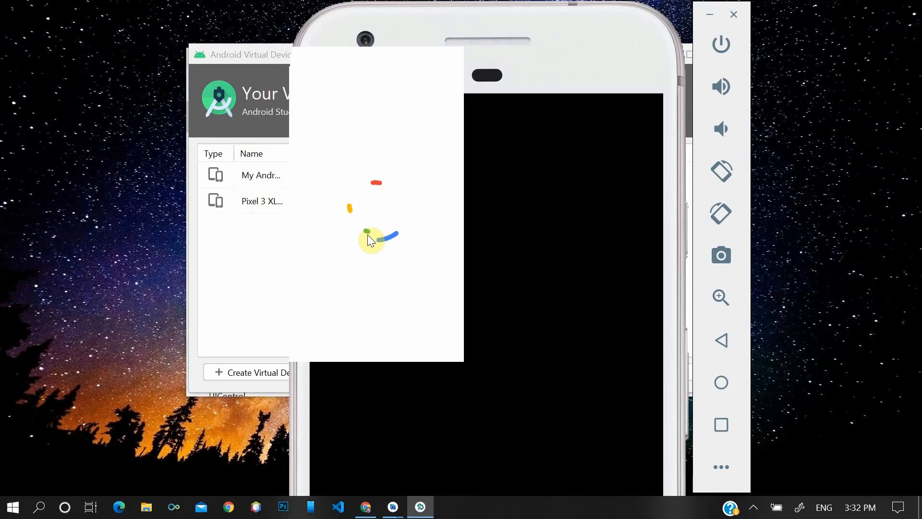
left_click(734, 14)
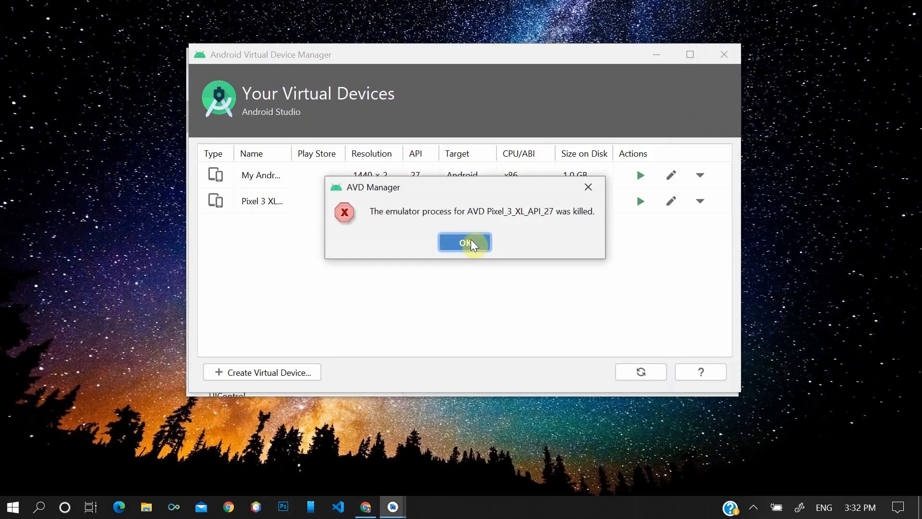
left_click(471, 241)
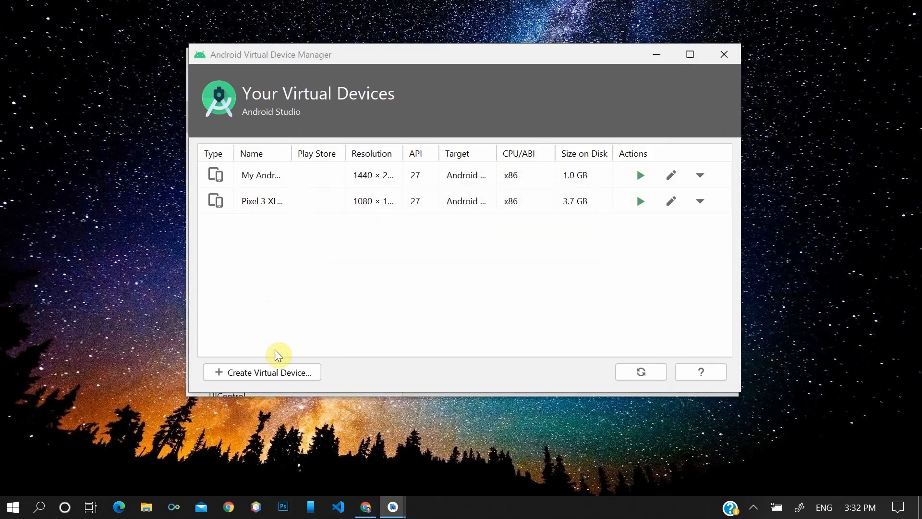
Start creating a virtual device and choose the Pixel 3 phone as its hardware definition.
left_click(247, 374)
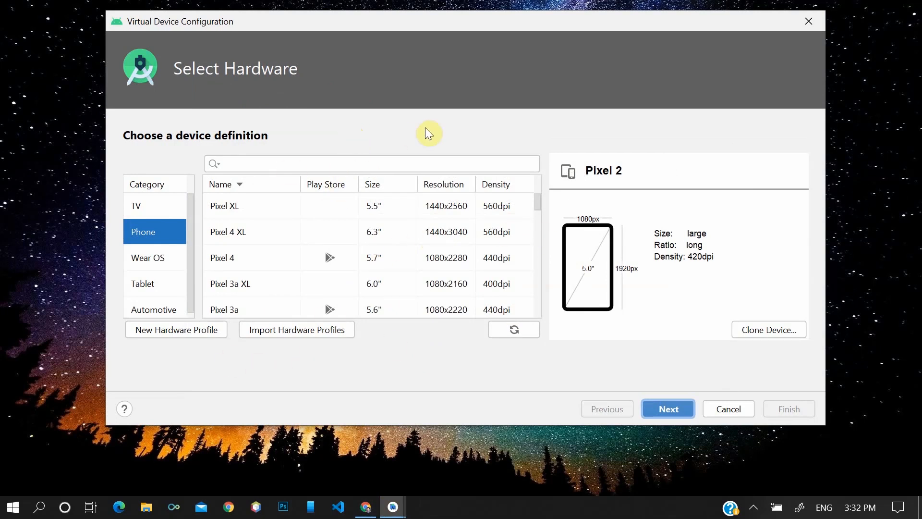
scroll(333, 262, "down", 5)
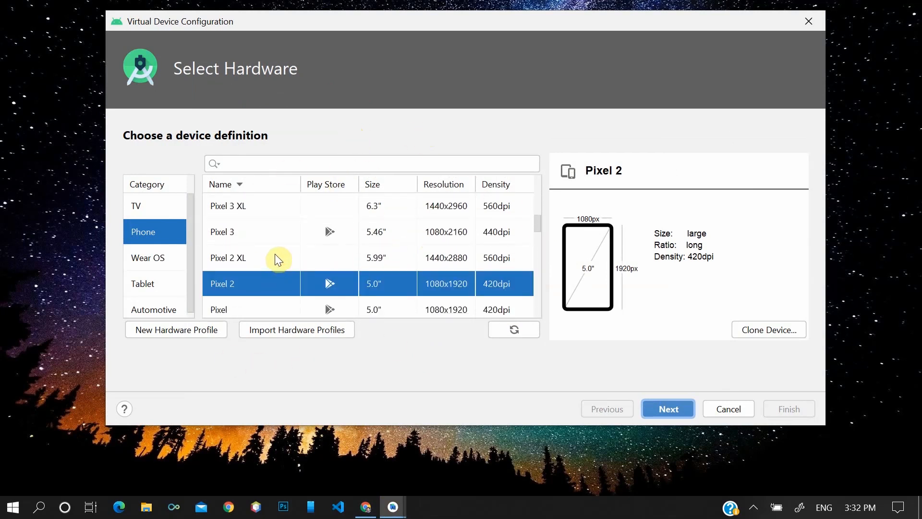
scroll(309, 223, "down", 3)
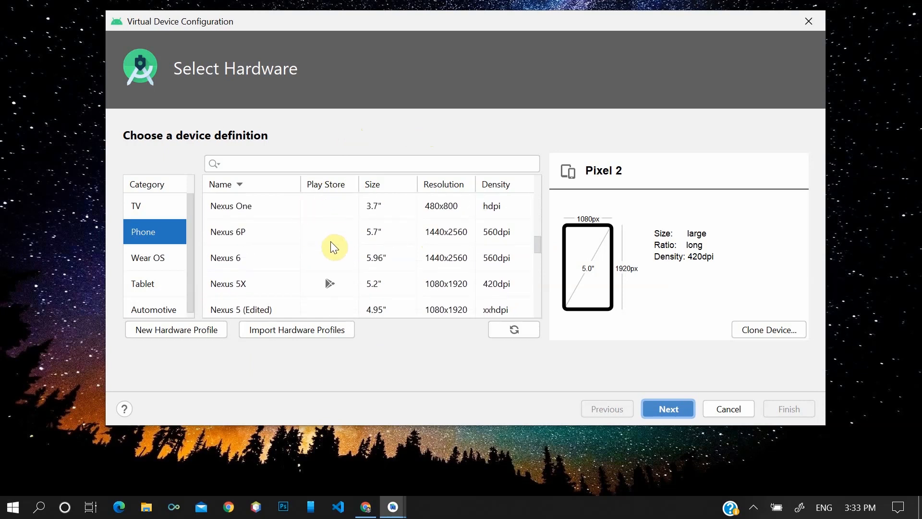
scroll(333, 241, "up", 5)
scroll(336, 244, "down", 5)
scroll(344, 236, "up", 3)
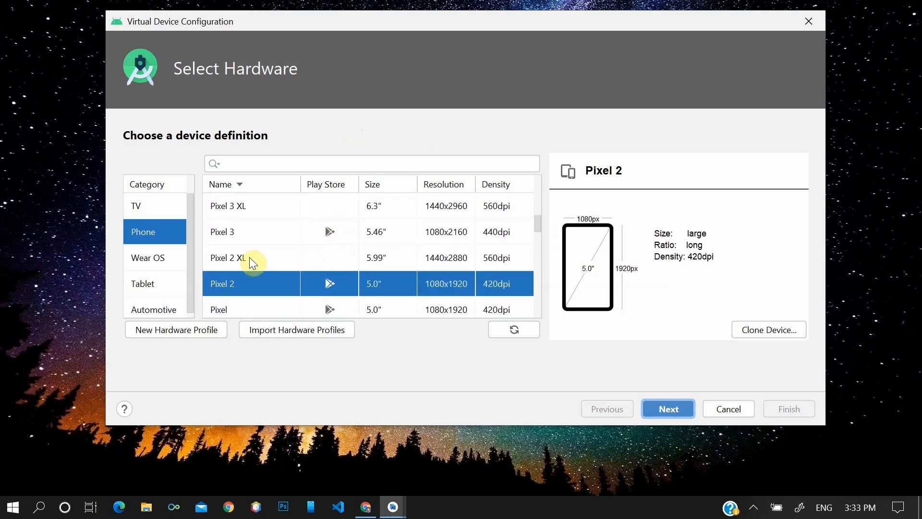
left_click(245, 232)
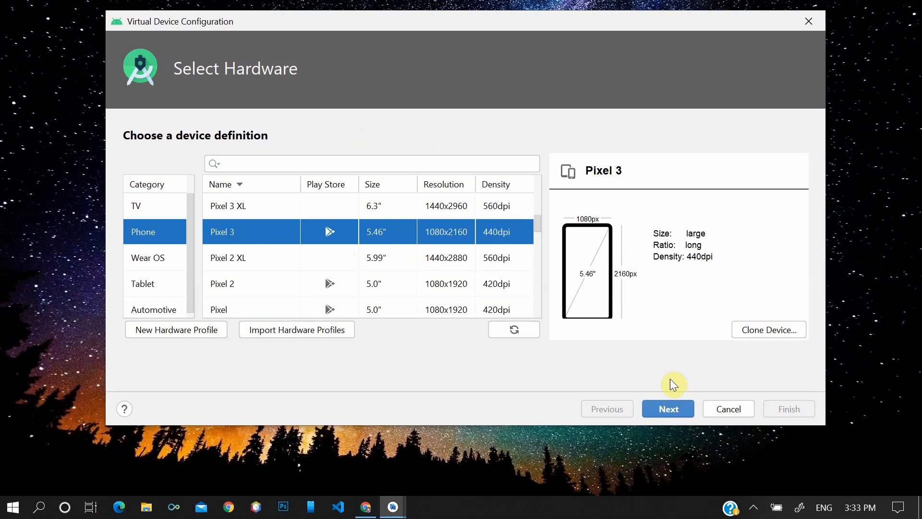
left_click(673, 408)
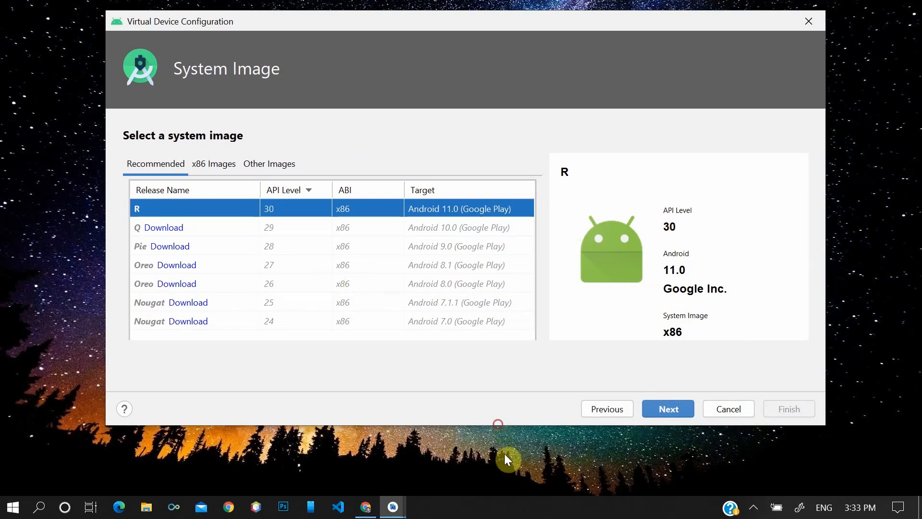
Review the recommended and x86 system images and continue with Oreo, API level 27, x86, Android 8.1 (Google APIs).
left_click_drag(492, 424, 494, 493)
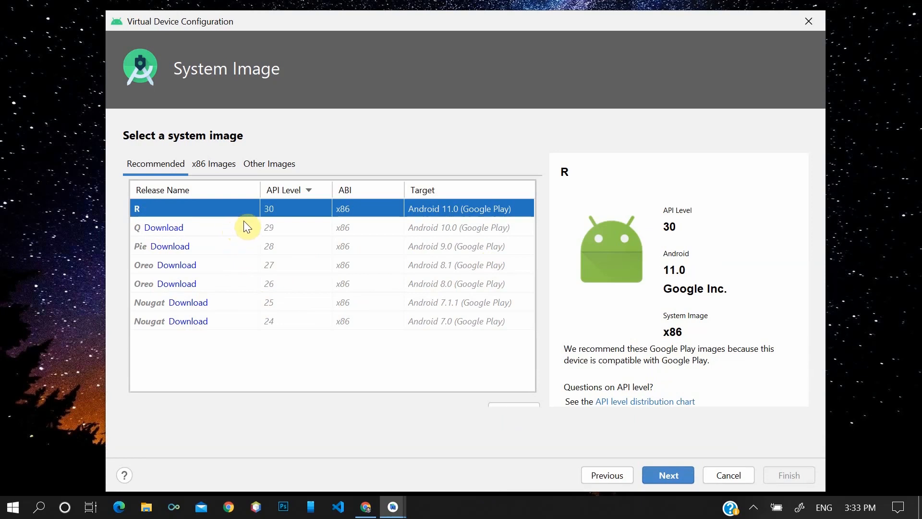
left_click(211, 172)
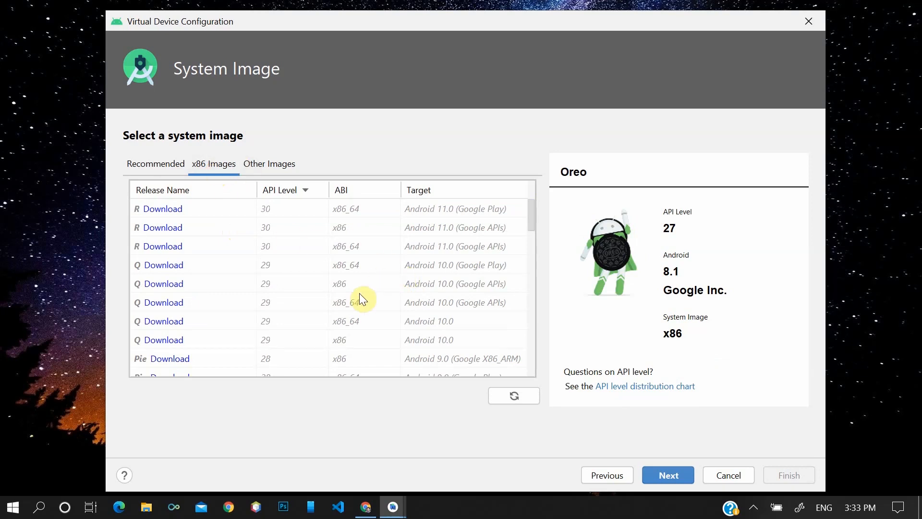
scroll(360, 294, "down", 1)
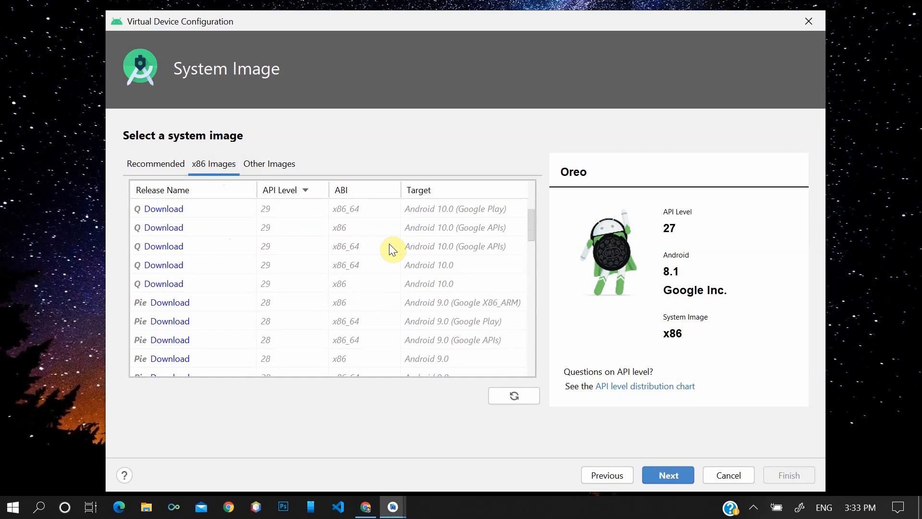
scroll(390, 244, "down", 1)
scroll(404, 257, "down", 1)
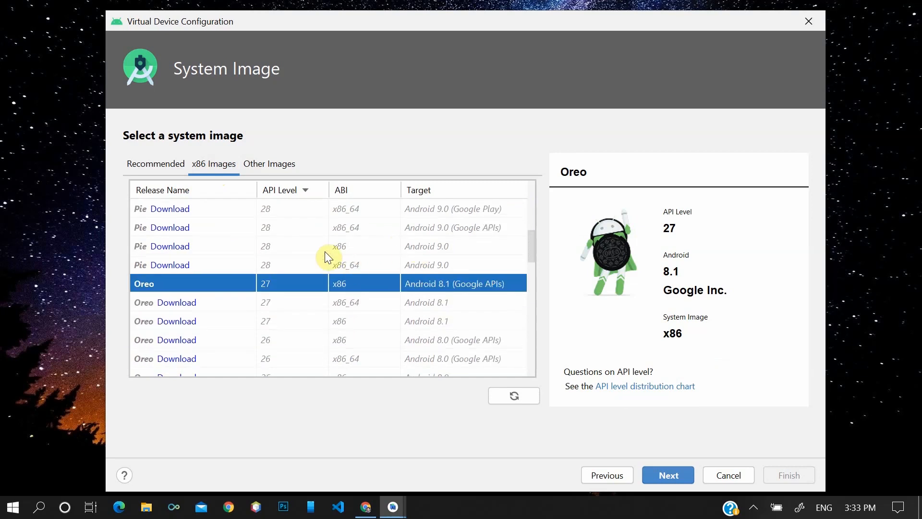
scroll(298, 283, "down", 1)
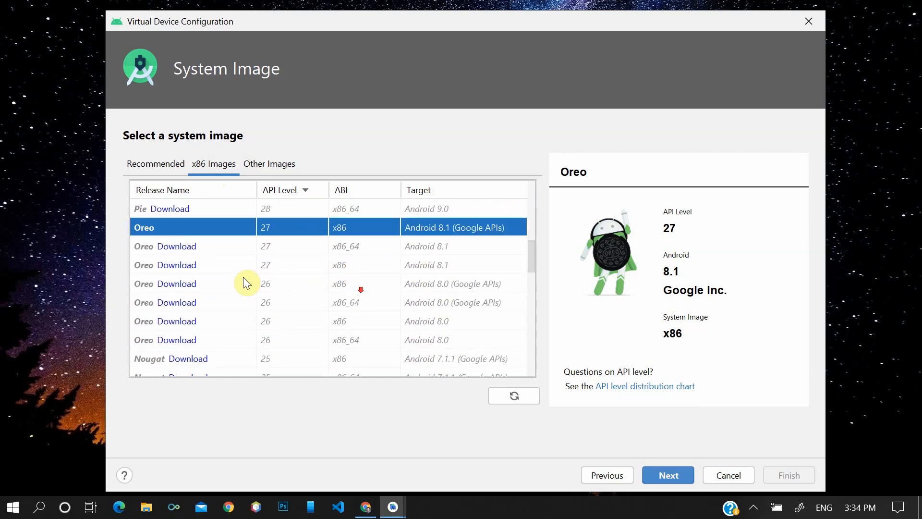
scroll(422, 278, "up", 1)
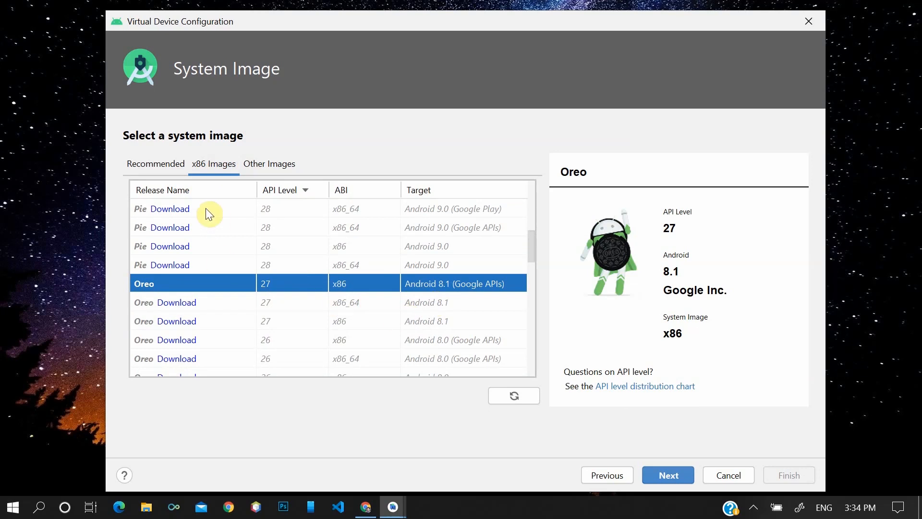
left_click(165, 166)
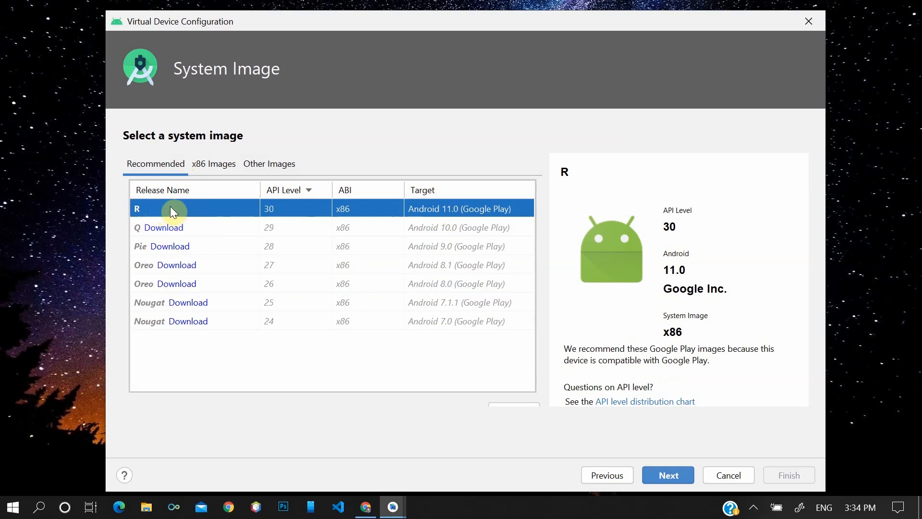
left_click(204, 172)
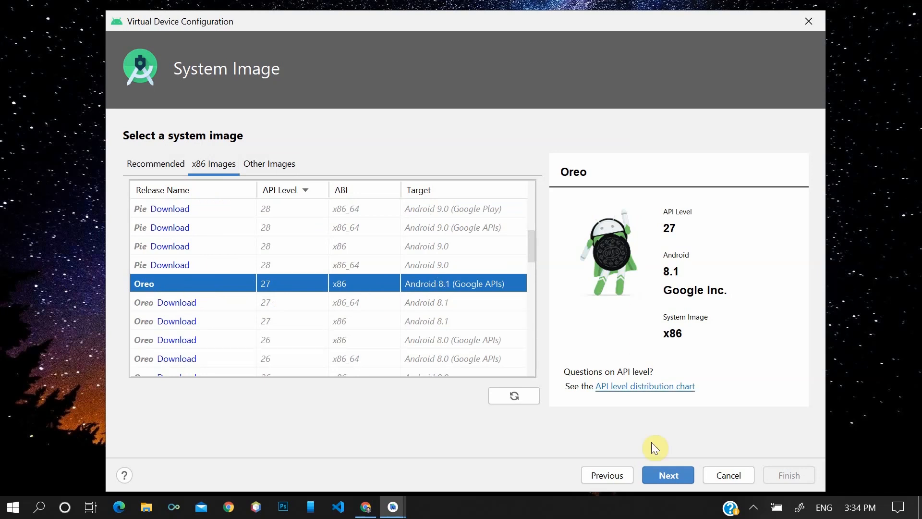
left_click(679, 479)
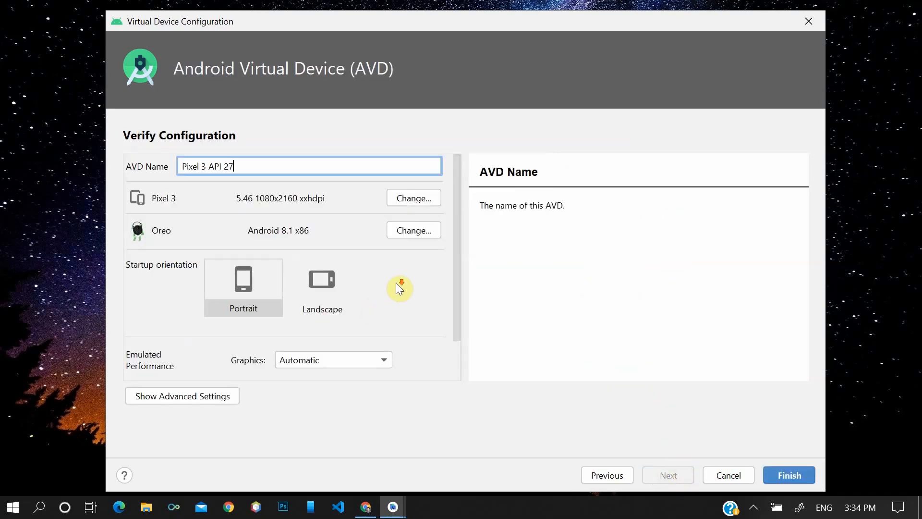
Review the virtual device configuration, name the device "Sample Device", and finish creating it.
scroll(396, 283, "down", 2)
scroll(385, 269, "up", 2)
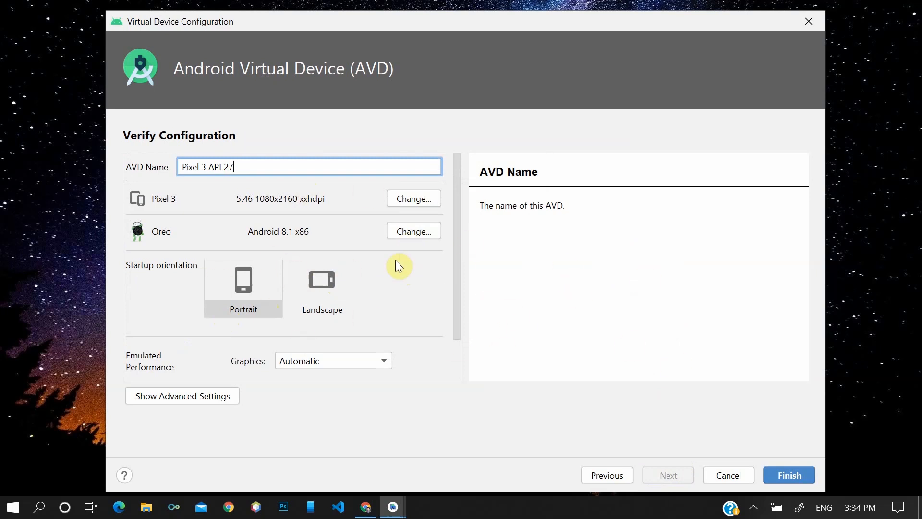
scroll(404, 288, "down", 2)
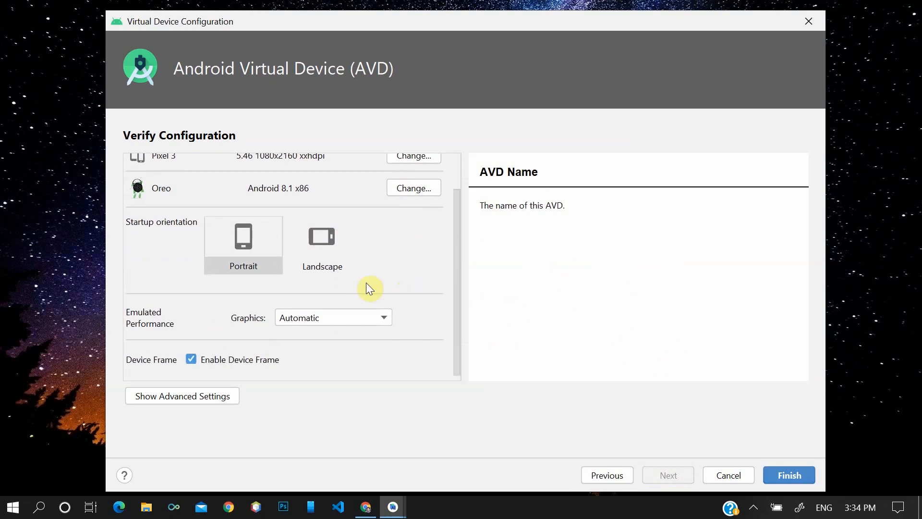
scroll(447, 272, "up", 2)
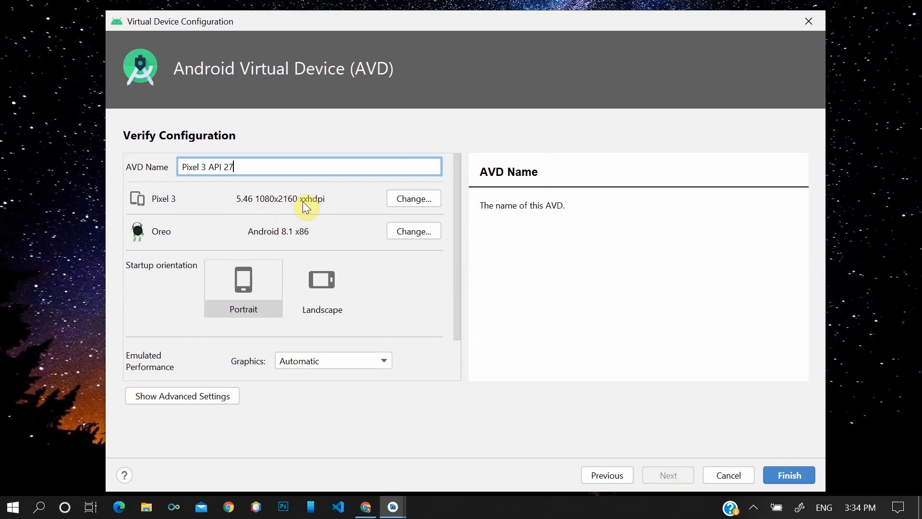
key("ctrl+a")
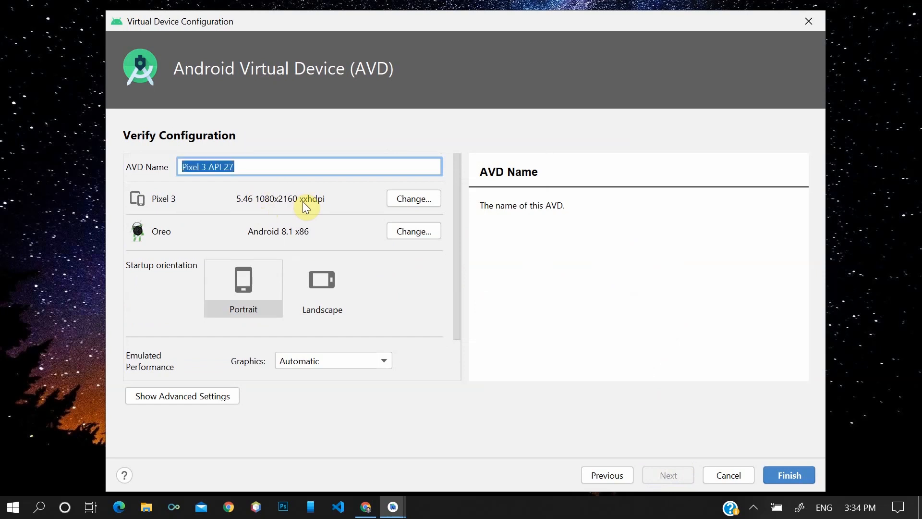
type("Sample")
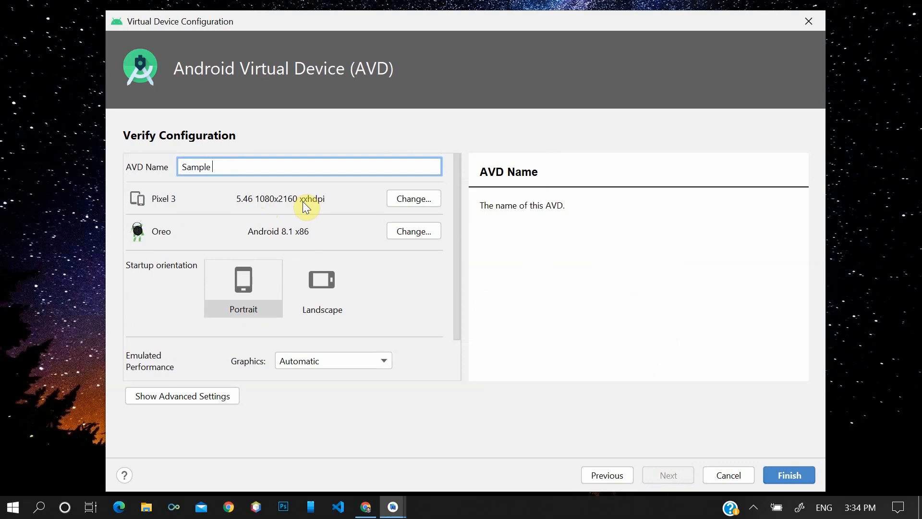
type(" VM")
key("BackSpace")
key("BackSpace")
type("Device")
left_click(779, 478)
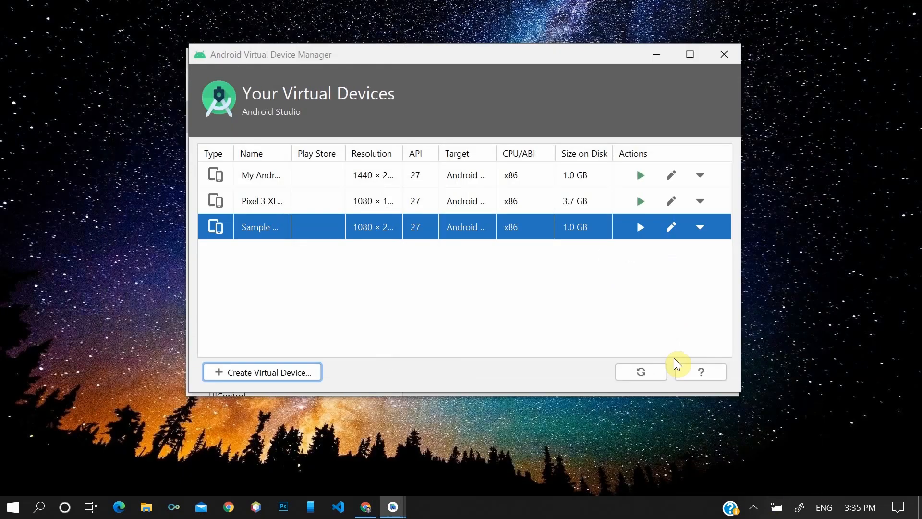
Launch the Sample virtual device and open the Contacts app in its emulator.
left_click(376, 238)
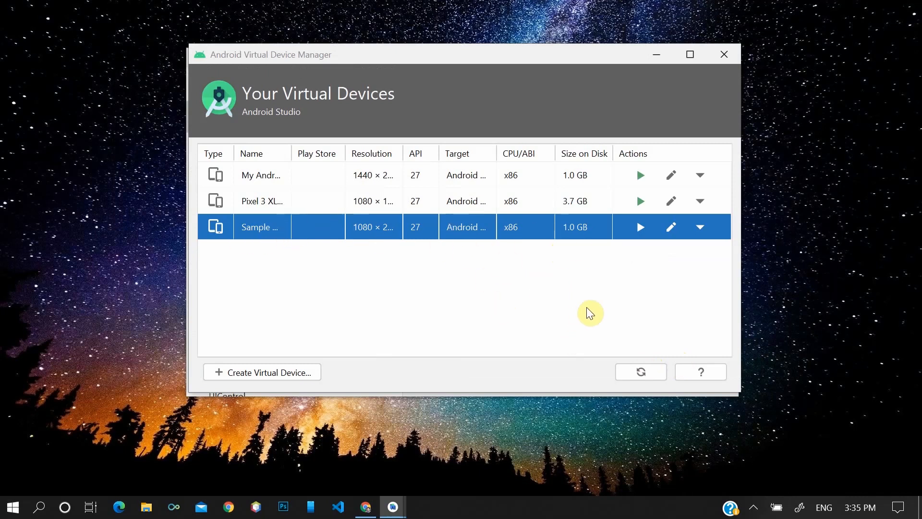
left_click(640, 228)
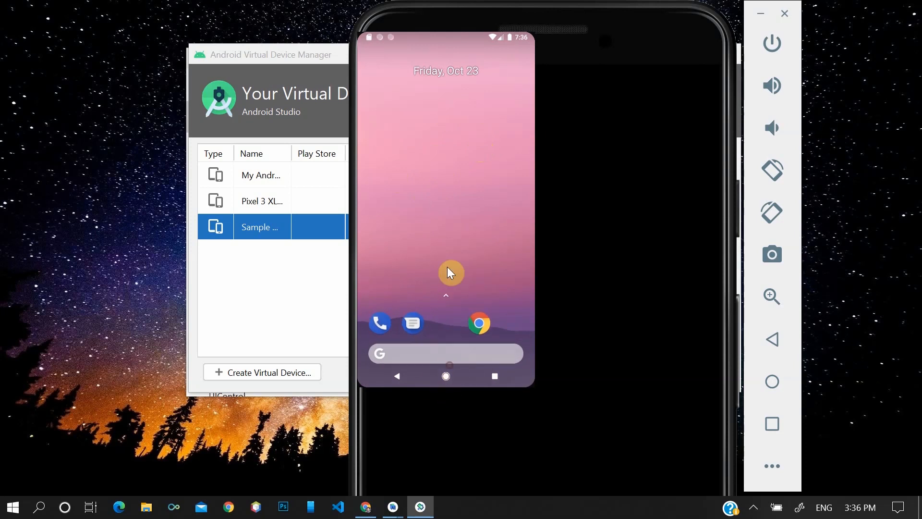
left_click_drag(450, 272, 461, 245)
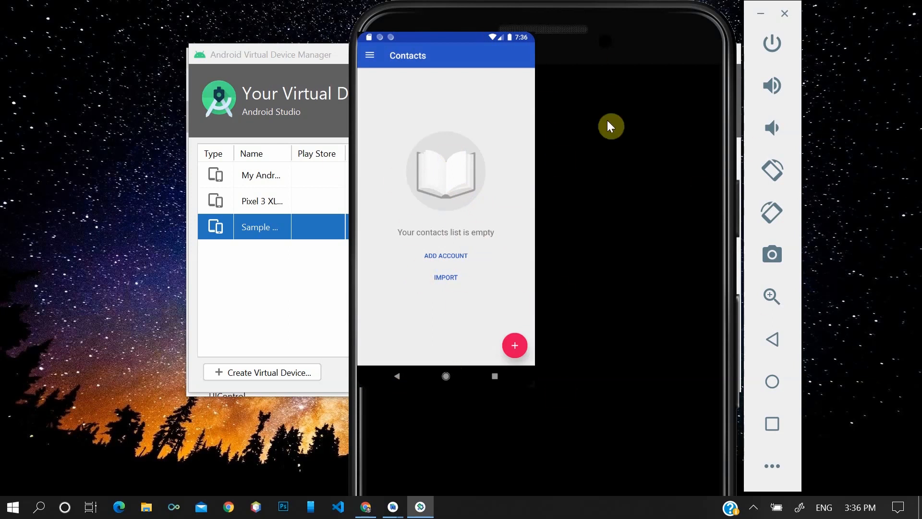
Reposition the emulator window on the desktop and close the emulator.
left_click_drag(660, 35, 677, 15)
left_click_drag(625, 84, 581, 21)
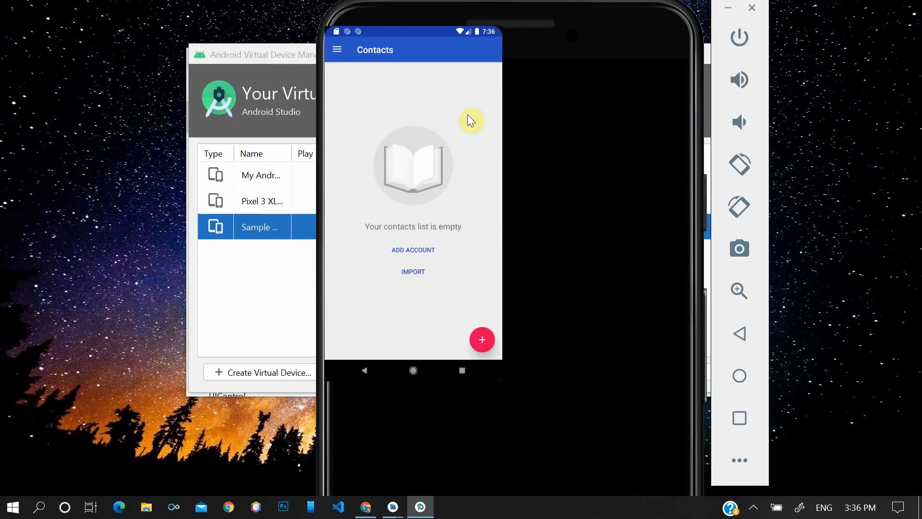
left_click(753, 10)
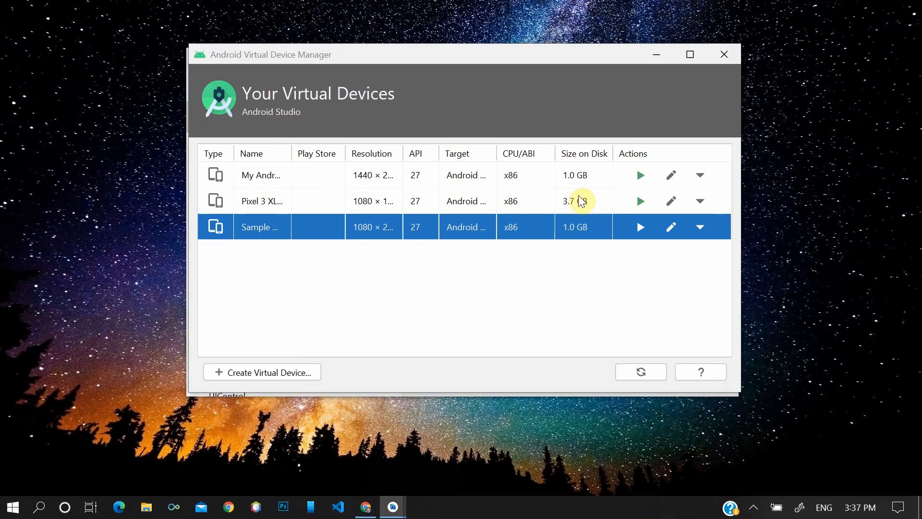
Open the Windows display settings, set the size of text, apps and other items to 125%, and minimize the settings window.
right_click(819, 192)
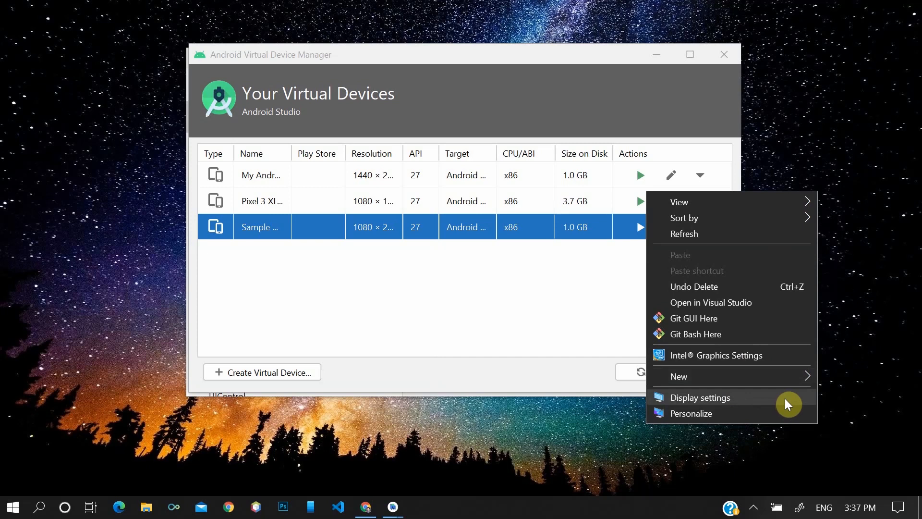
left_click(785, 398)
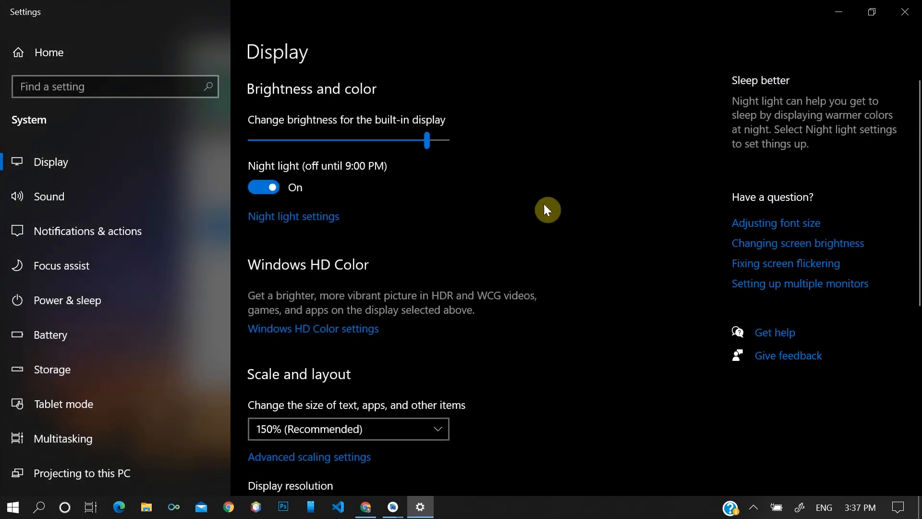
scroll(512, 204, "down", 3)
scroll(542, 211, "up", 1)
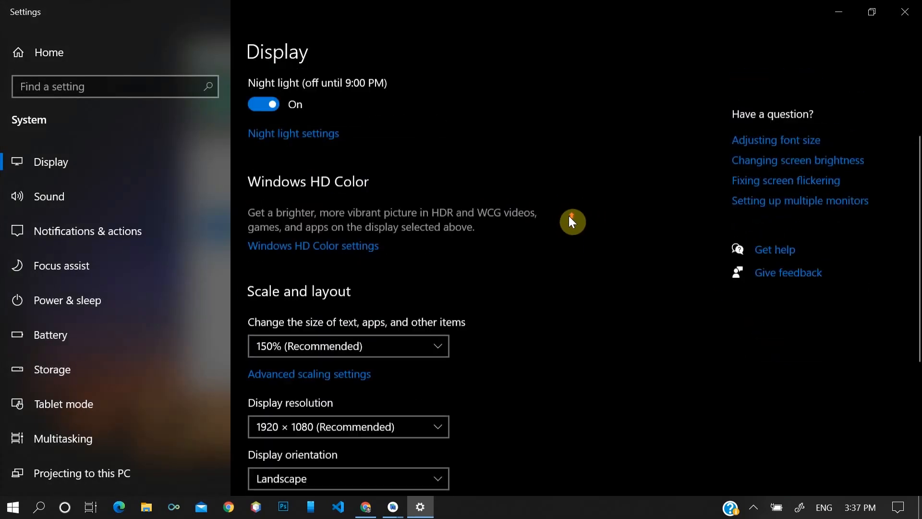
scroll(581, 221, "up", 2)
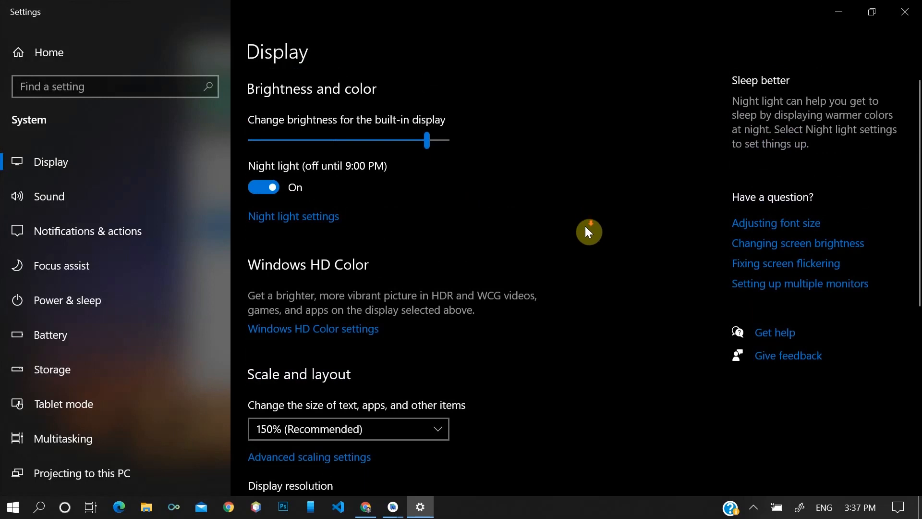
scroll(583, 231, "down", 4)
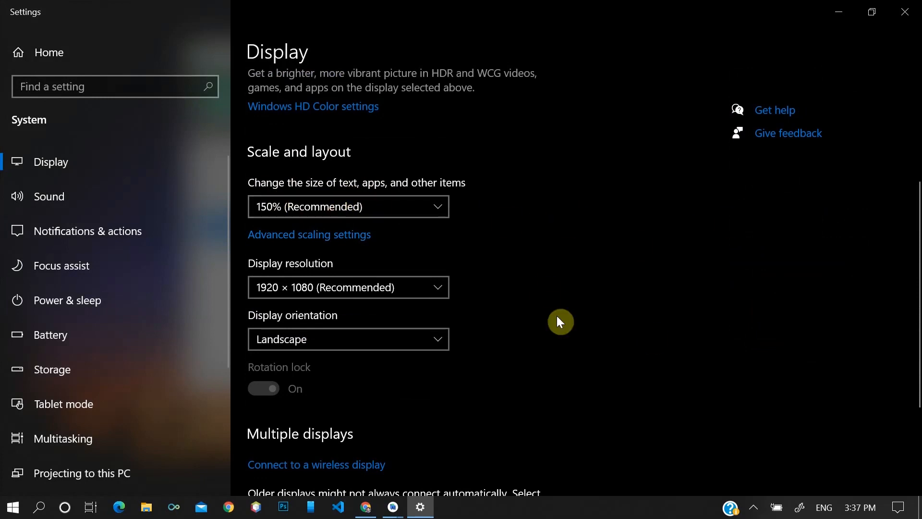
left_click(434, 207)
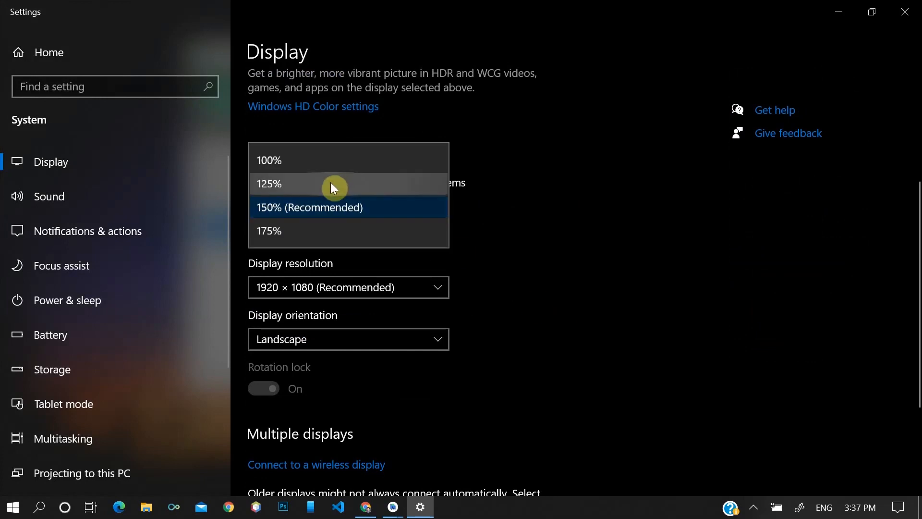
left_click(277, 194)
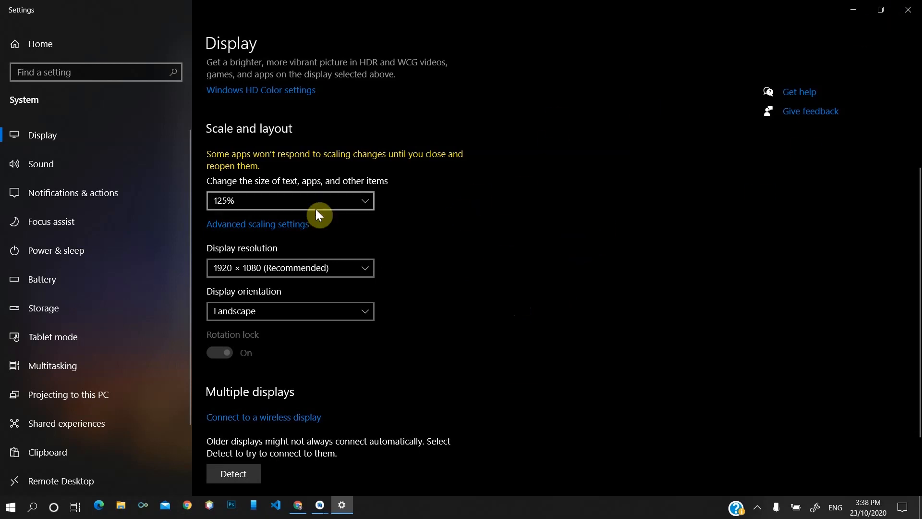
left_click(857, 10)
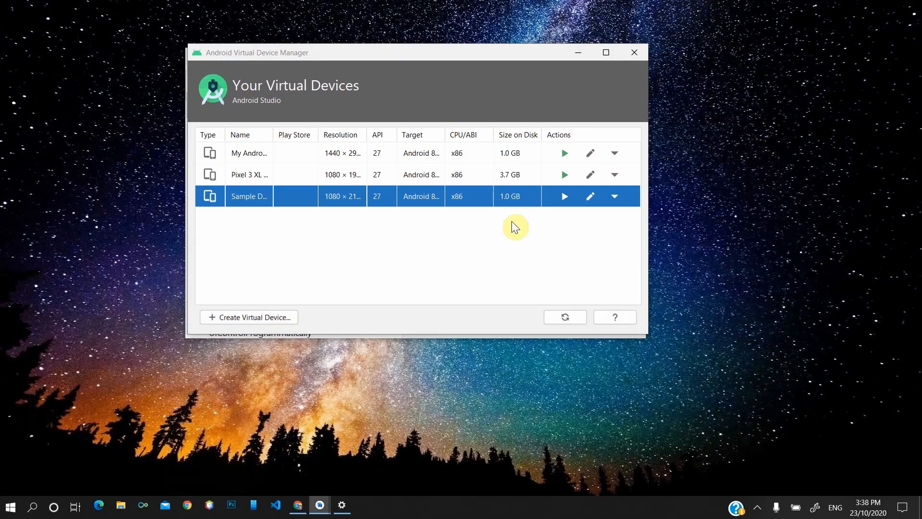
Launch Sample Device, close the Virtual Device Manager, and arrange the emulator beside the Android Studio welcome window.
left_click(565, 197)
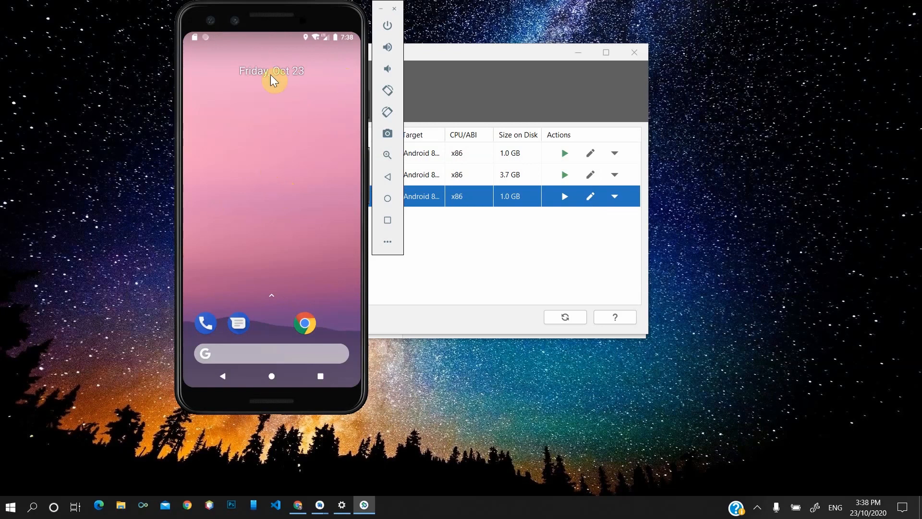
left_click_drag(328, 38, 822, 50)
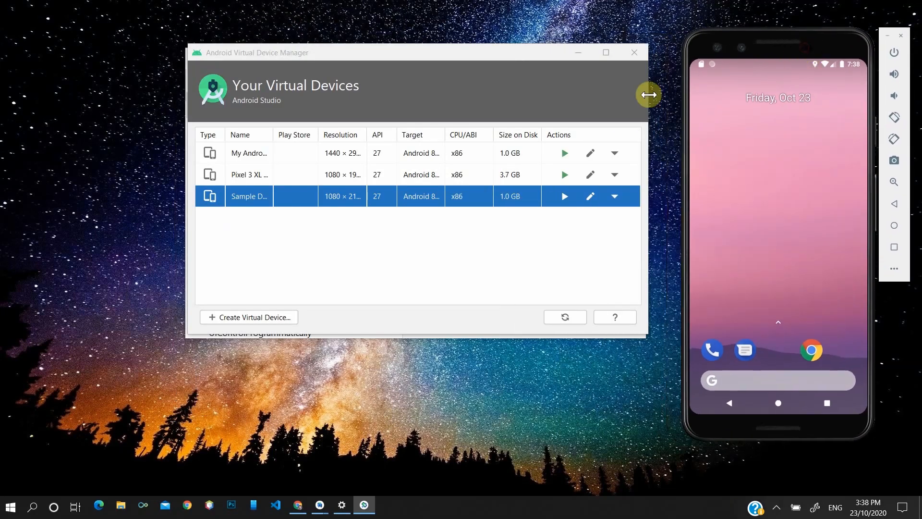
left_click(634, 53)
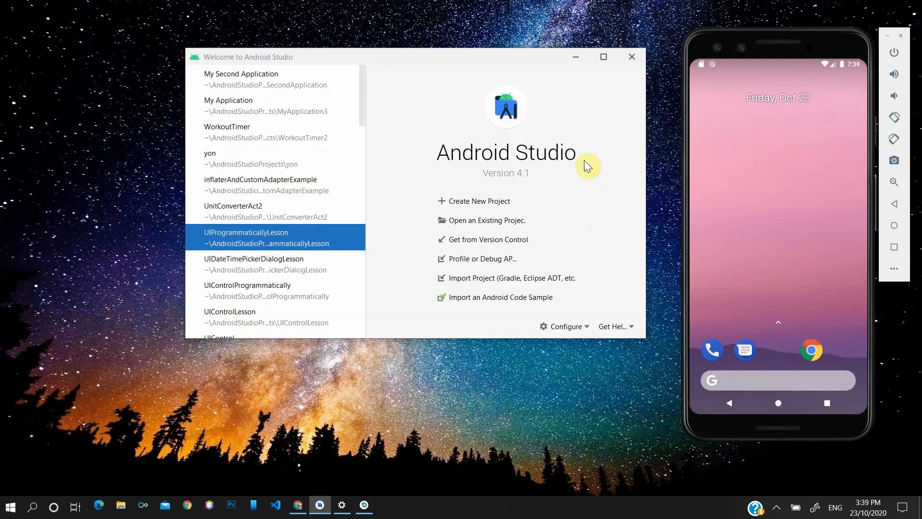
left_click_drag(379, 55, 363, 69)
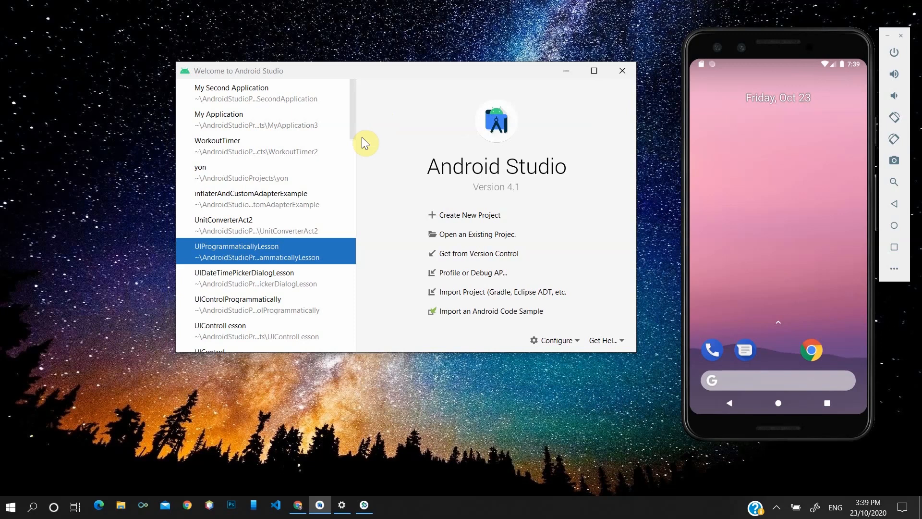
Start a new project with the Empty Activity template and continue to its configuration.
left_click(480, 217)
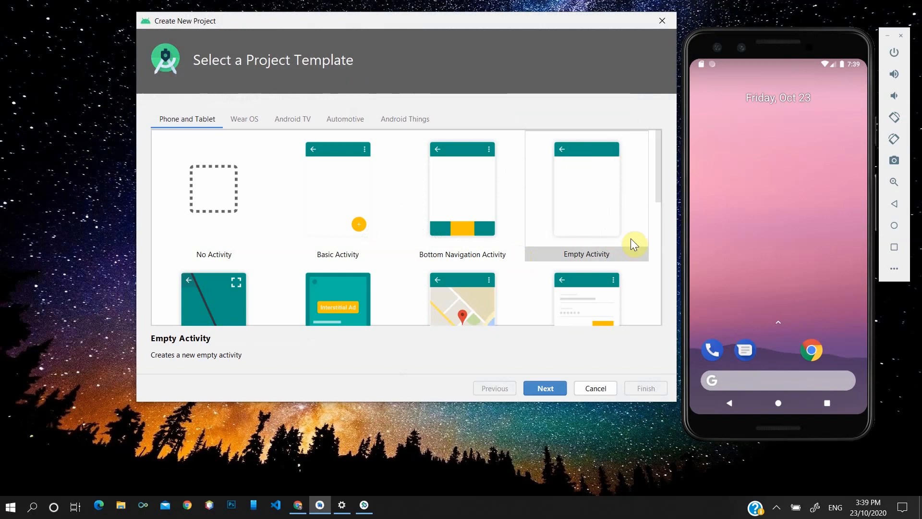
left_click(609, 201)
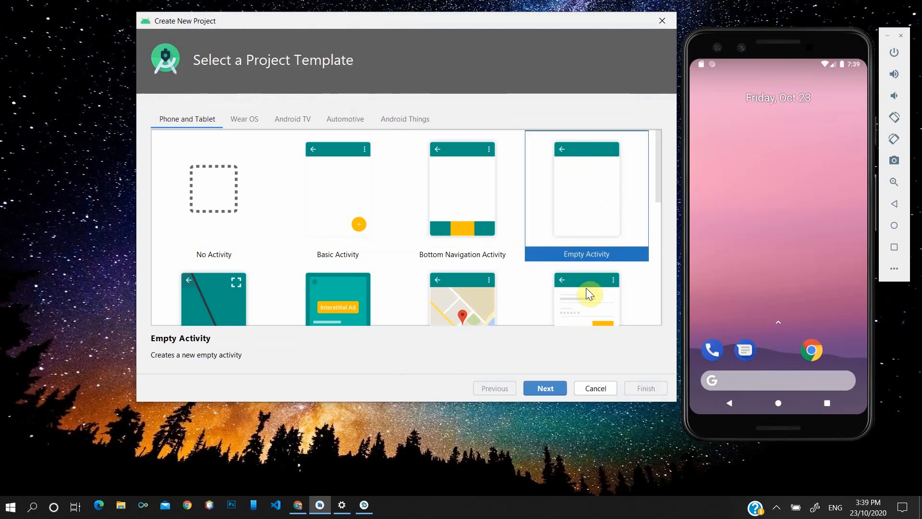
left_click(544, 395)
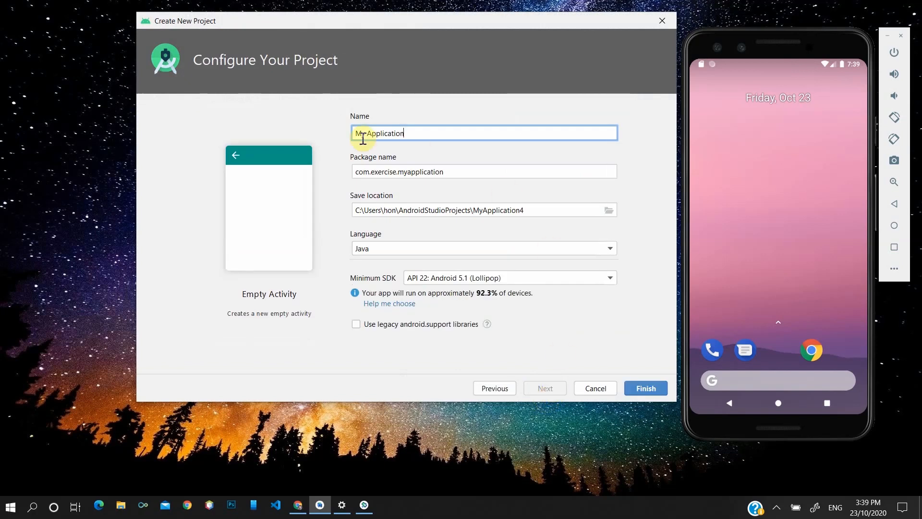
Keep Java as the project language, finish creating the project, and maximize its window.
left_click(396, 249)
left_click(396, 249)
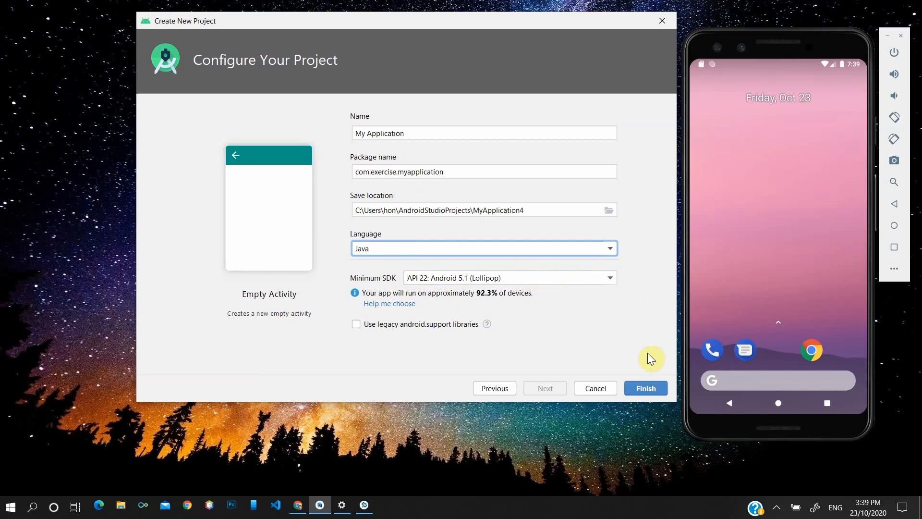
left_click(646, 388)
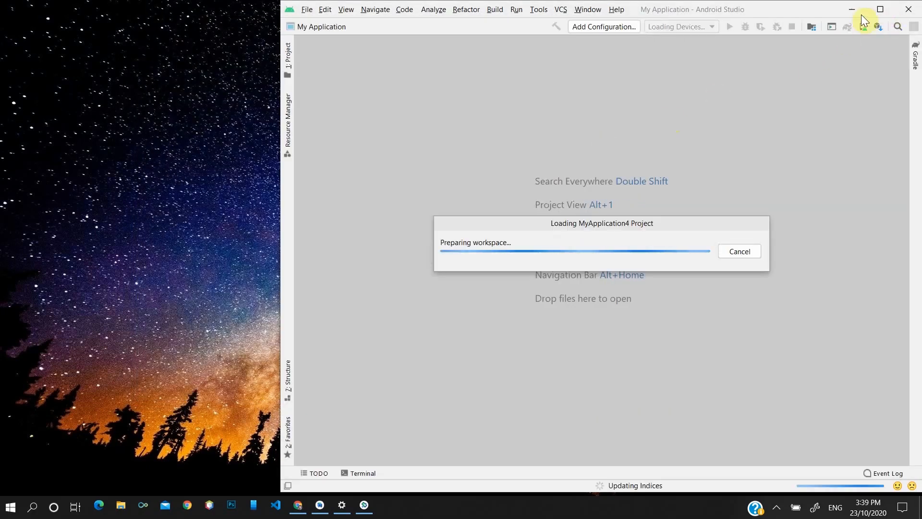
left_click(881, 9)
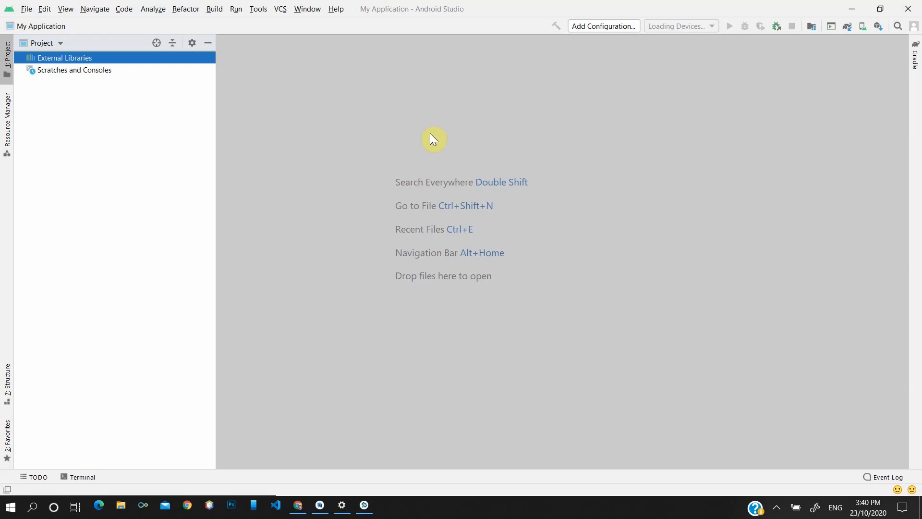
left_click(387, 7)
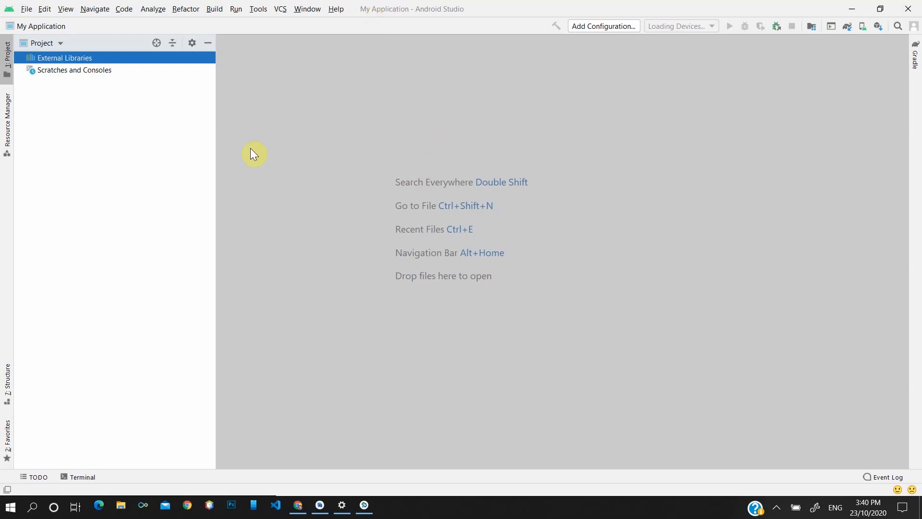
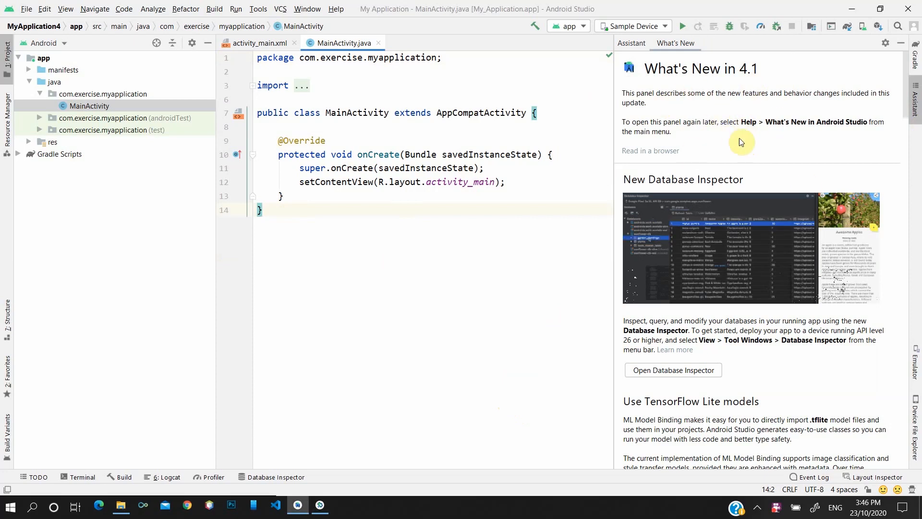
Hide the What's New assistant and check the activity_main.xml and MainActivity.java files, ending on MainActivity.java.
mouse_move(904, 116)
left_mouse_down()
mouse_move(900, 146)
mouse_move(918, 108)
left_mouse_up()
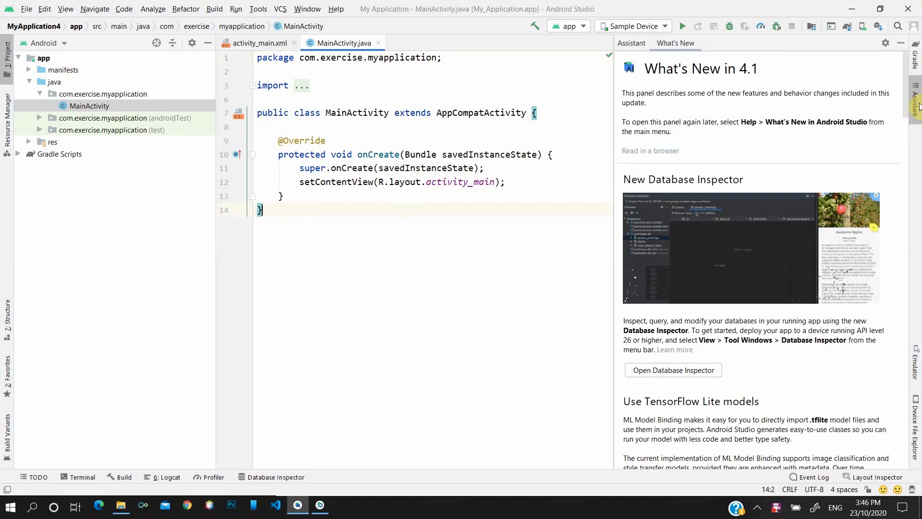
left_click(901, 43)
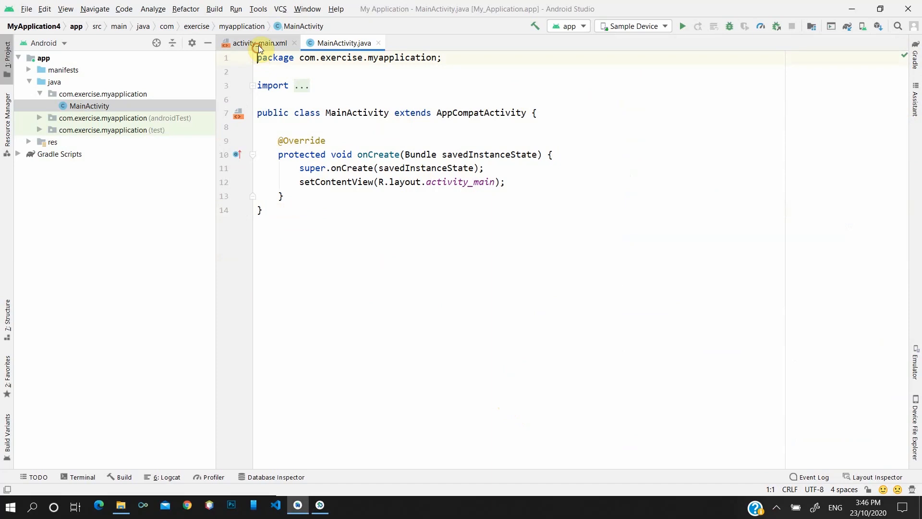
left_click(259, 44)
left_click(340, 44)
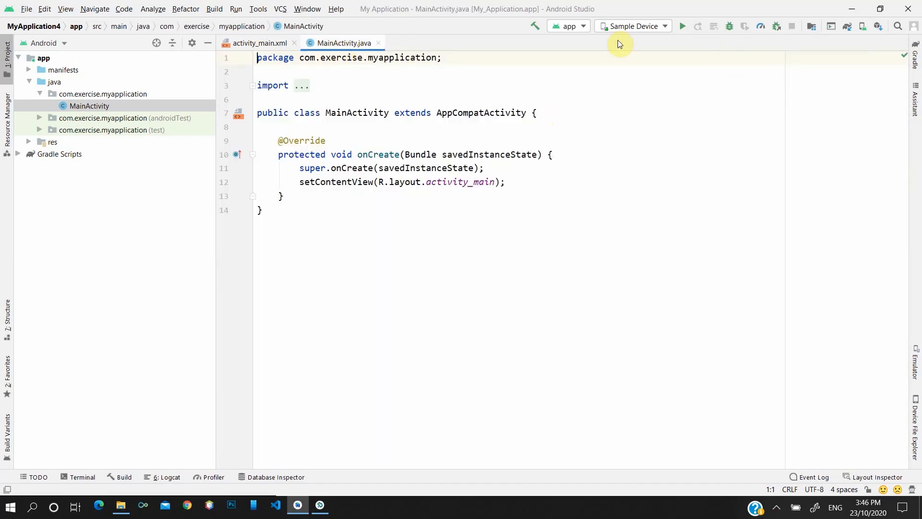
Run the app on Sample Device and bring its emulator window to the front.
left_click(650, 30)
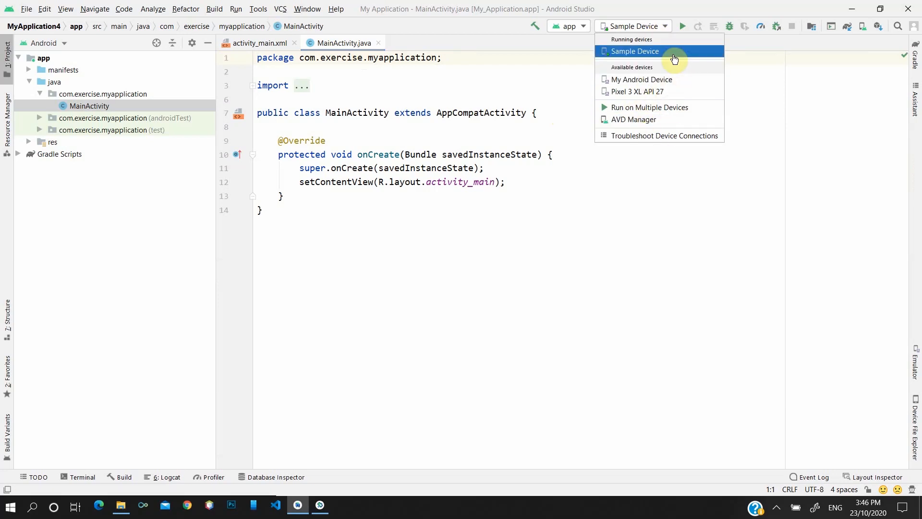
left_click(320, 504)
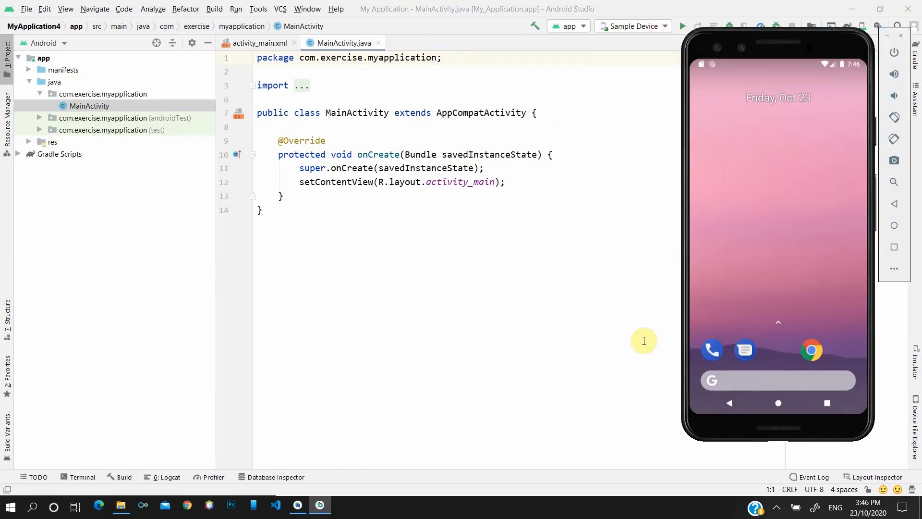
left_click(619, 125)
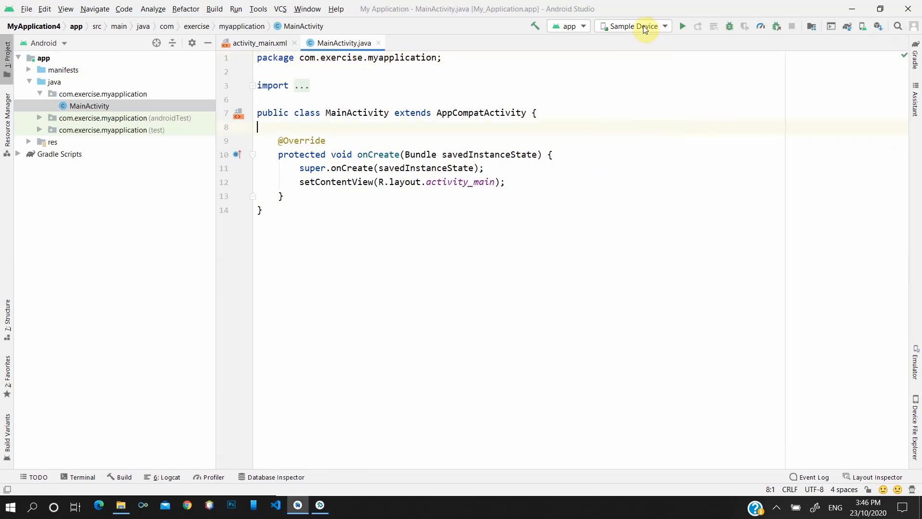
left_click(644, 26)
left_click(622, 51)
left_click(681, 29)
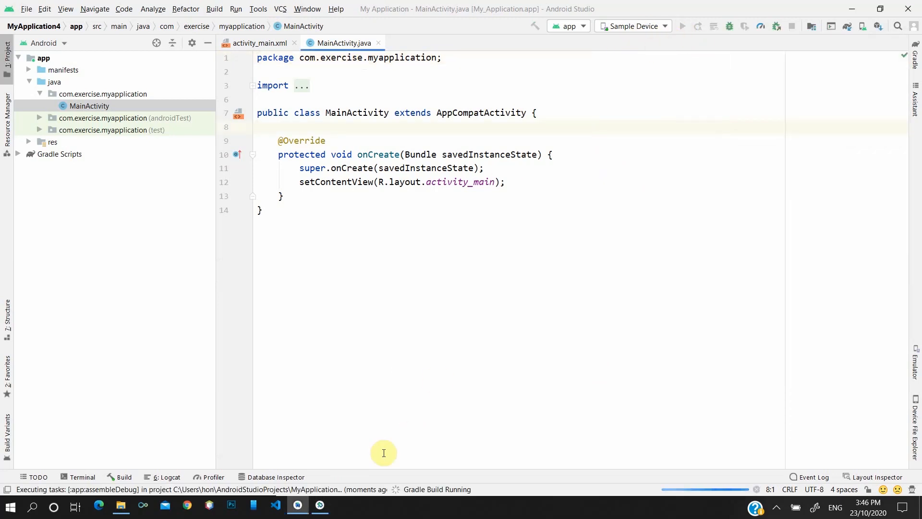
left_click(320, 504)
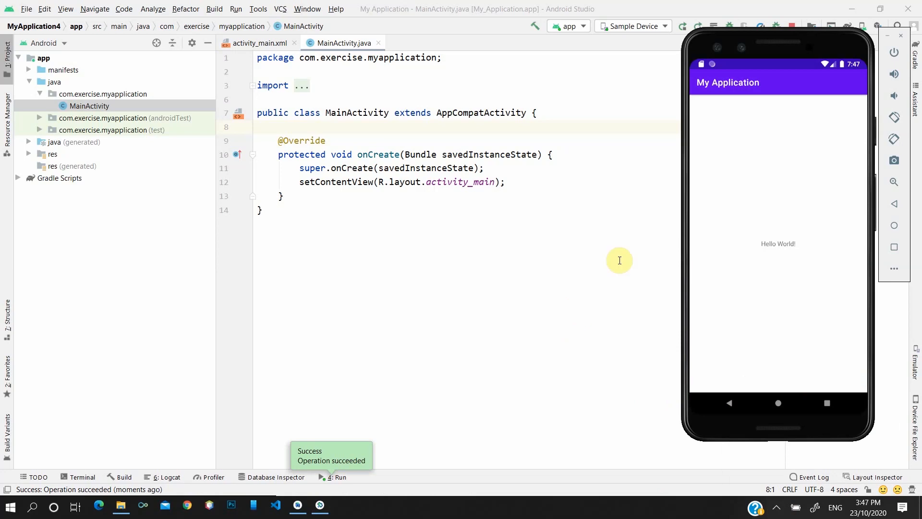
left_click_drag(791, 49, 762, 65)
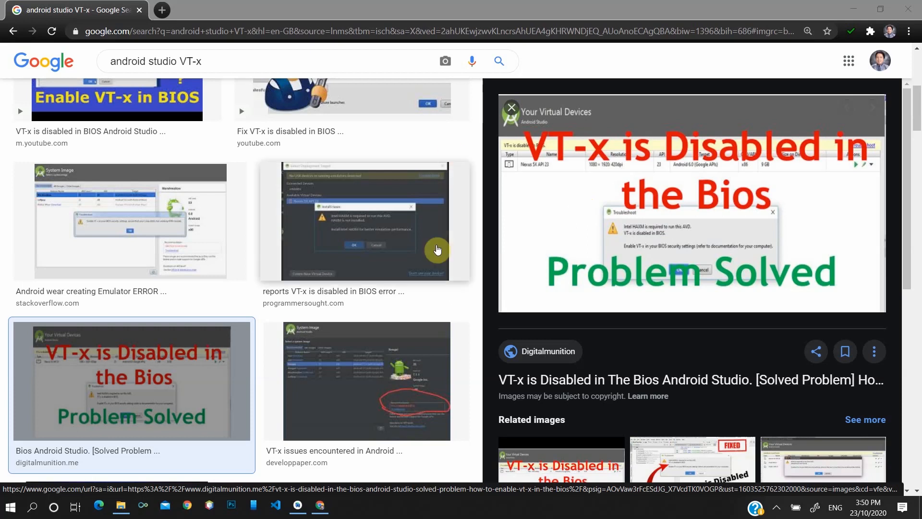
Review the browser's "android studio VT-x" image results on enabling virtualization in the BIOS, open the Digitalmunition article, and return to Android Studio.
scroll(288, 252, "down", 2)
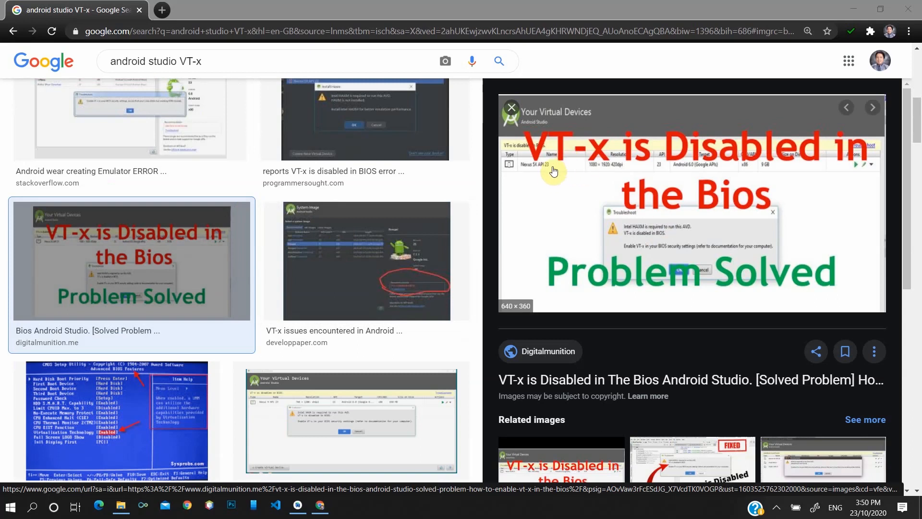
left_click(84, 413)
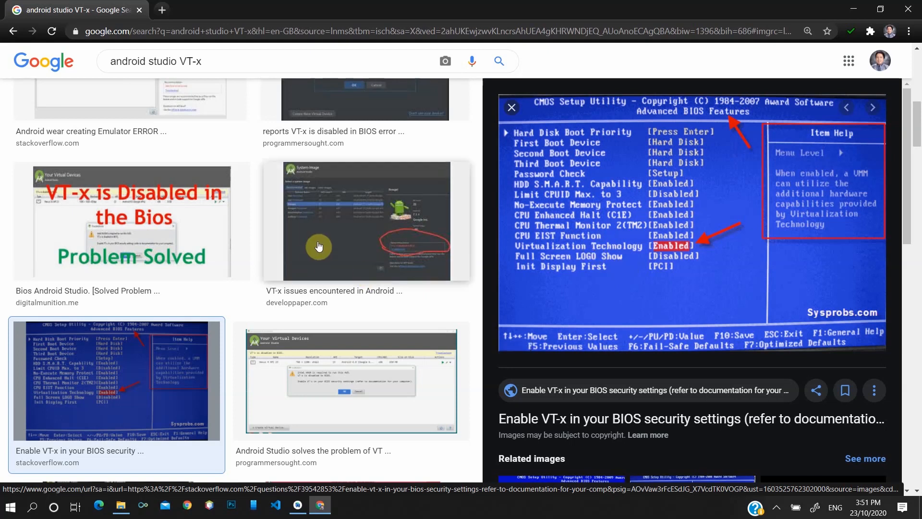
left_click(187, 254)
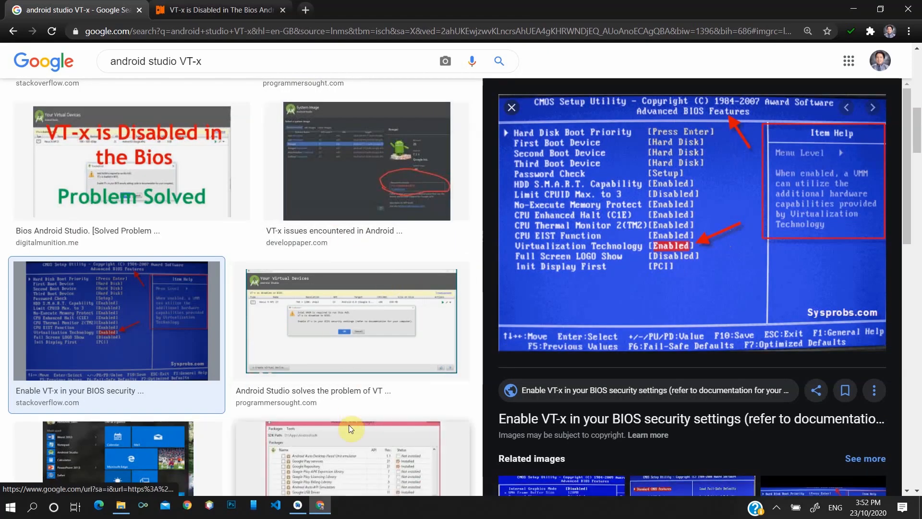
left_click(314, 512)
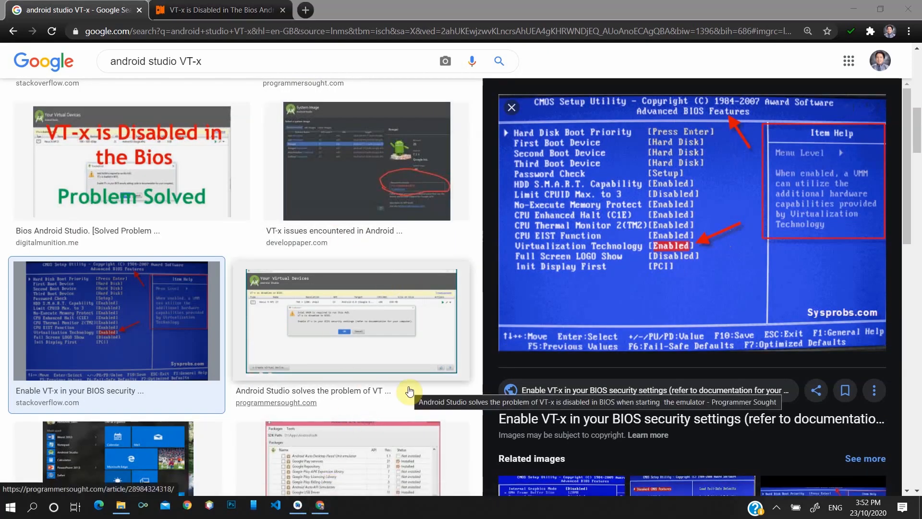
left_click(300, 509)
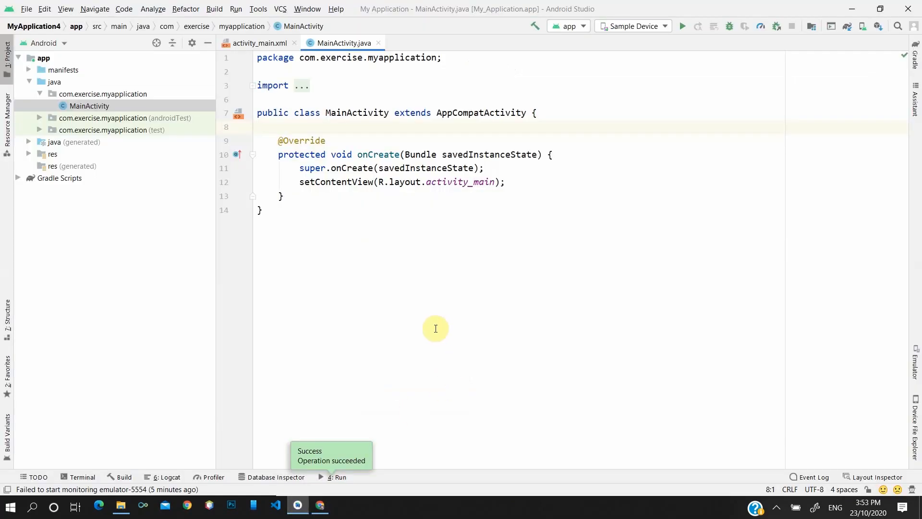